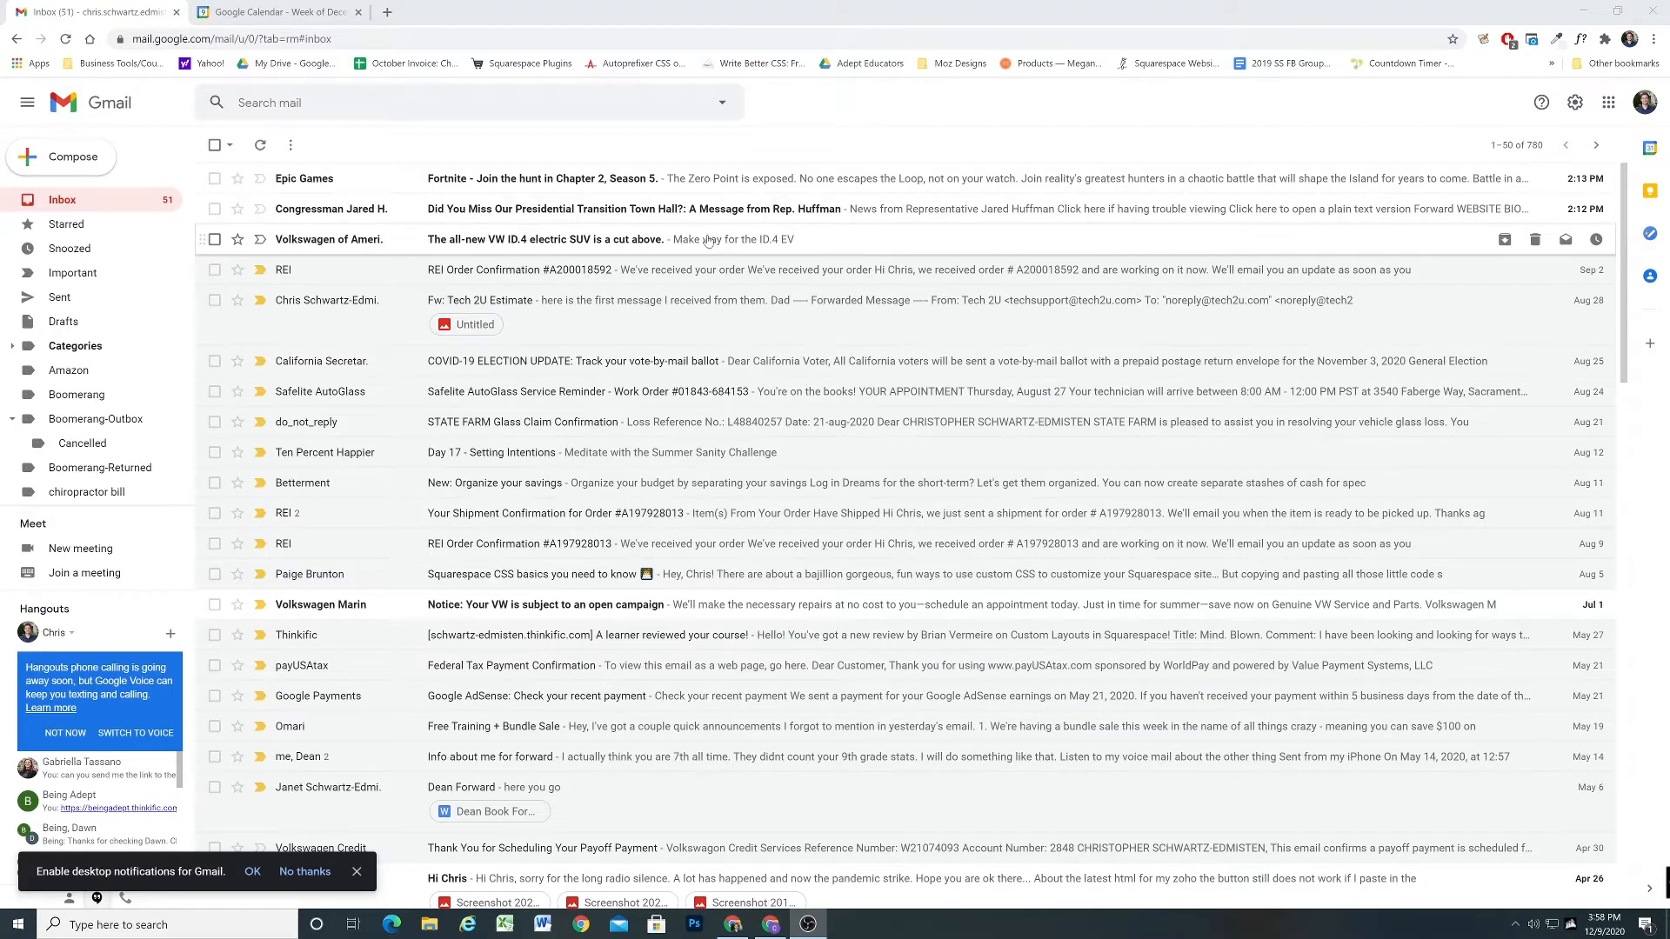
# Step: Look through the whole inbox, including its Work, Social and Completed sections
pyautogui.scroll(-6, 709, 242)
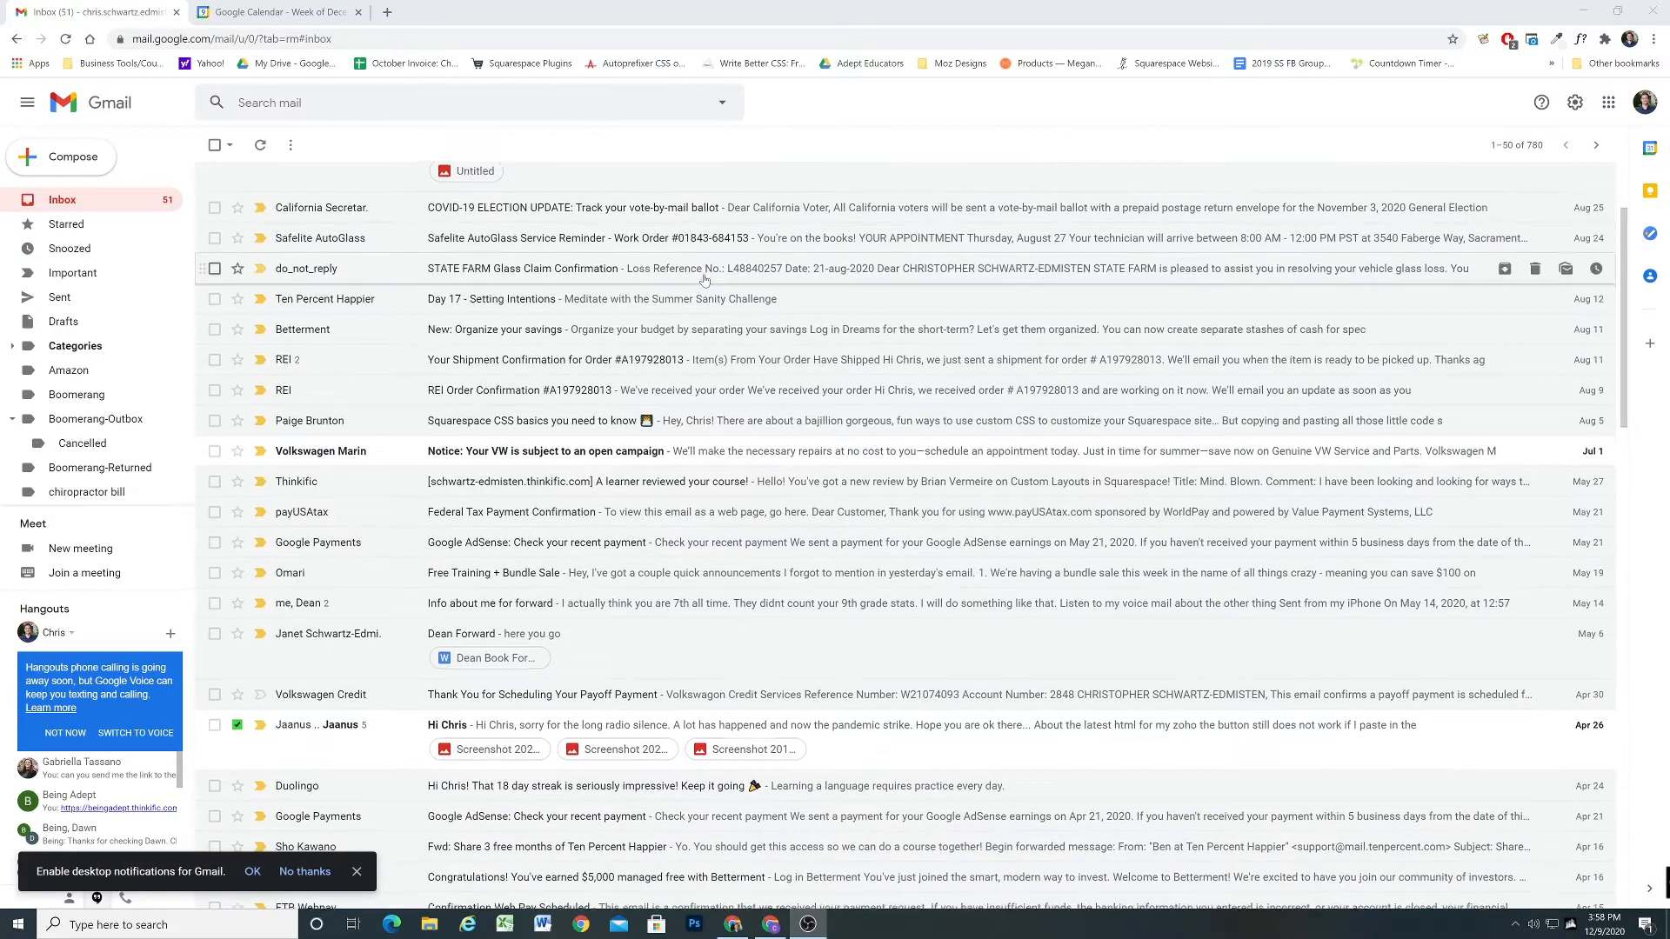
pyautogui.scroll(-15, 704, 280)
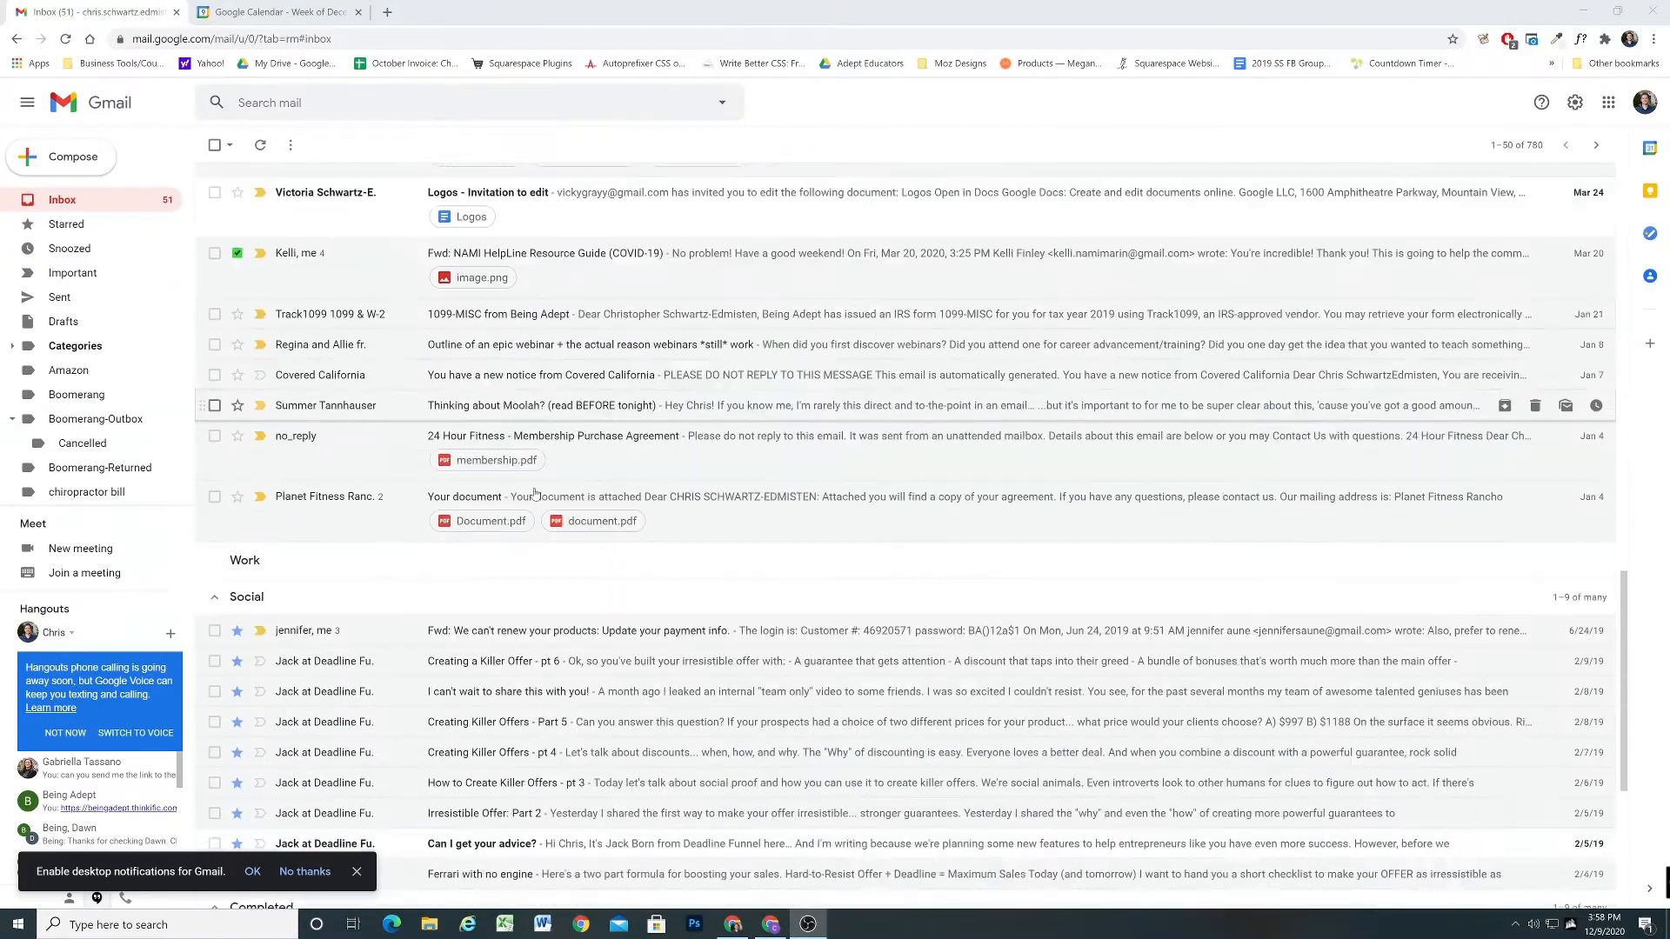
pyautogui.scroll(-1, 530, 479)
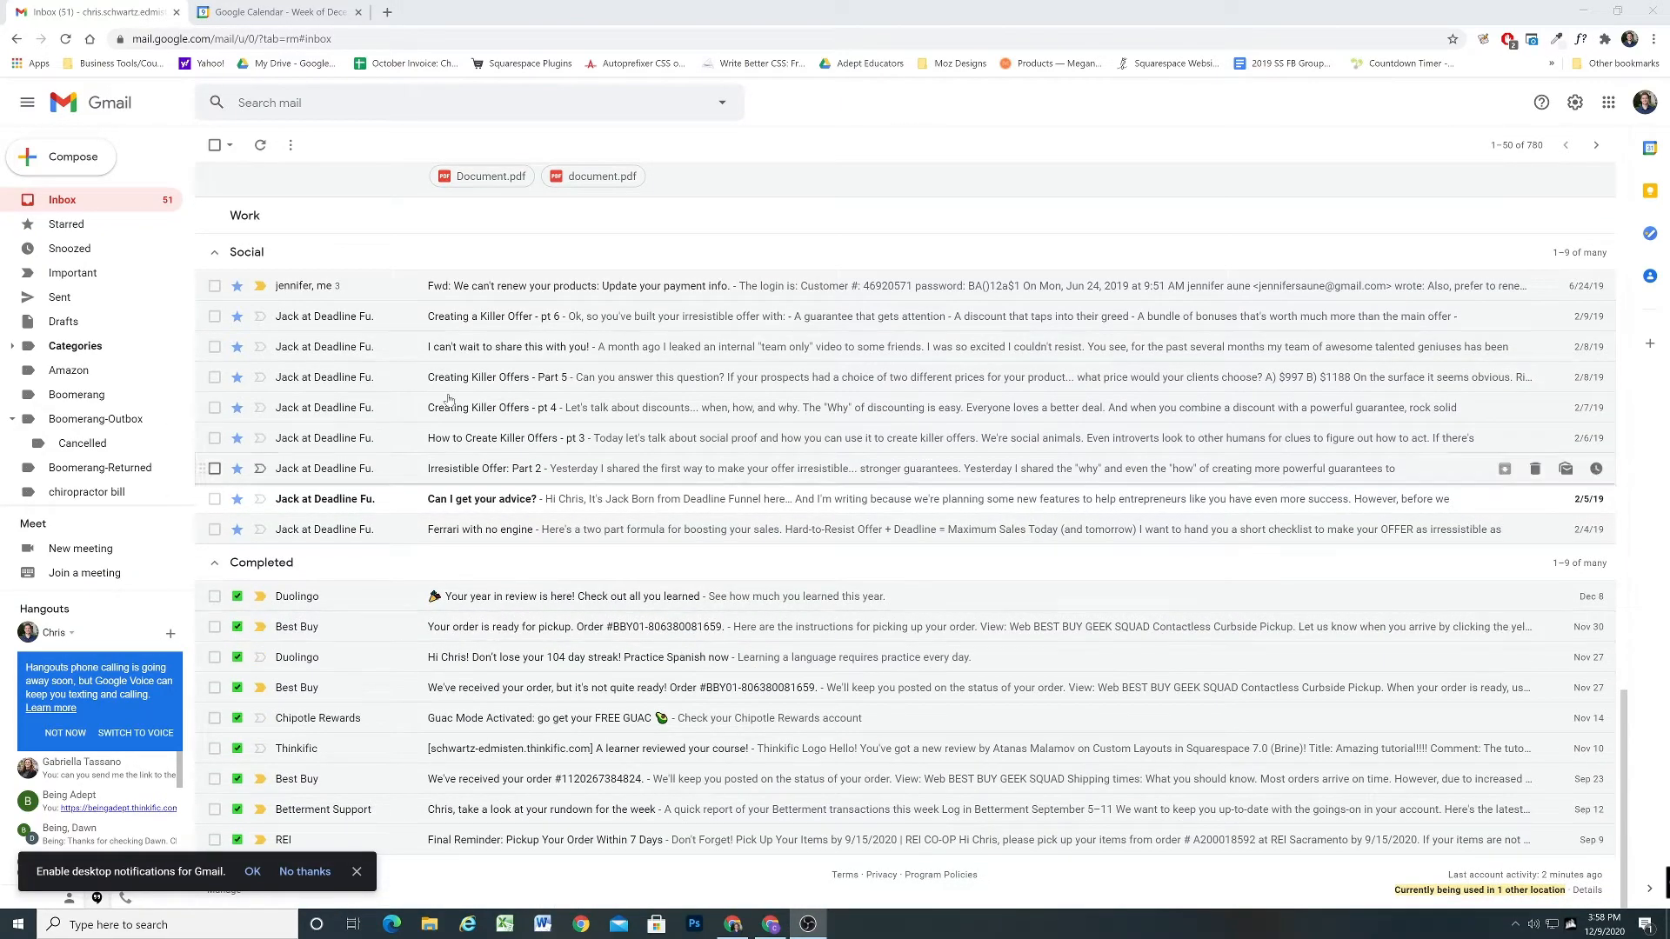
pyautogui.scroll(15, 651, 471)
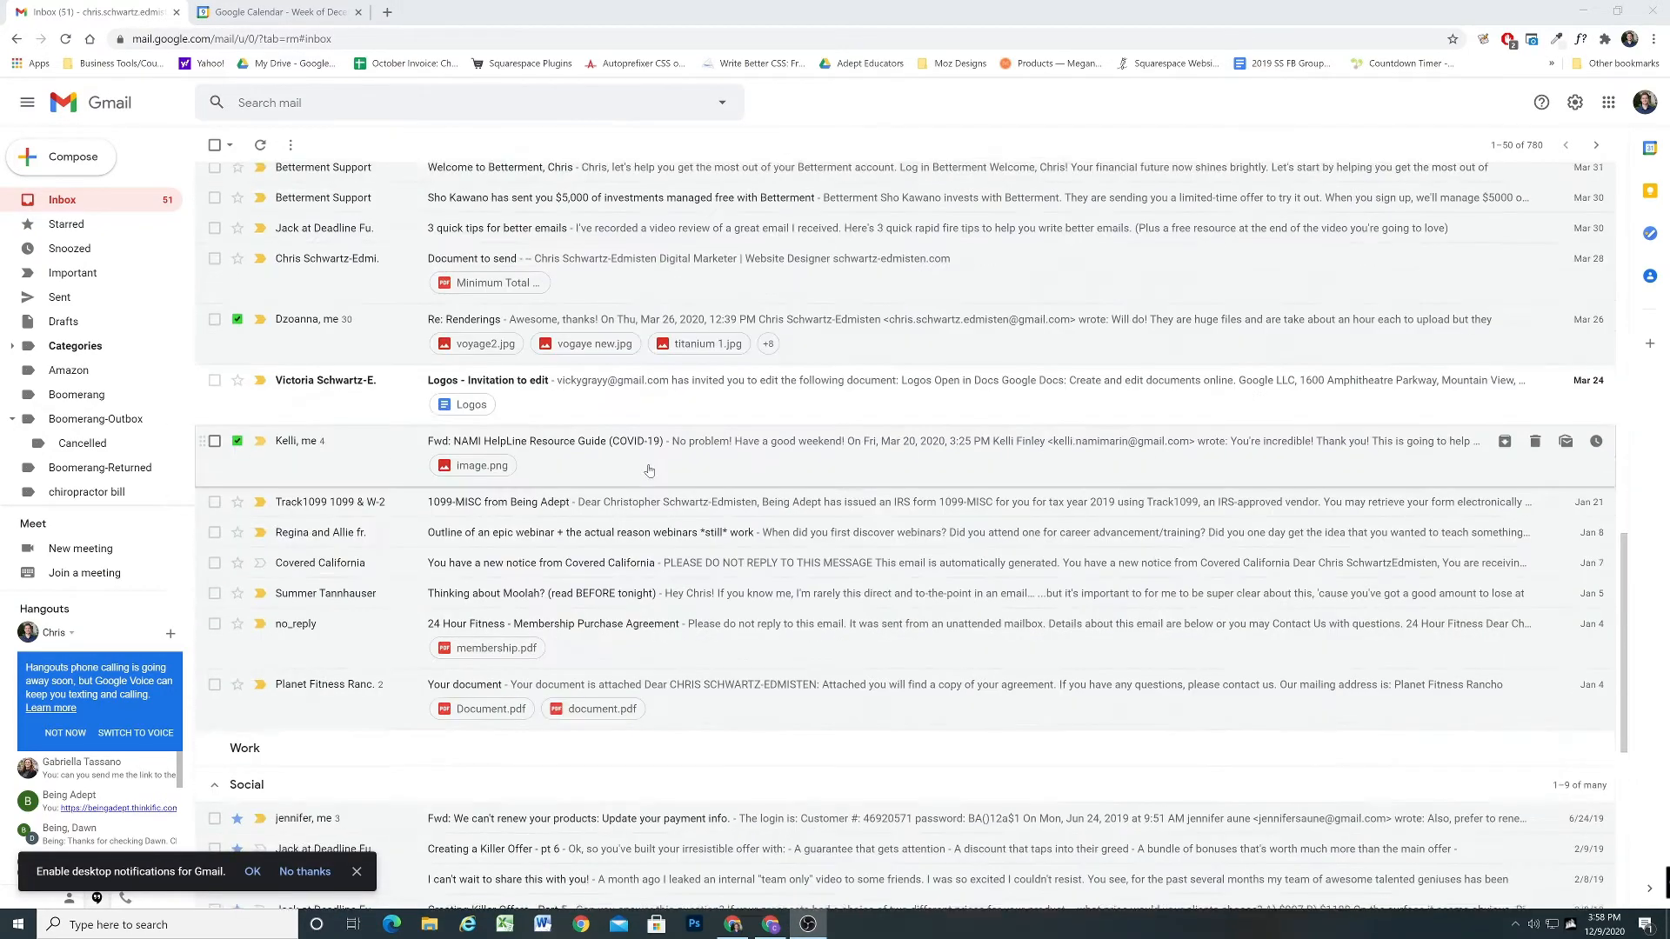
pyautogui.scroll(8, 652, 471)
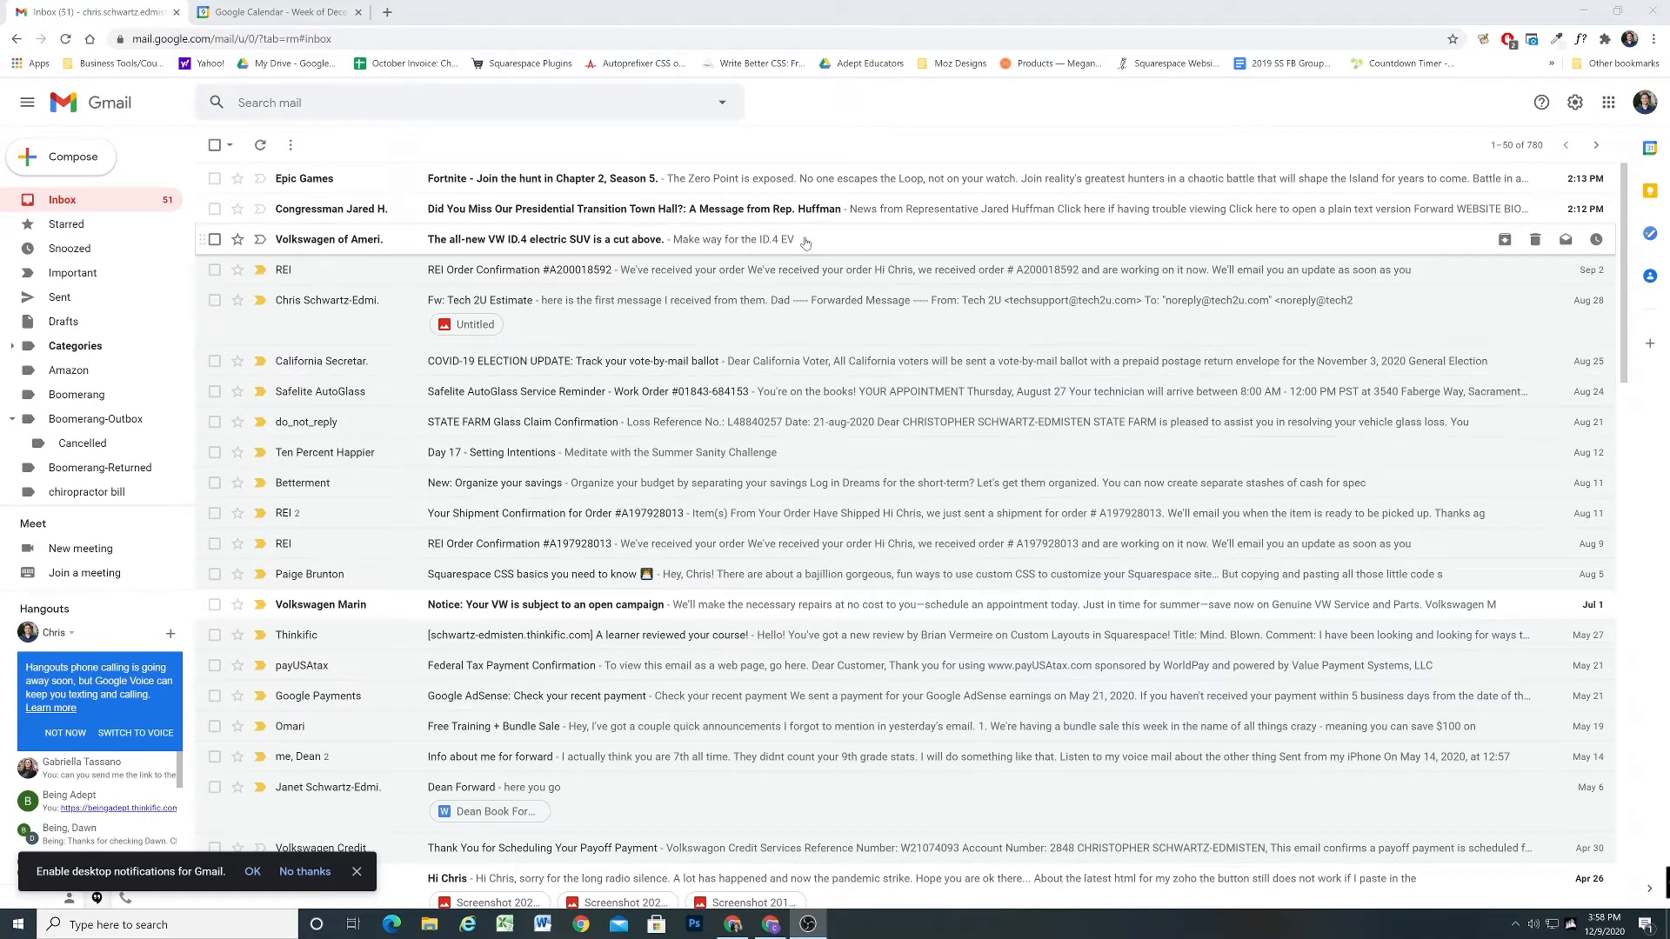
# Step: Read the Volkswagen ID.4 email to the end, start a reply, discard the draft and return to the inbox
pyautogui.click(839, 243)
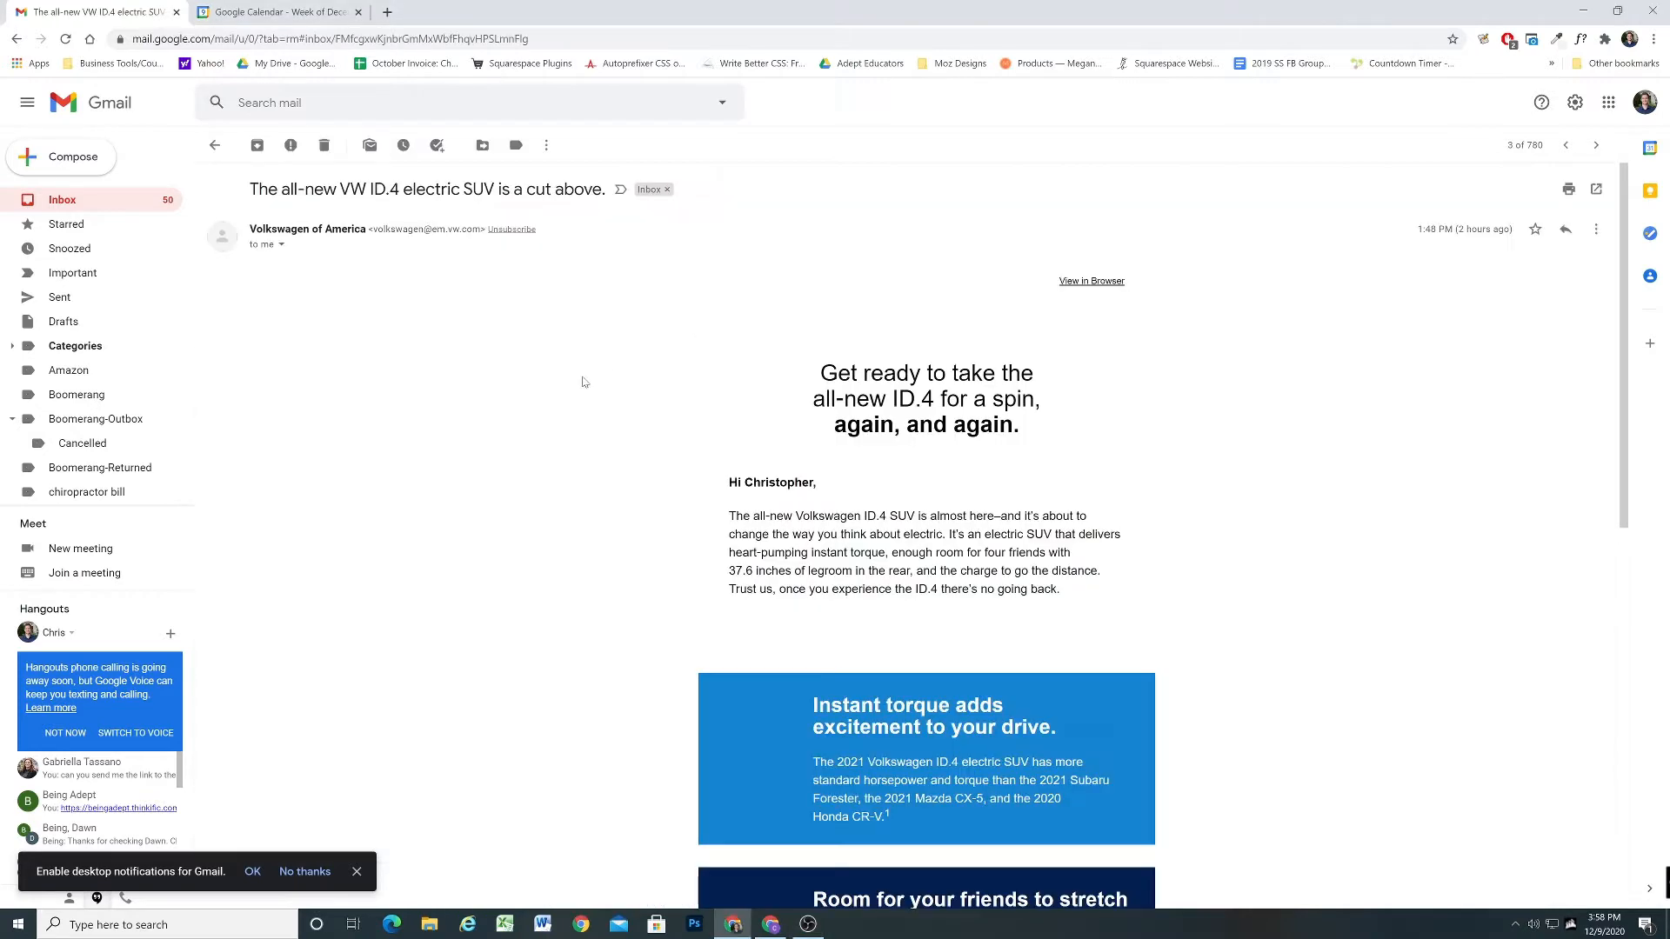
pyautogui.scroll(-1, 495, 435)
pyautogui.scroll(-6, 531, 425)
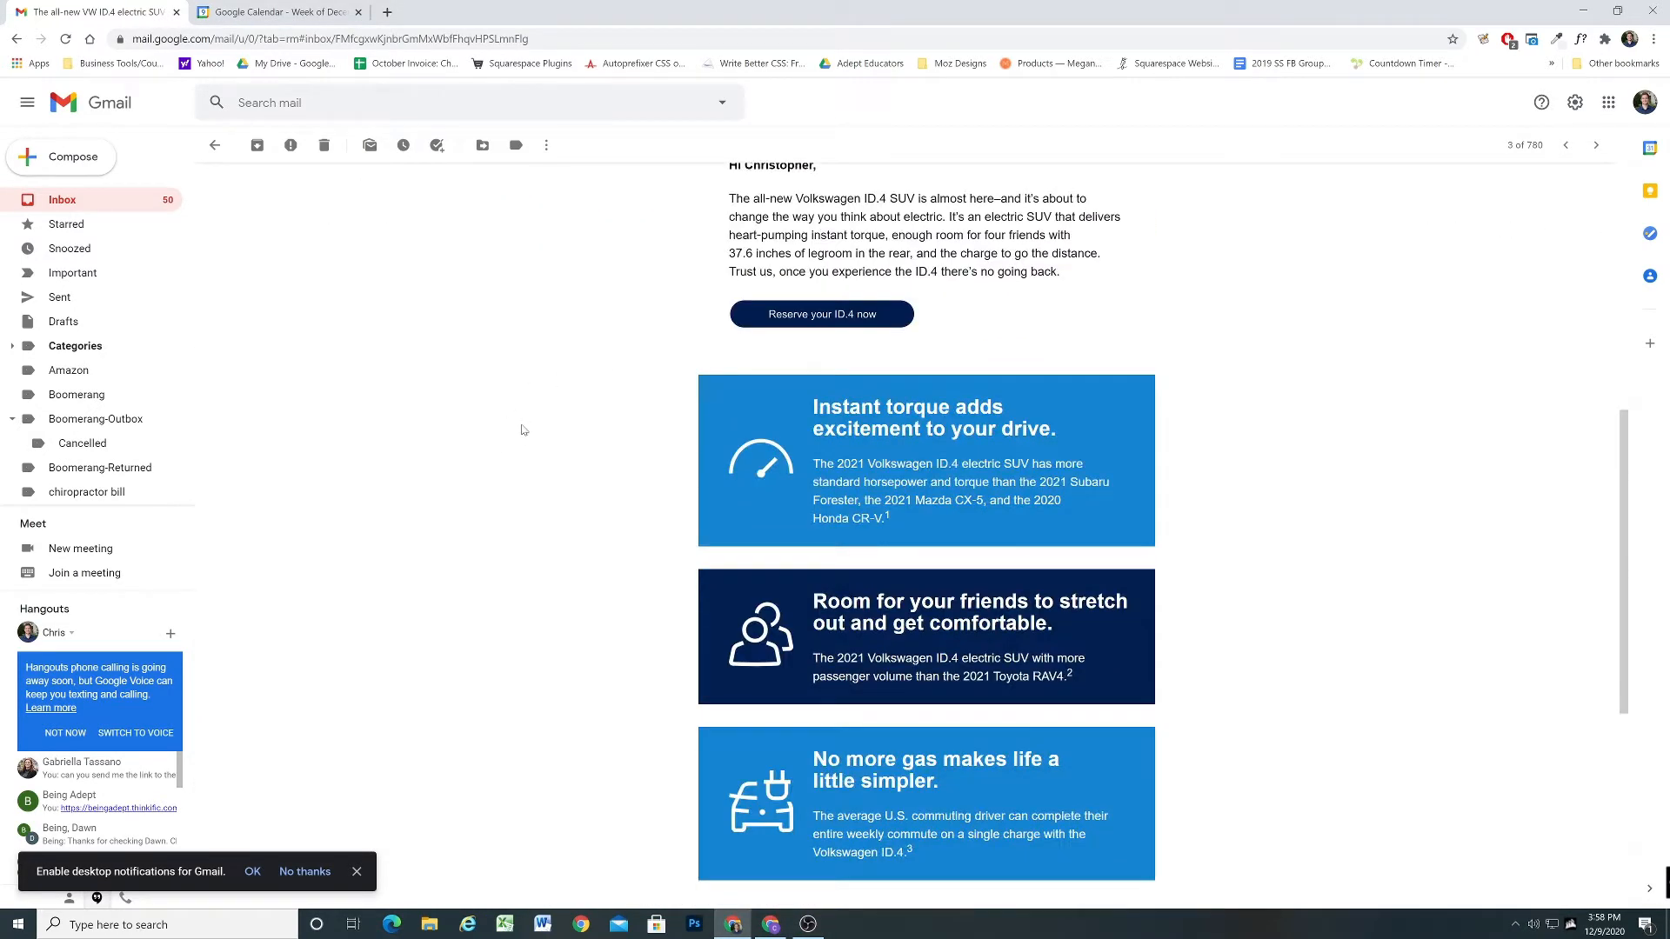
pyautogui.scroll(-6, 522, 430)
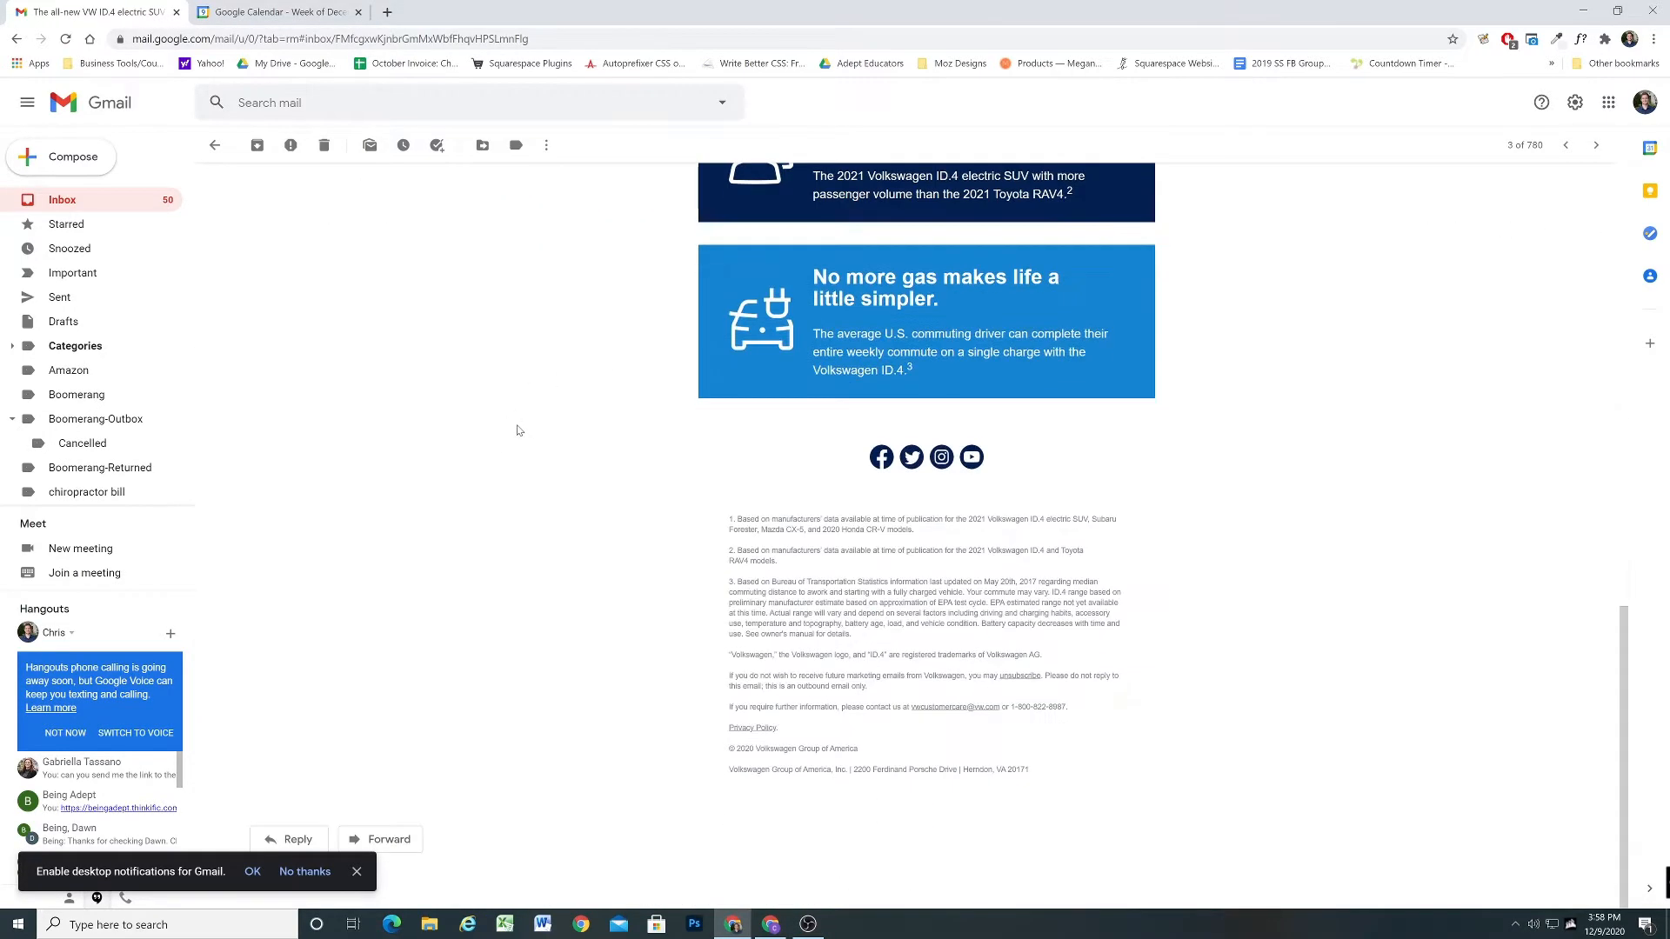
pyautogui.click(291, 841)
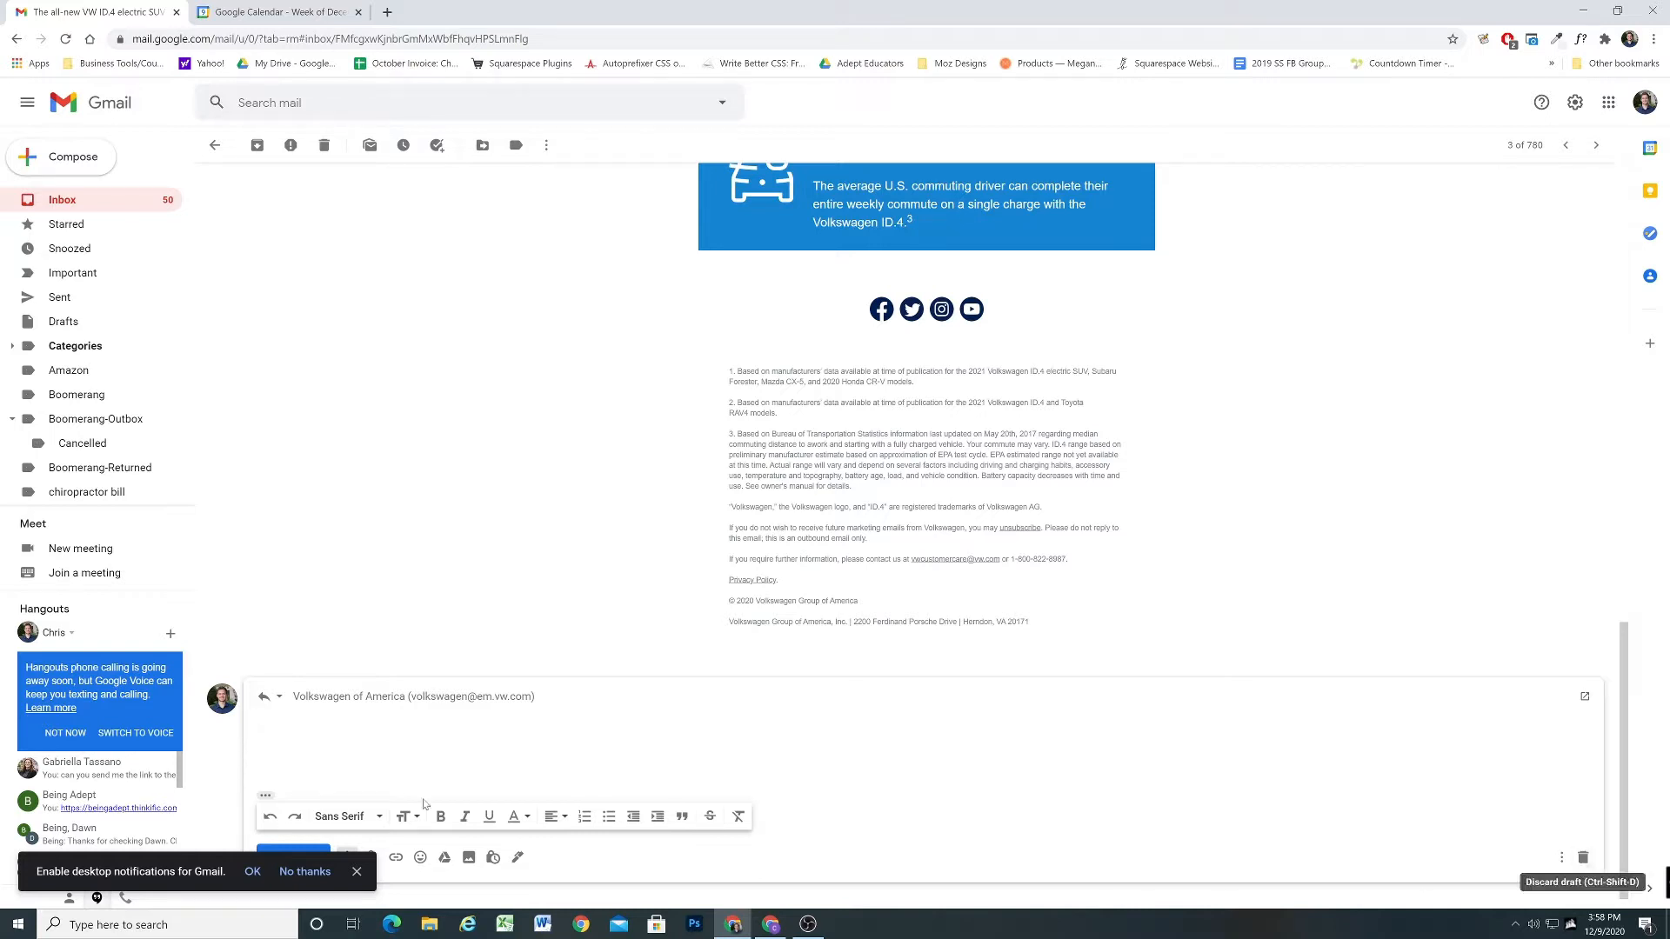
pyautogui.click(1584, 858)
pyautogui.click(216, 145)
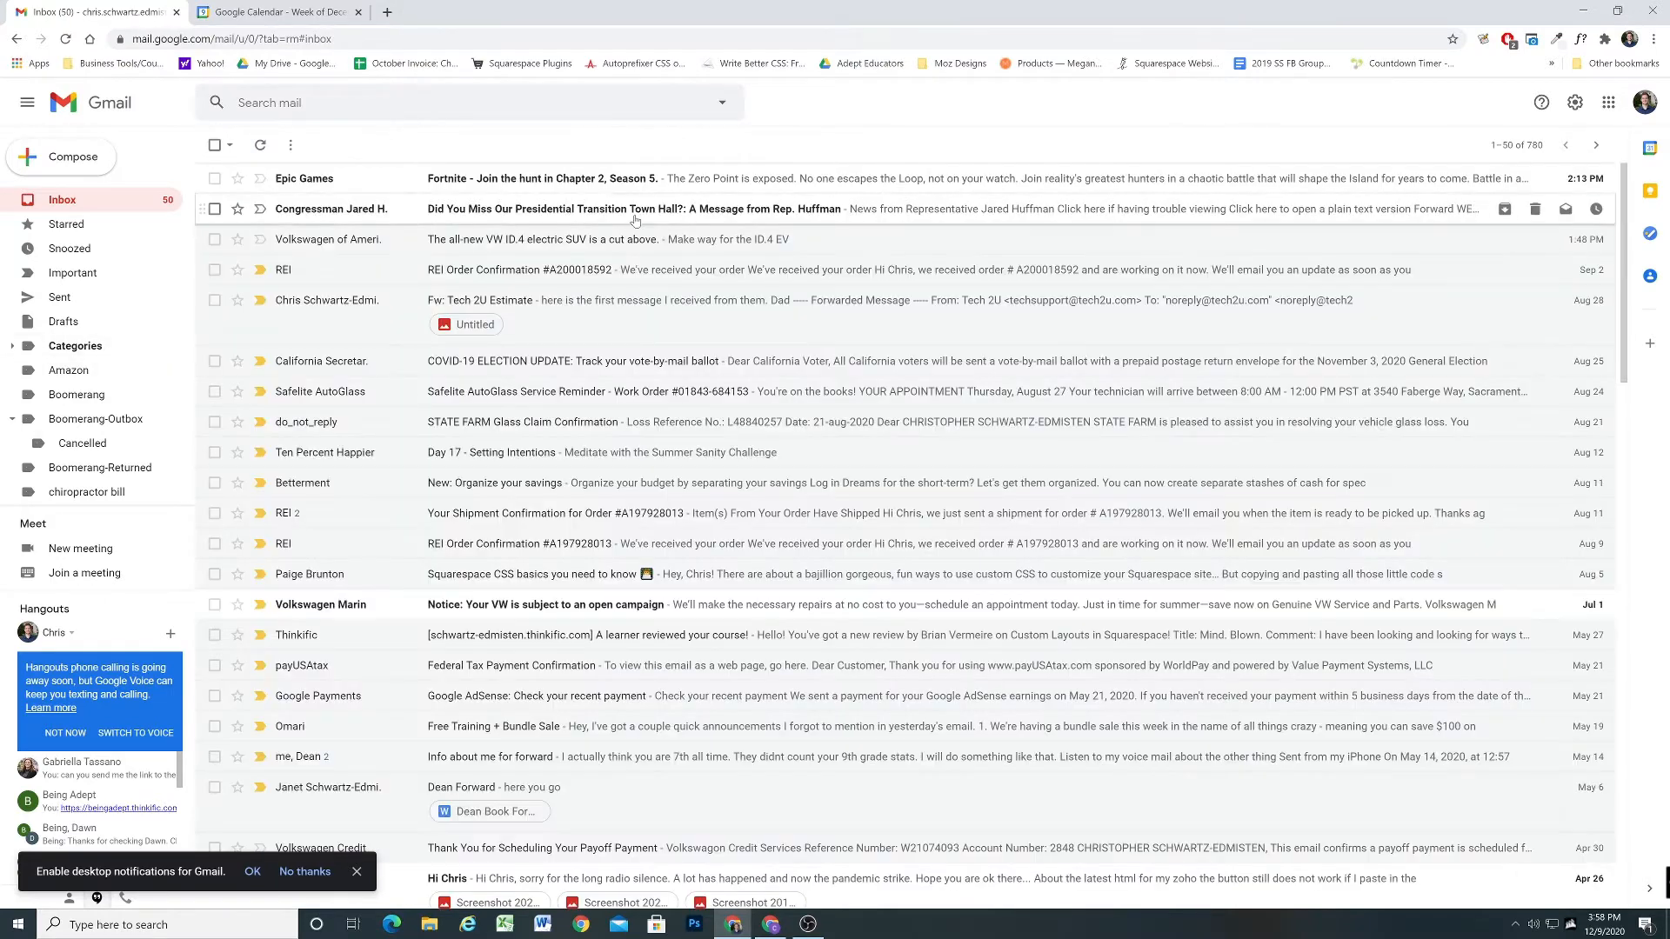
# Step: Mark the Volkswagen ID.4 email with a green check and archive it
pyautogui.click(237, 240)
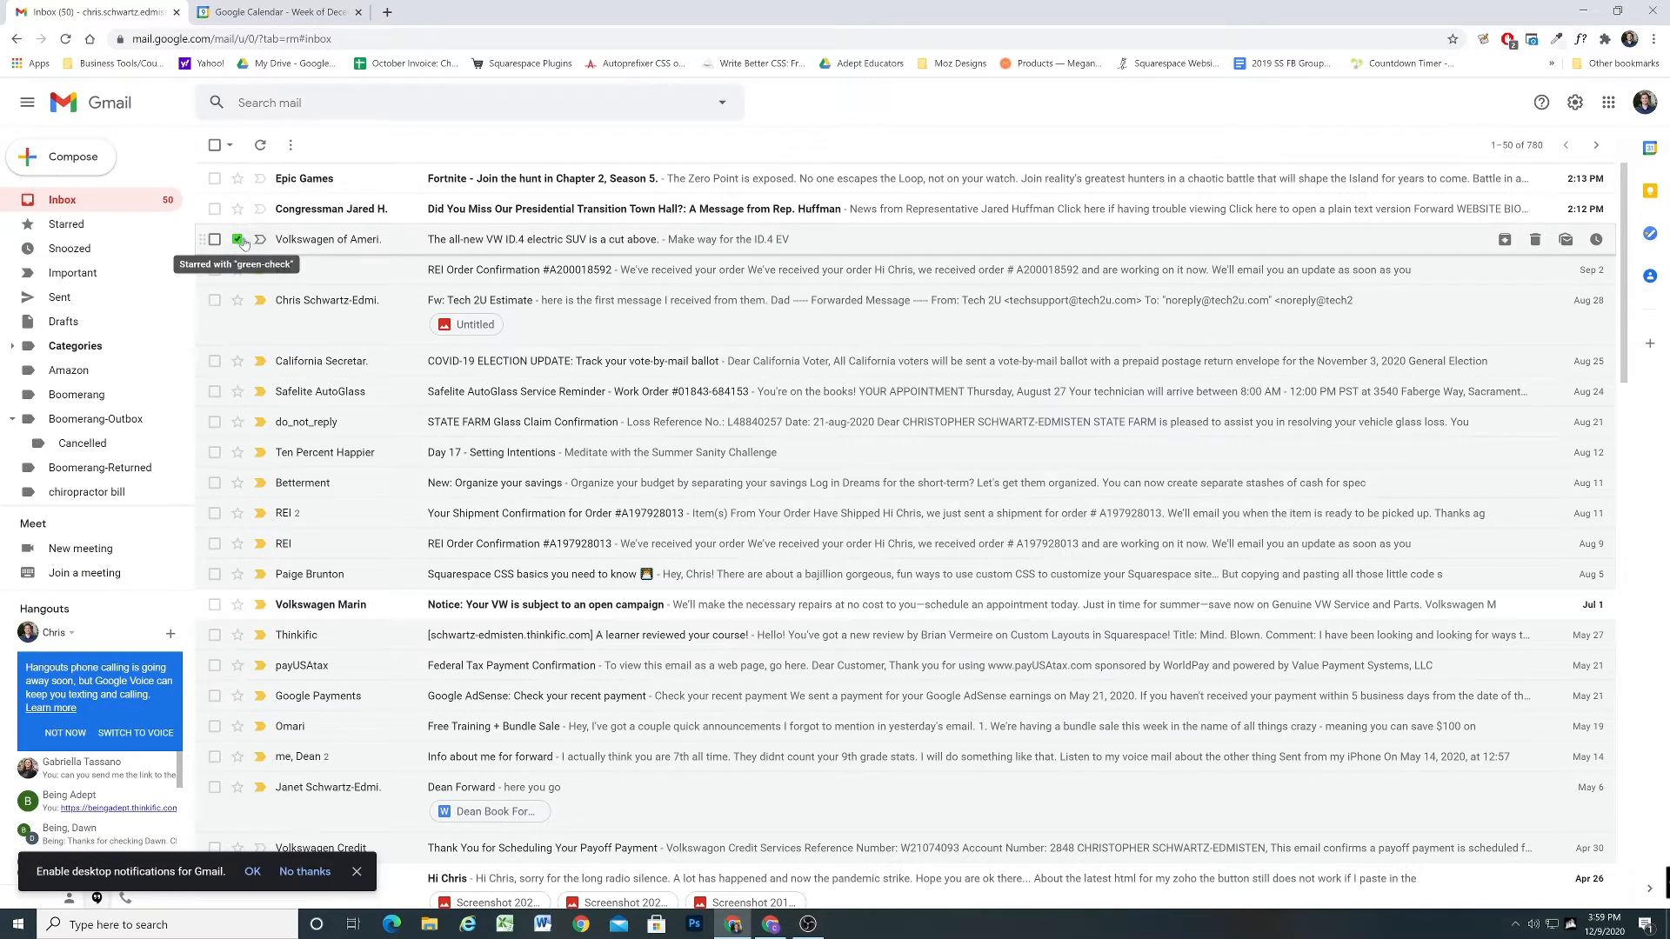
pyautogui.click(214, 239)
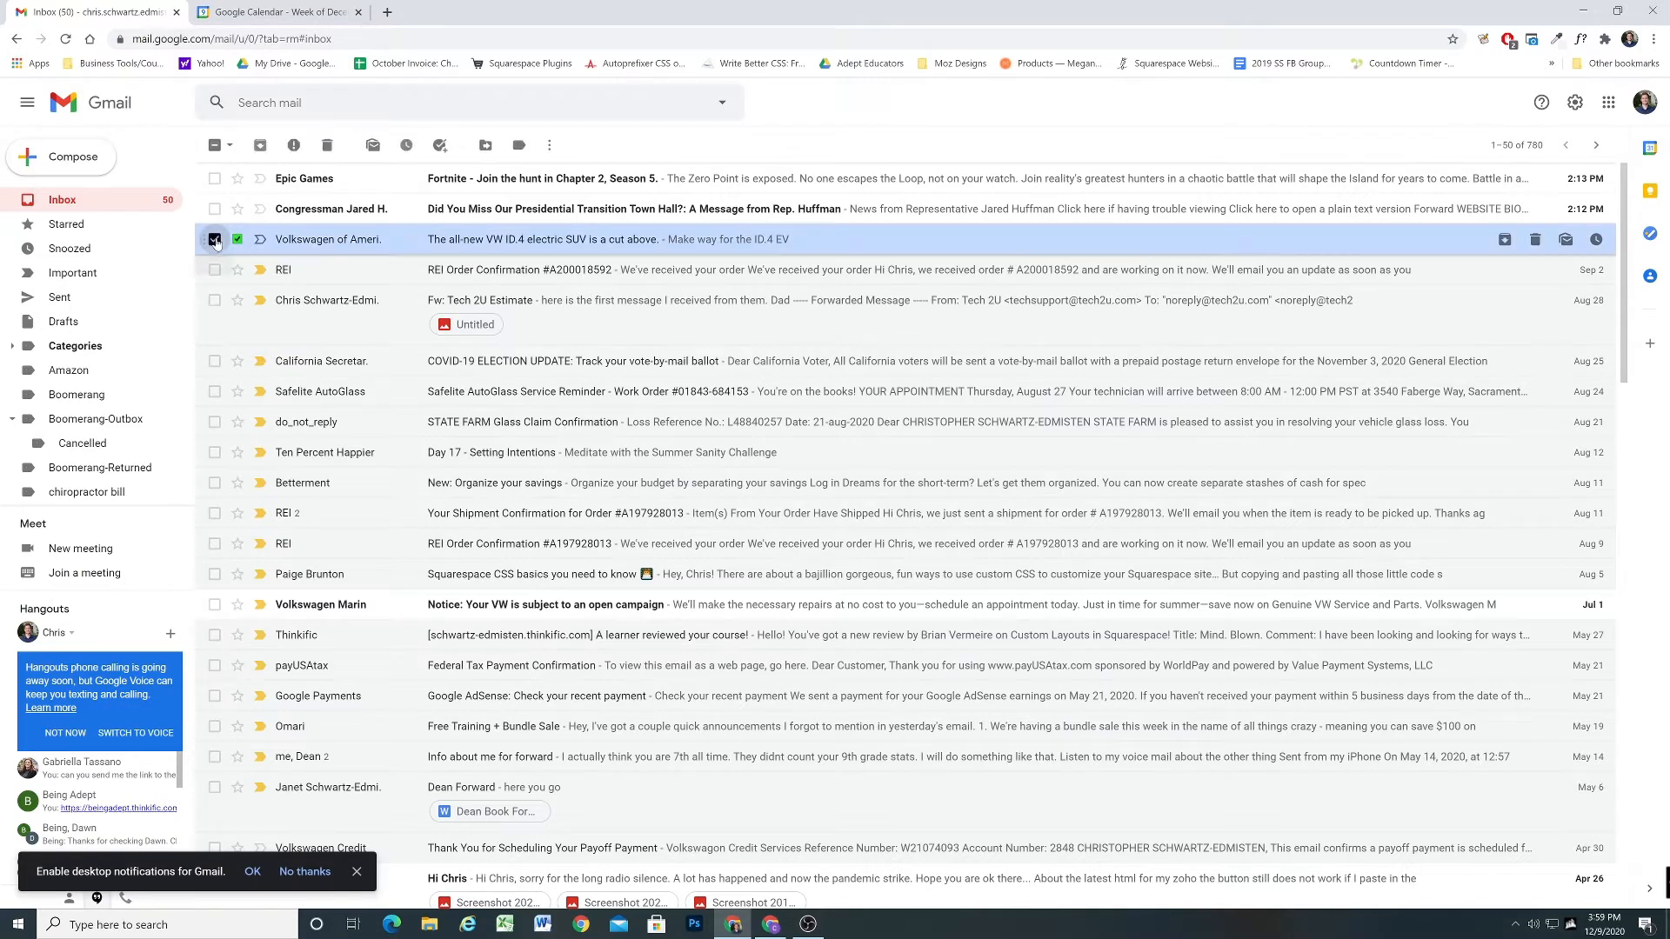
pyautogui.click(259, 146)
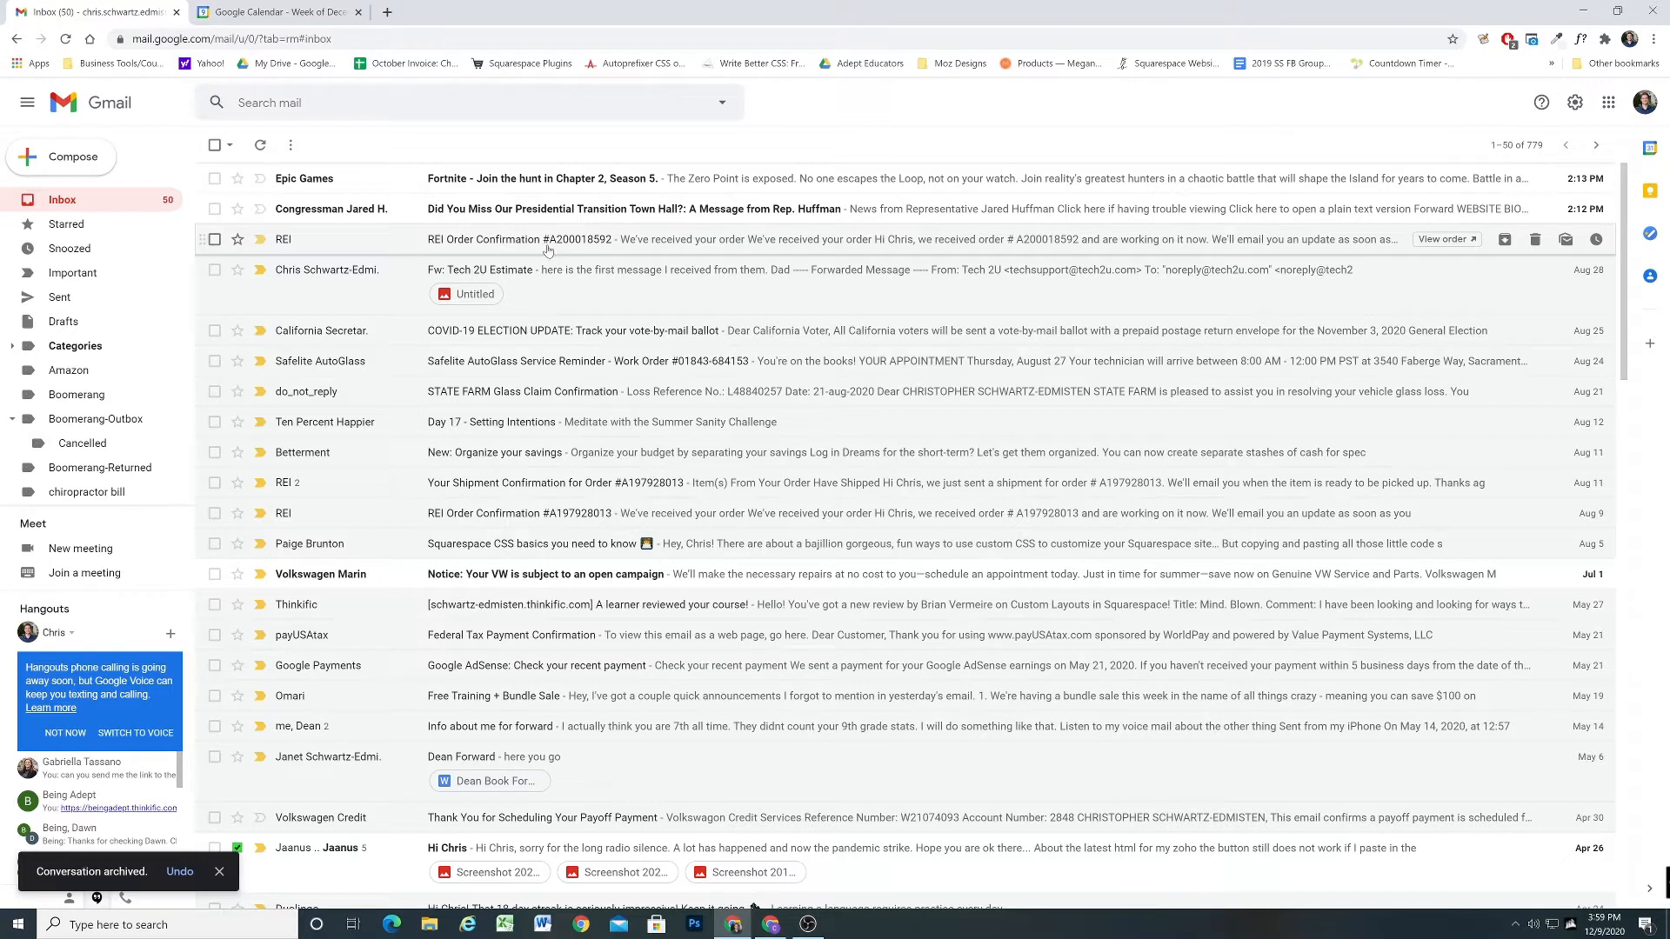
# Step: In Google Calendar, create the event "Work with X client on Y project" for Thursday, December 10, 5:00pm to 6:00pm
pyautogui.click(278, 13)
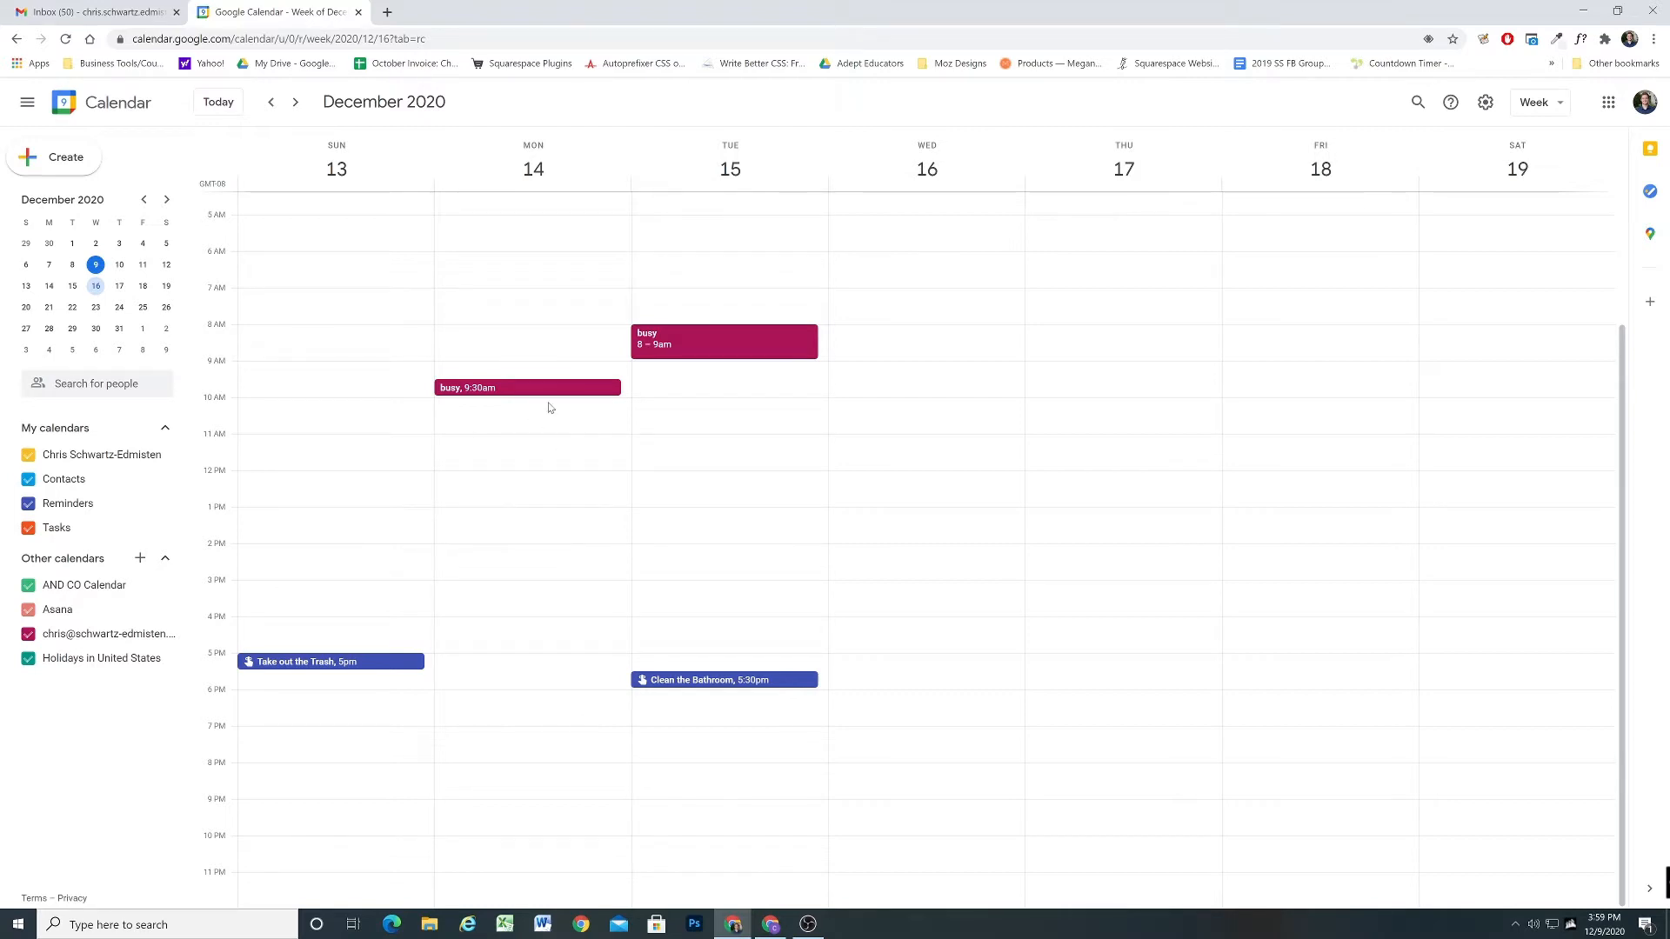
pyautogui.click(271, 102)
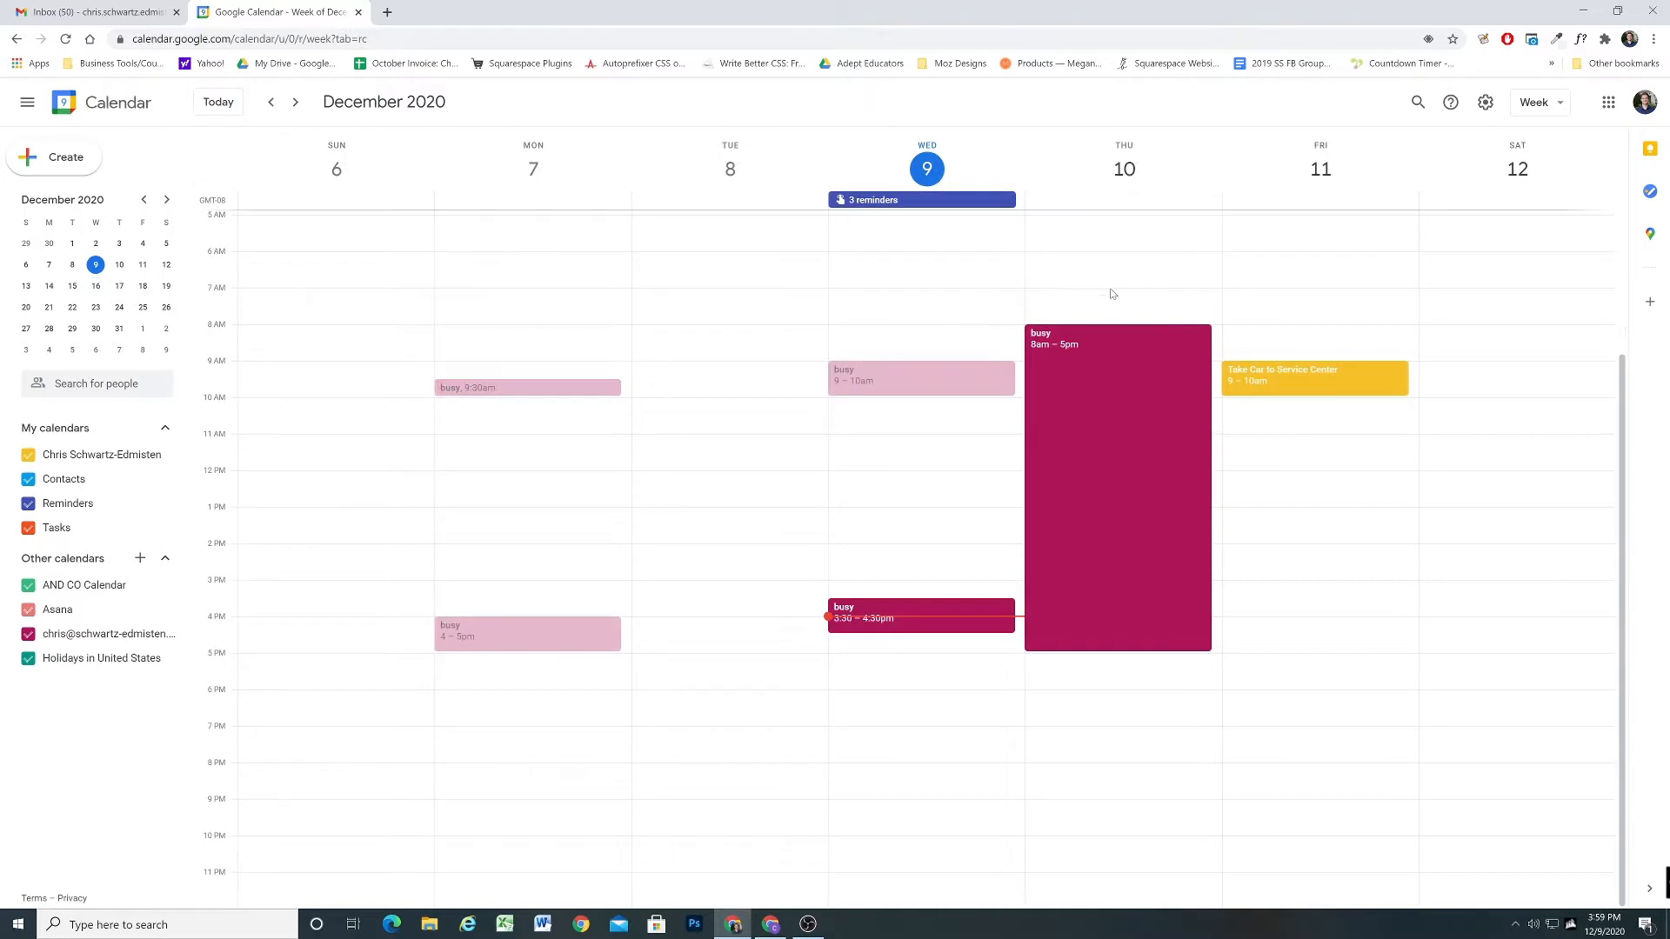
pyautogui.click(1060, 675)
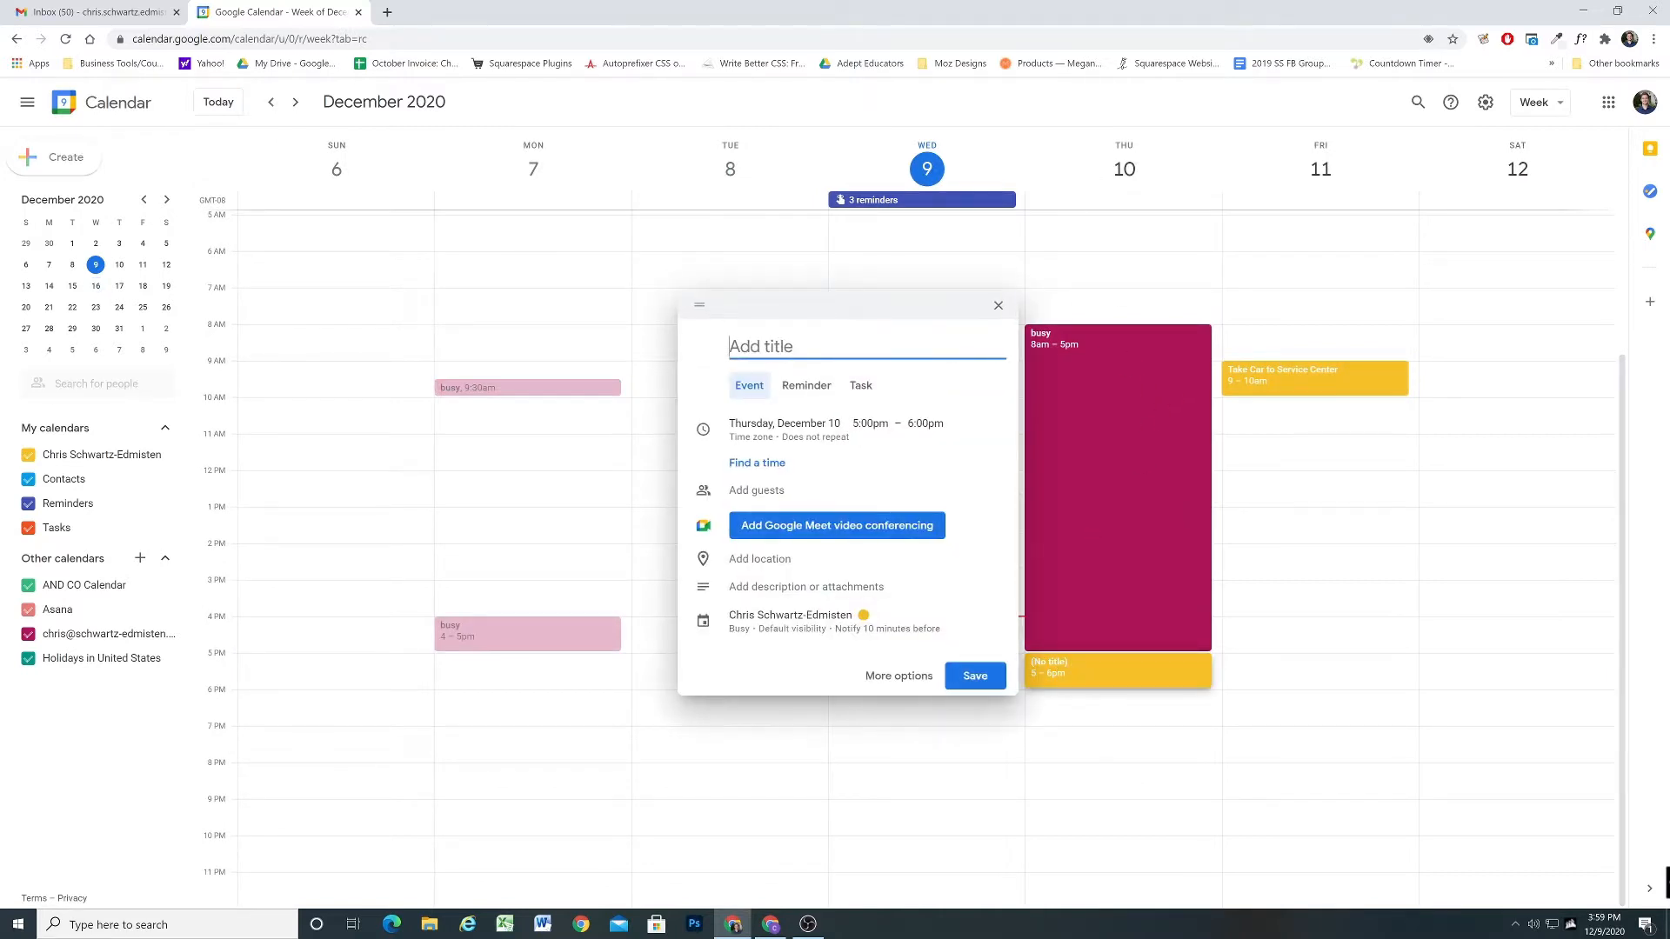
pyautogui.write('Work with X client on')
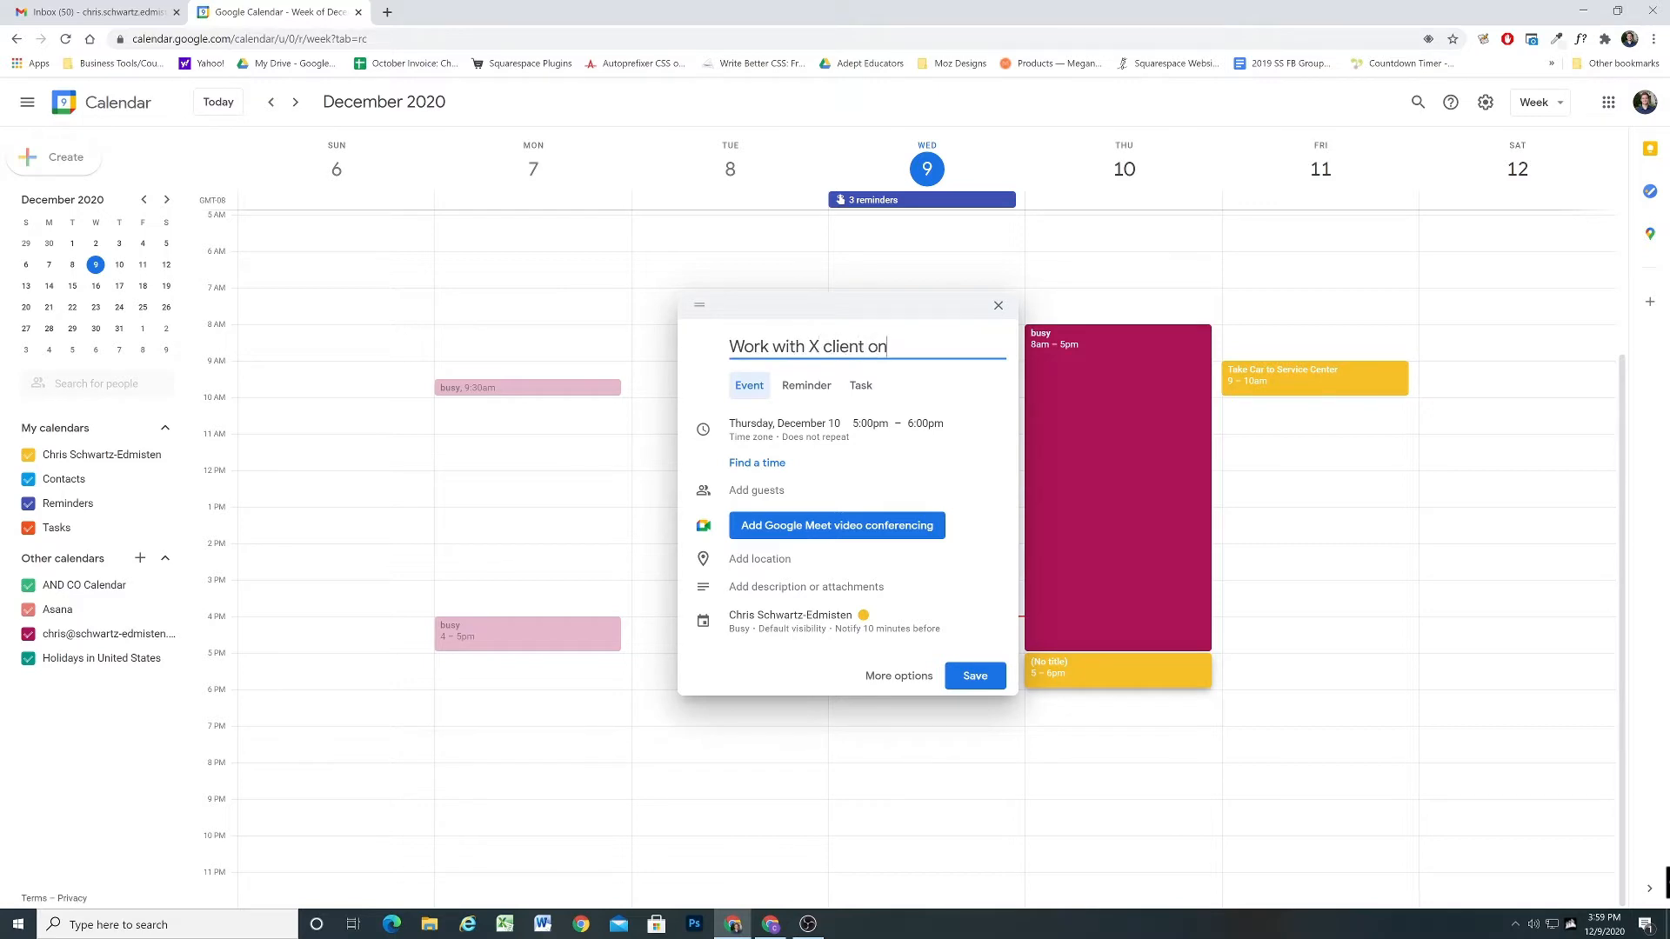
pyautogui.write(' & priojec')
pyautogui.press('BackSpace')
pyautogui.press('BackSpace')
pyautogui.press('BackSpace')
pyautogui.press('BackSpace')
pyautogui.write('oject')
pyautogui.click(975, 676)
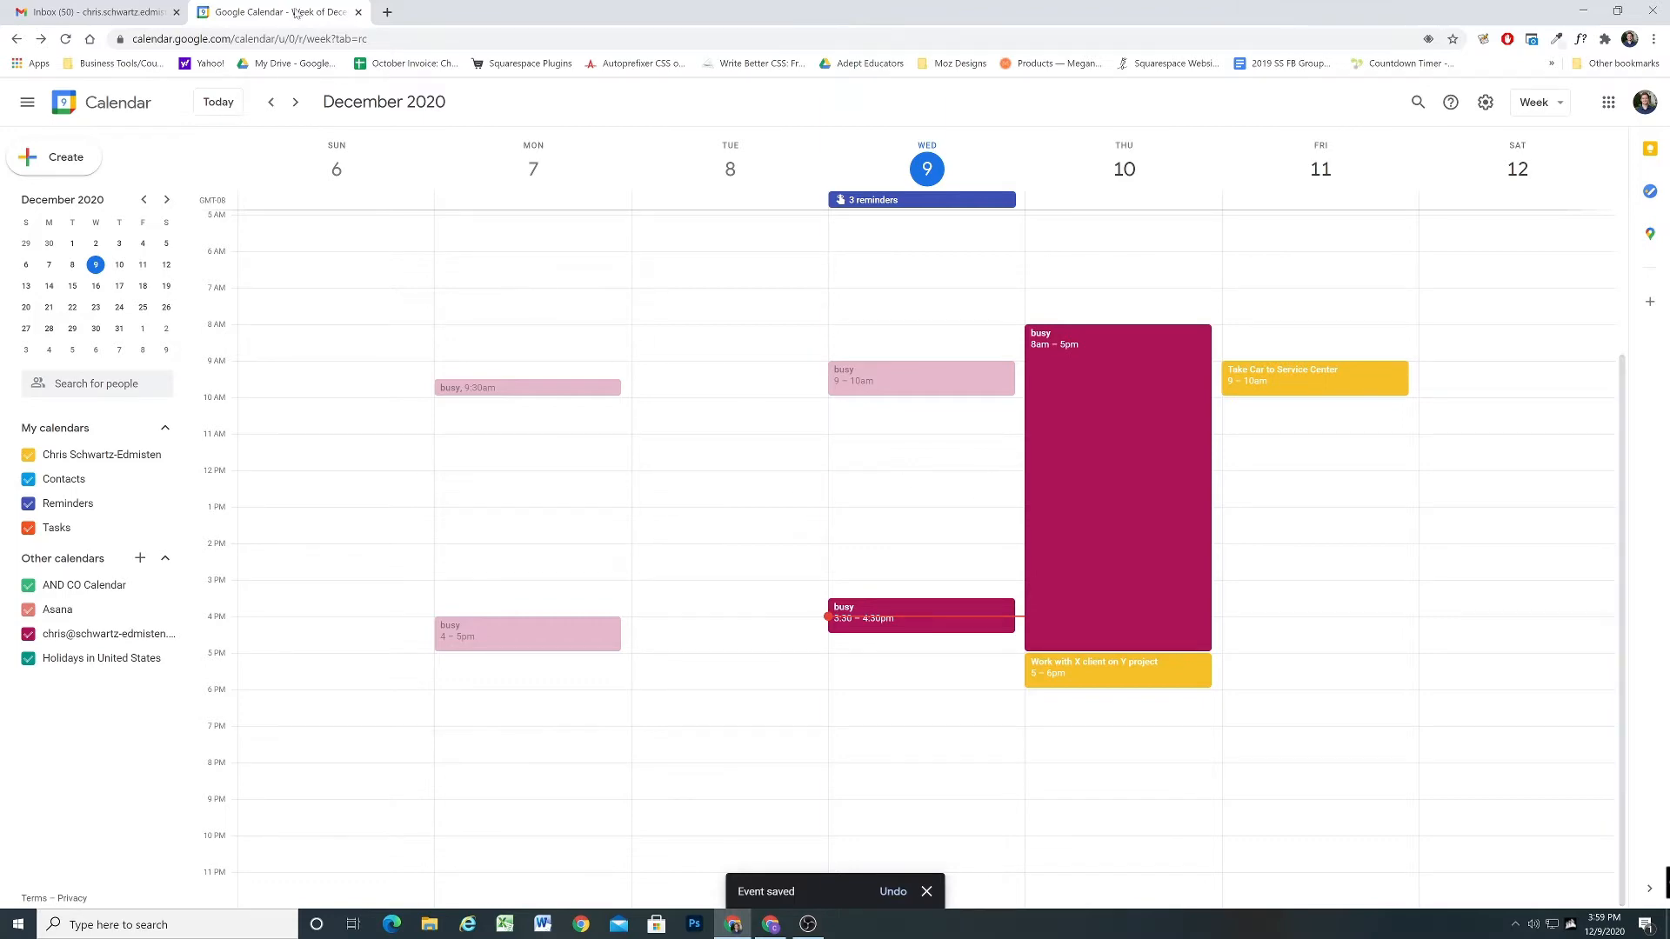
# Step: Return to Gmail, read the Presidential Transition Town Hall email to the end and go back to the inbox
pyautogui.click(104, 11)
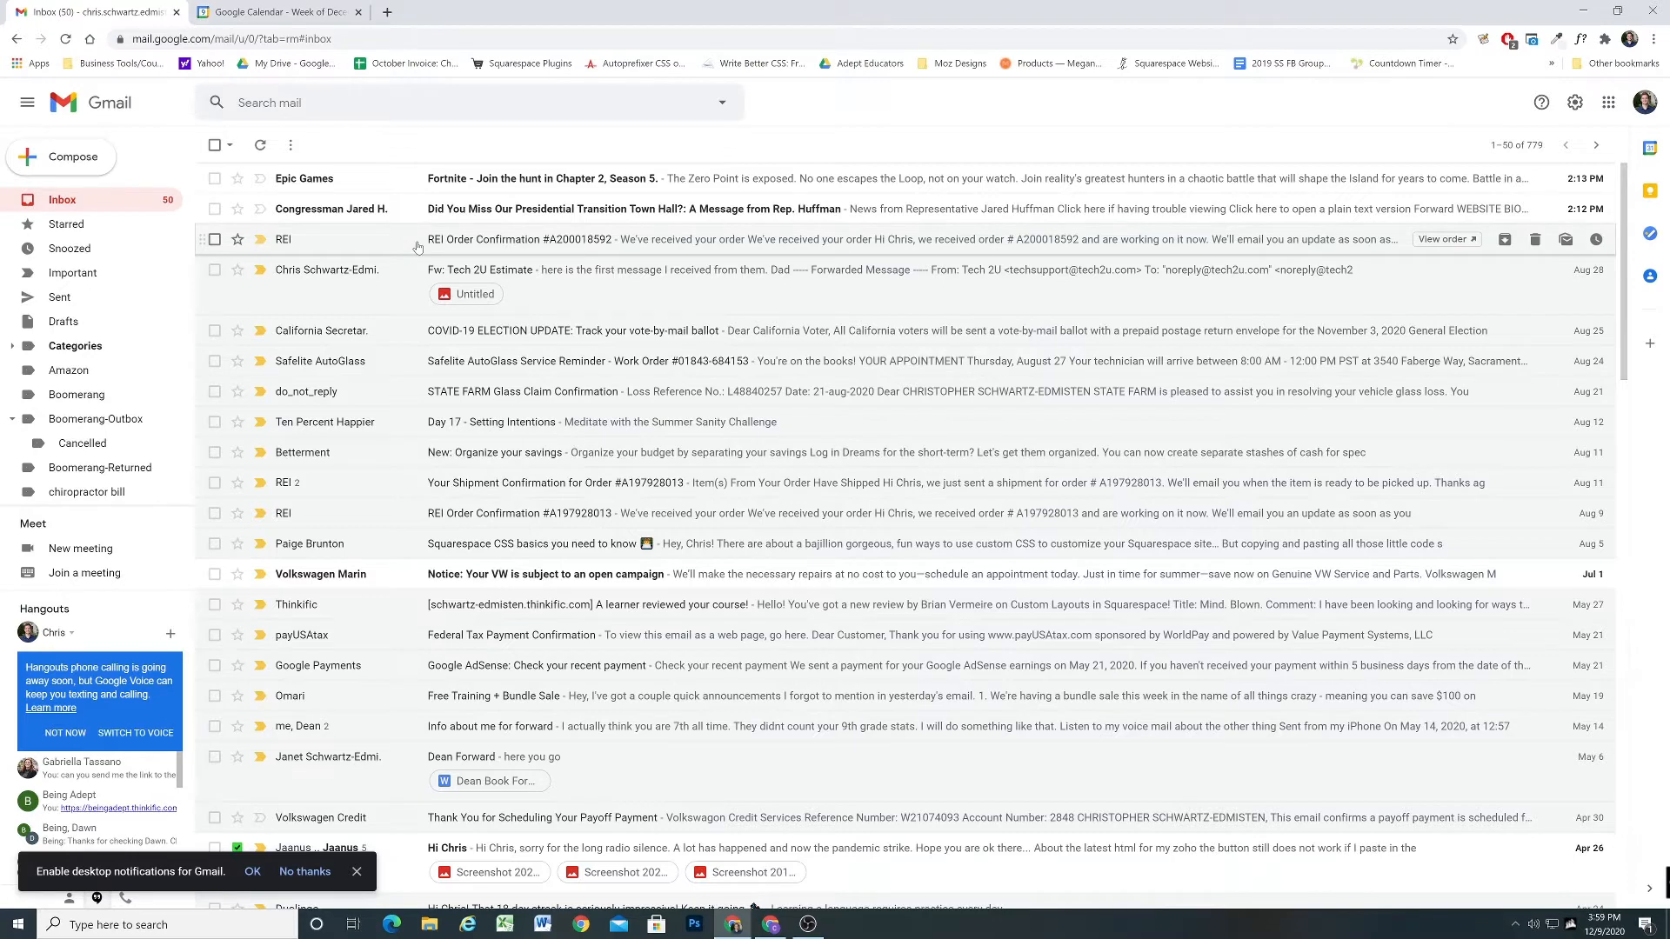
pyautogui.click(279, 12)
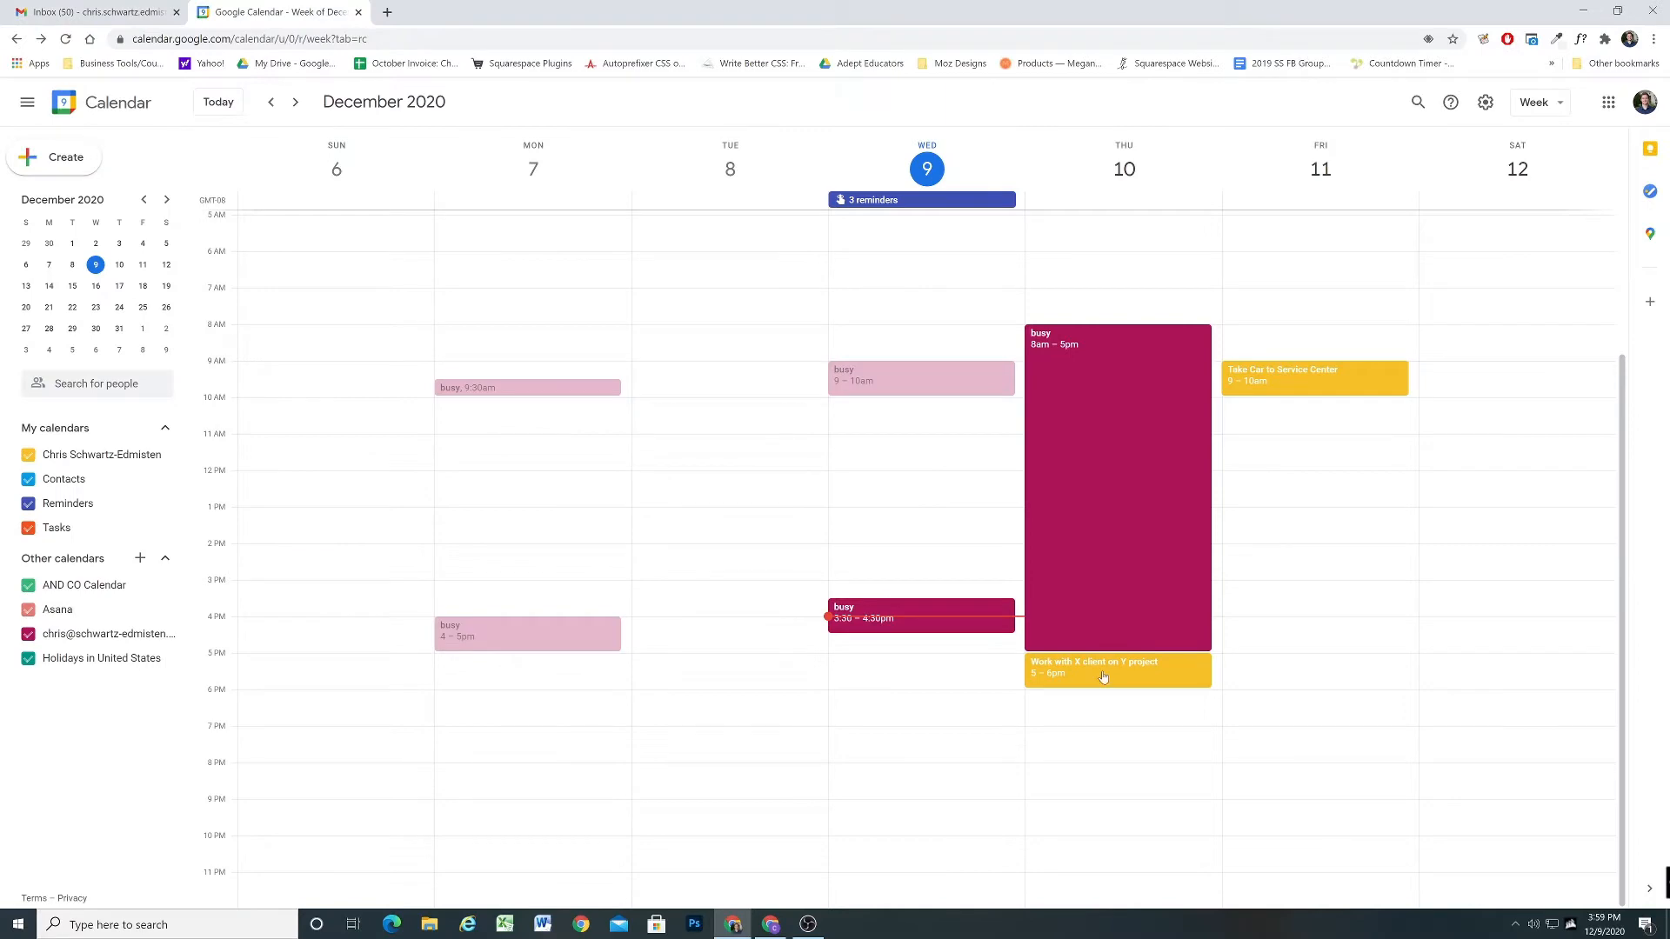
pyautogui.click(113, 10)
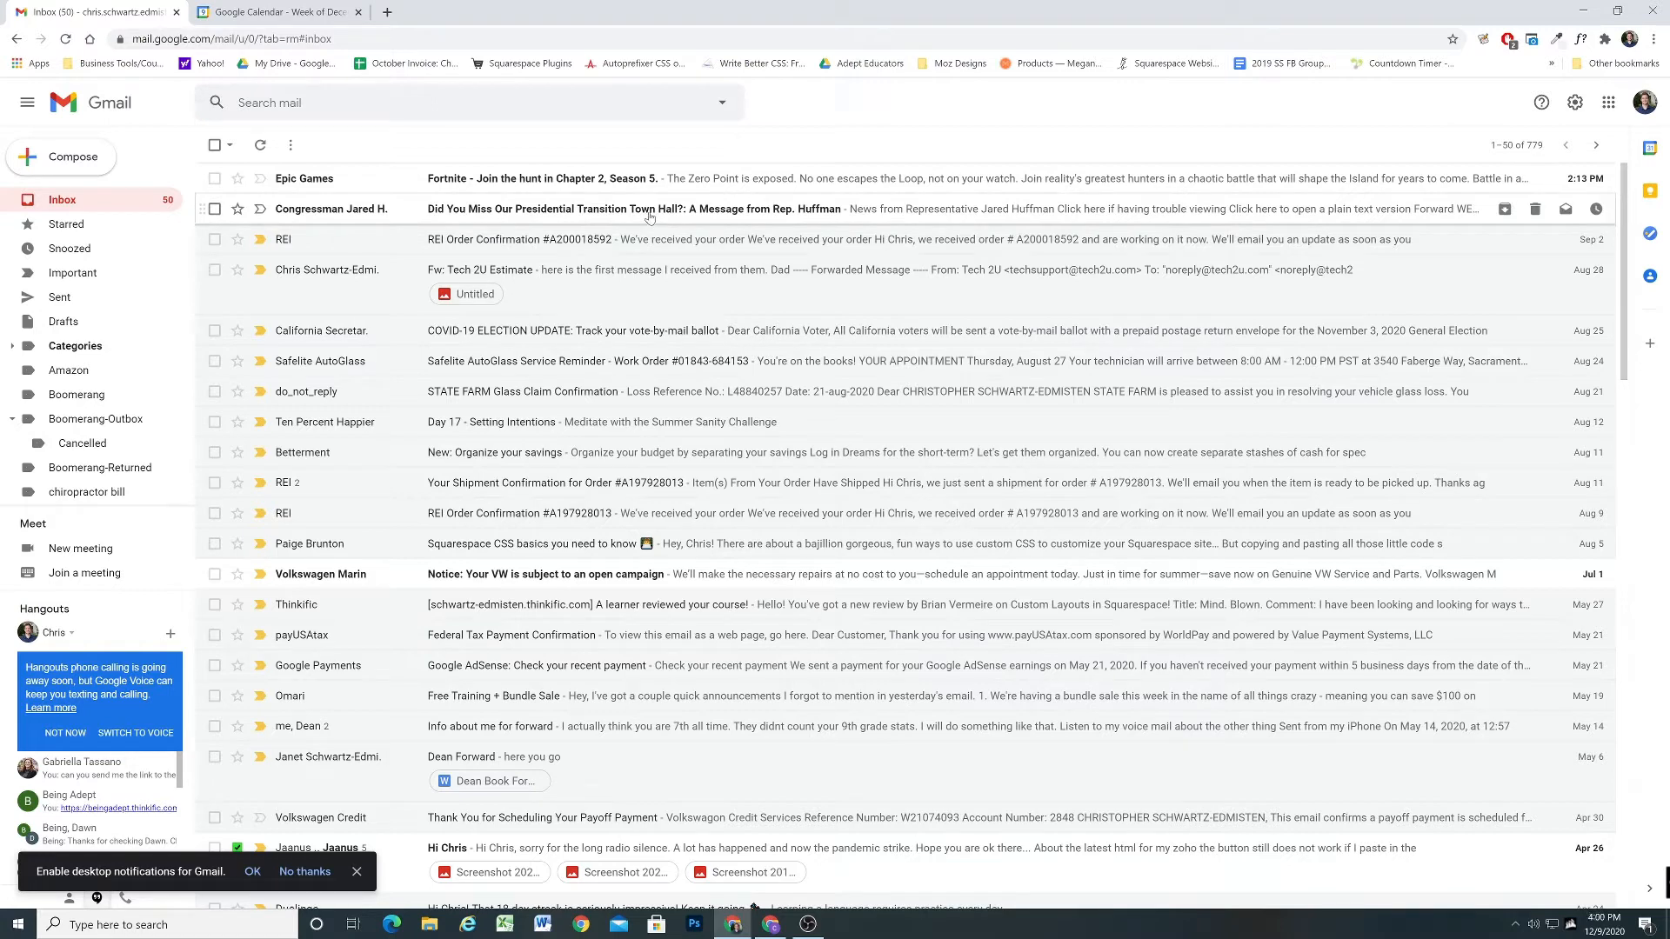
pyautogui.click(695, 212)
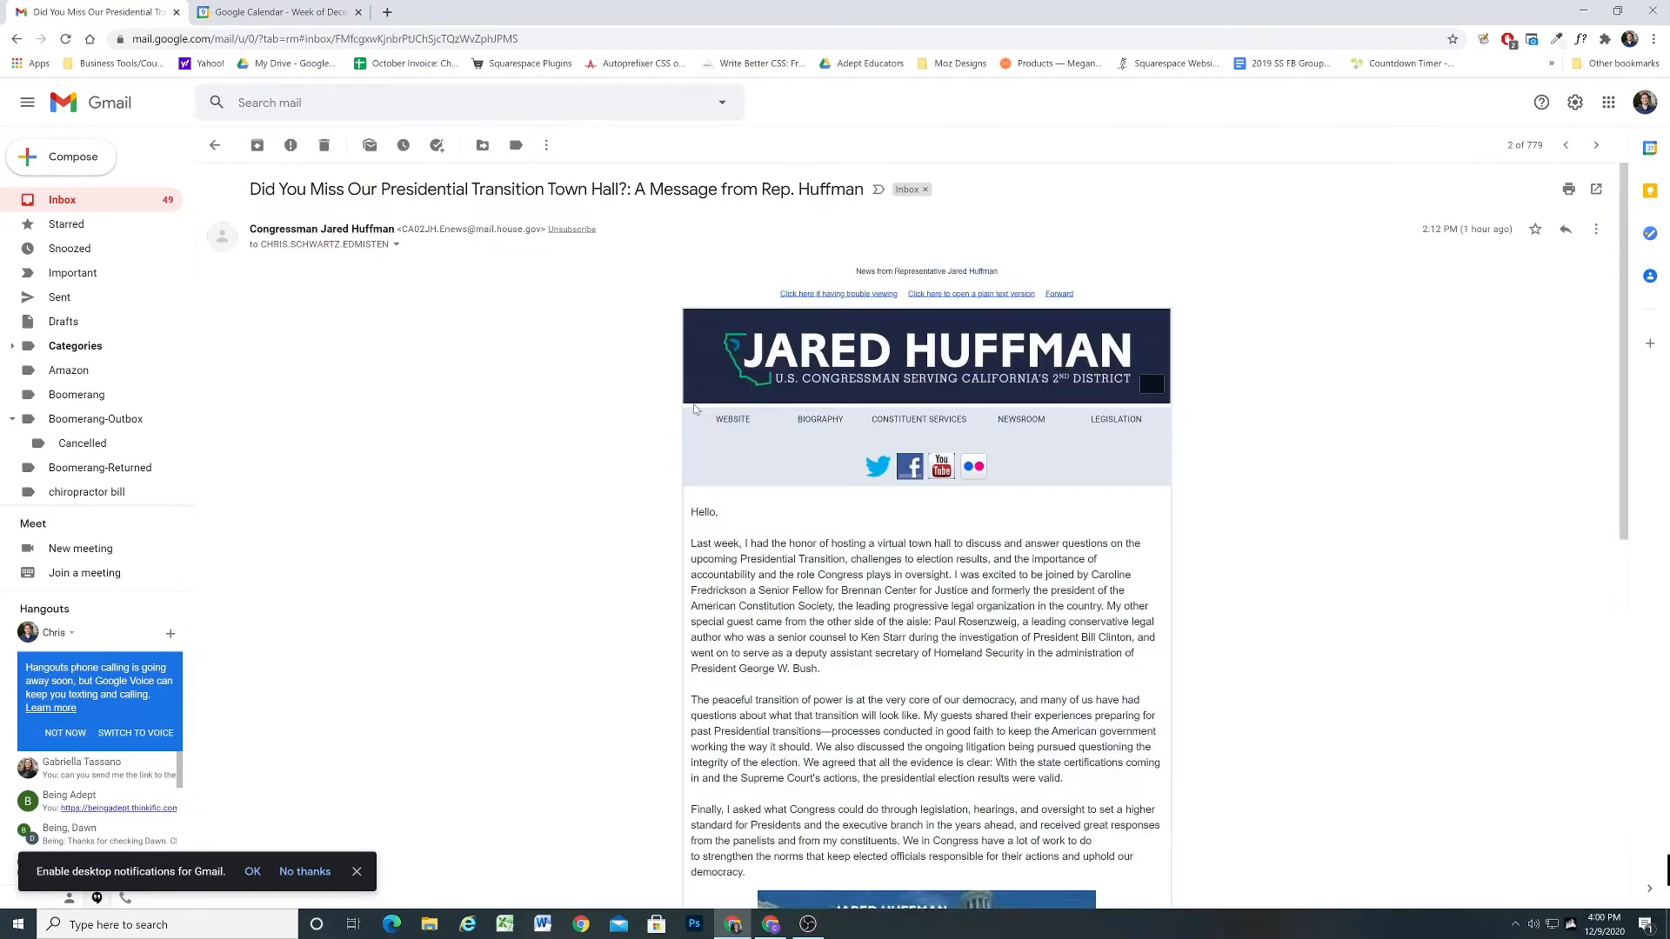
pyautogui.scroll(-10, 561, 595)
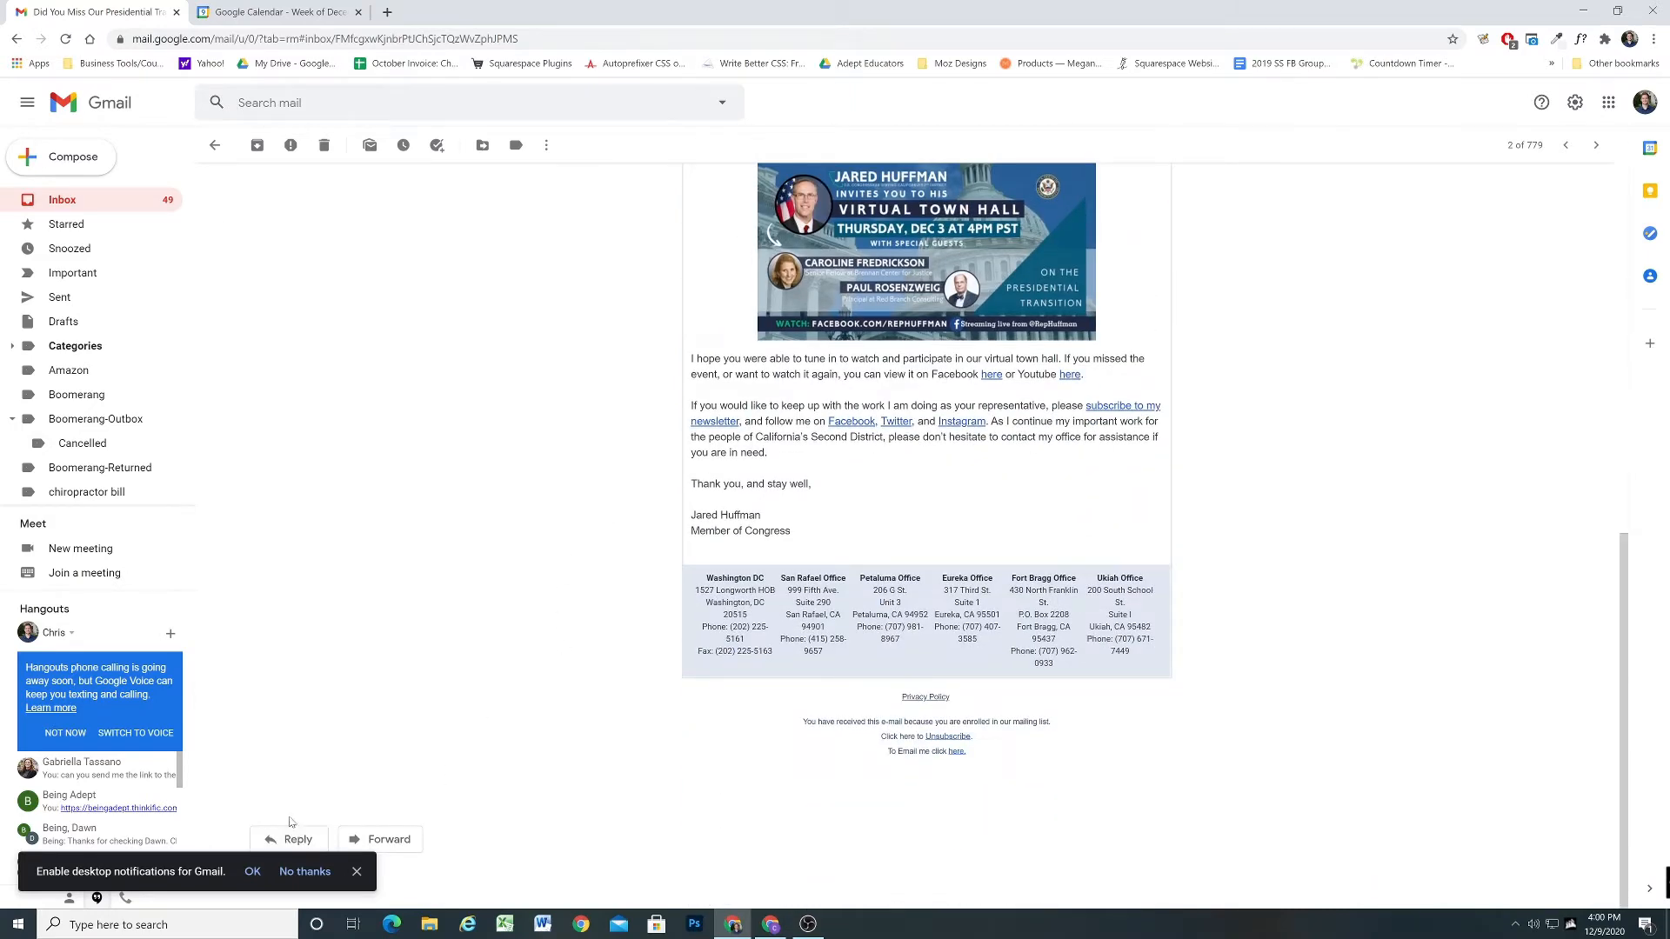
pyautogui.click(215, 144)
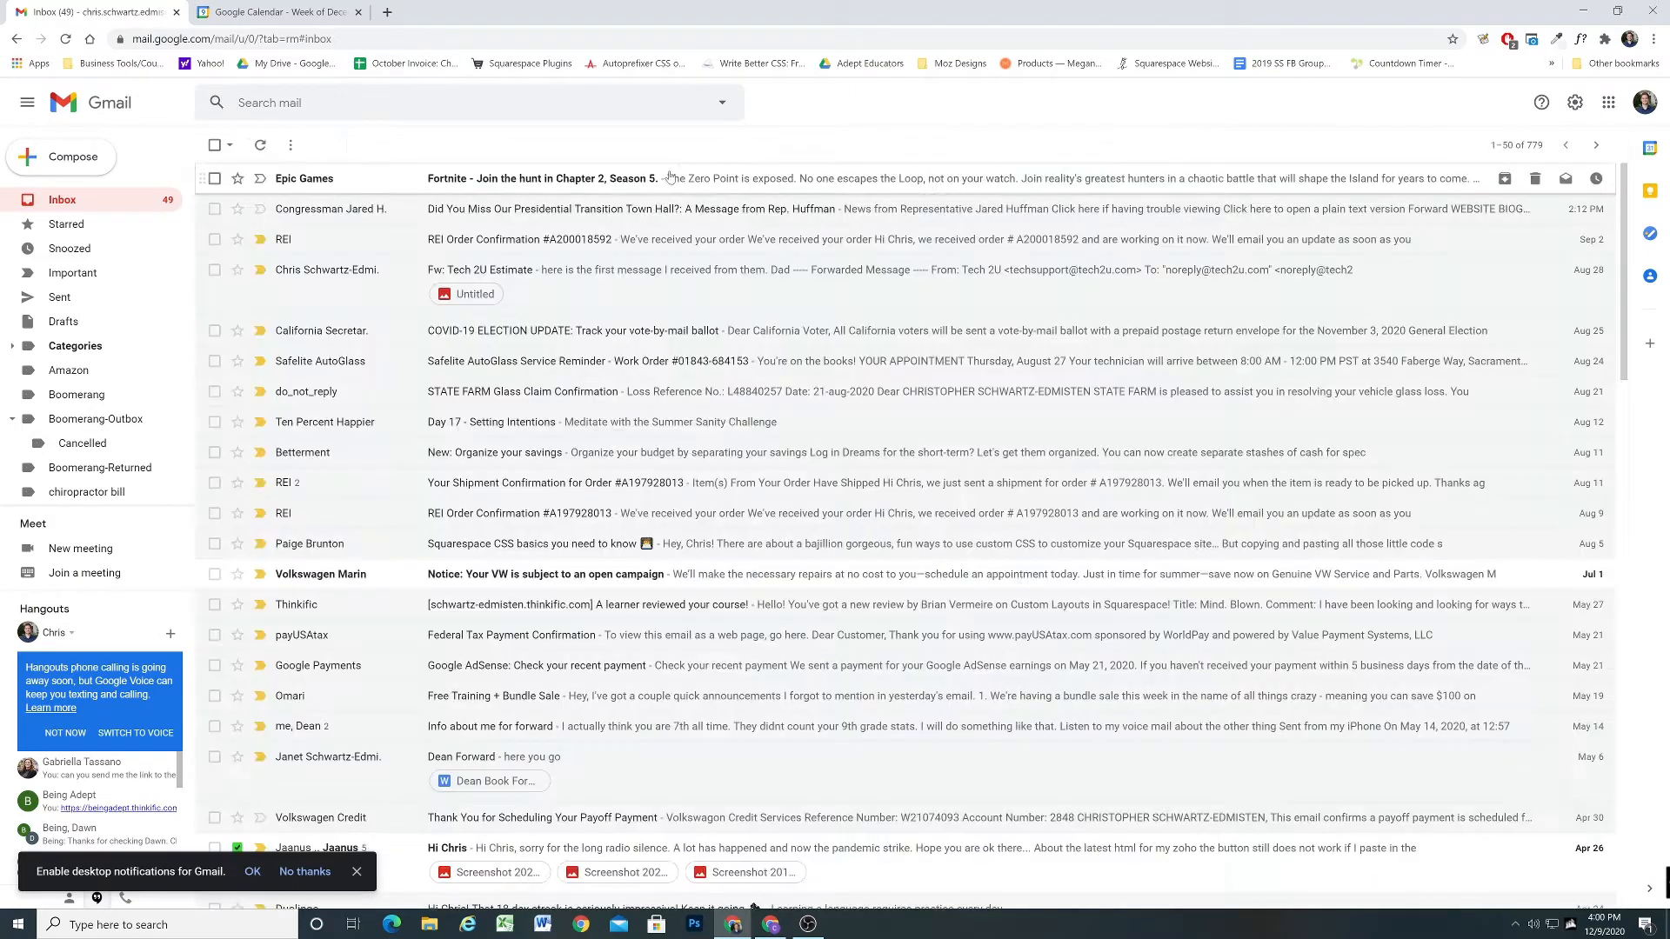
# Step: Mark the Presidential Transition Town Hall email as unread and deselect it
pyautogui.rightClick(713, 211)
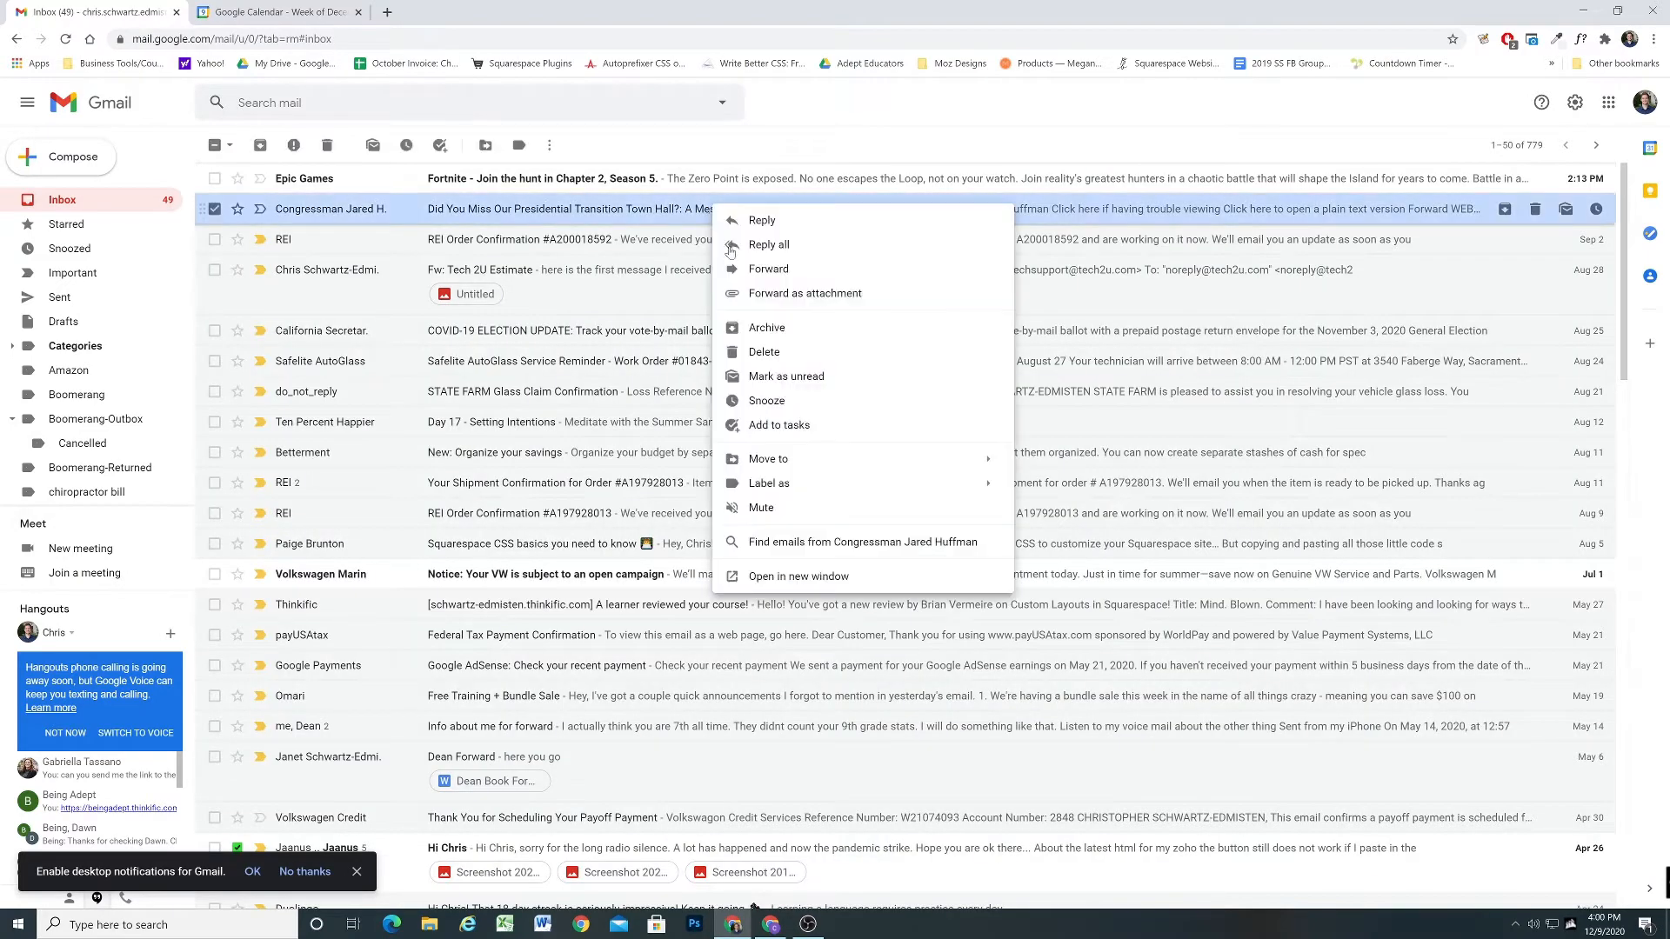
pyautogui.click(783, 375)
pyautogui.click(216, 210)
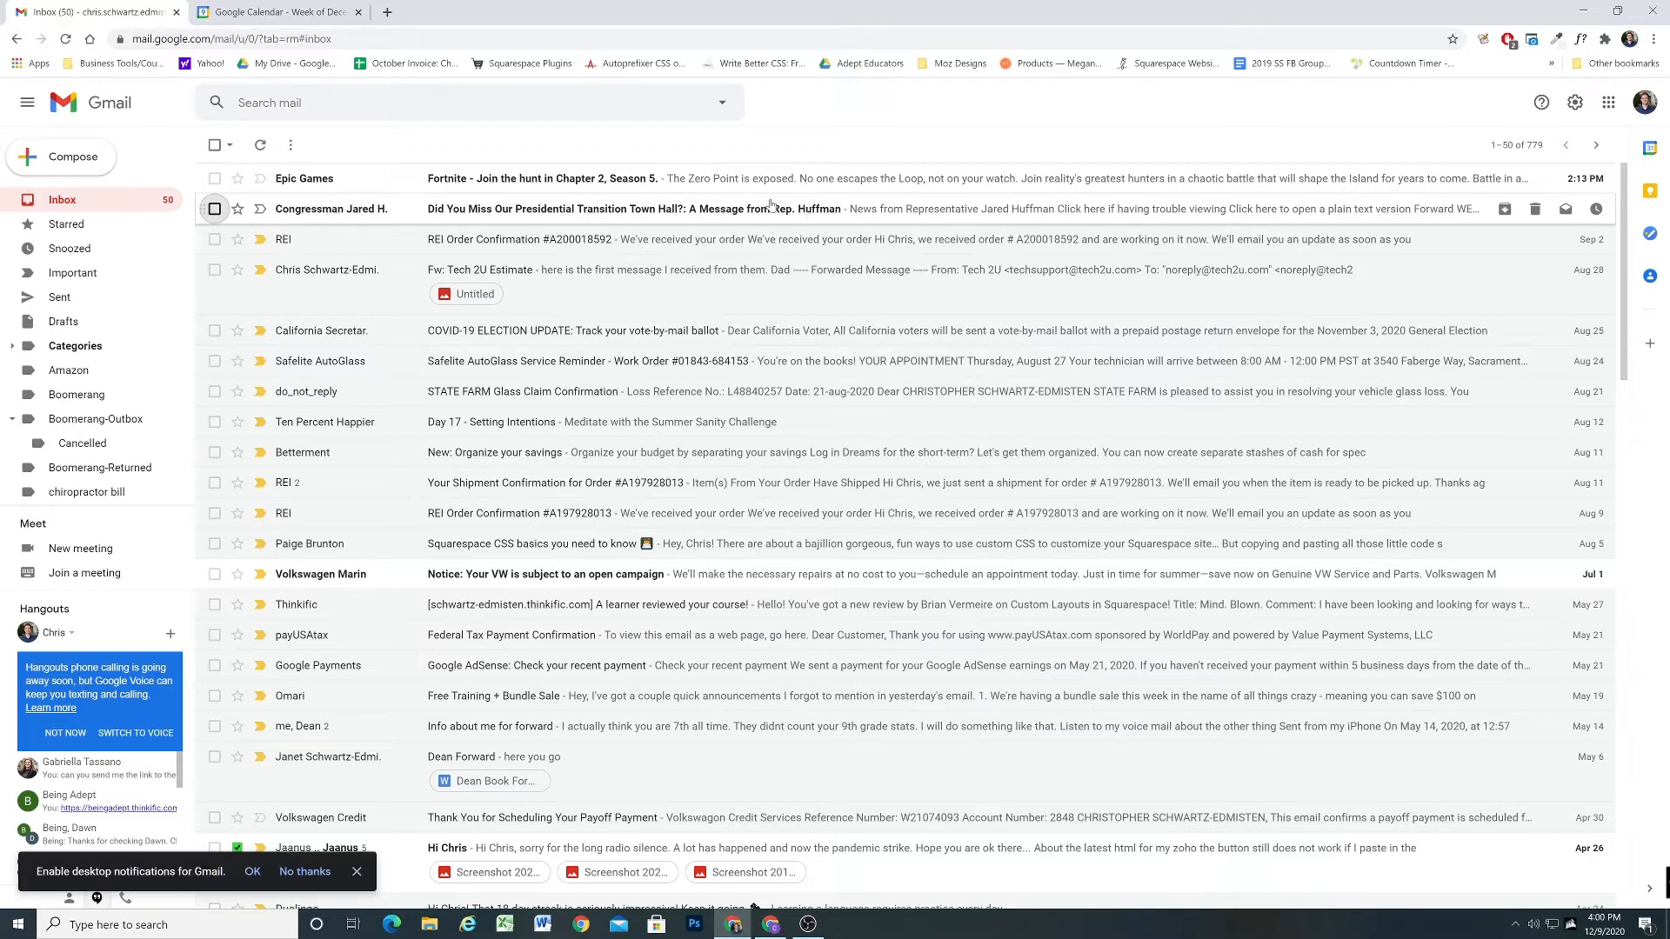
# Step: Reopen the Presidential Transition Town Hall email briefly, mark it with a green check and archive it
pyautogui.click(546, 205)
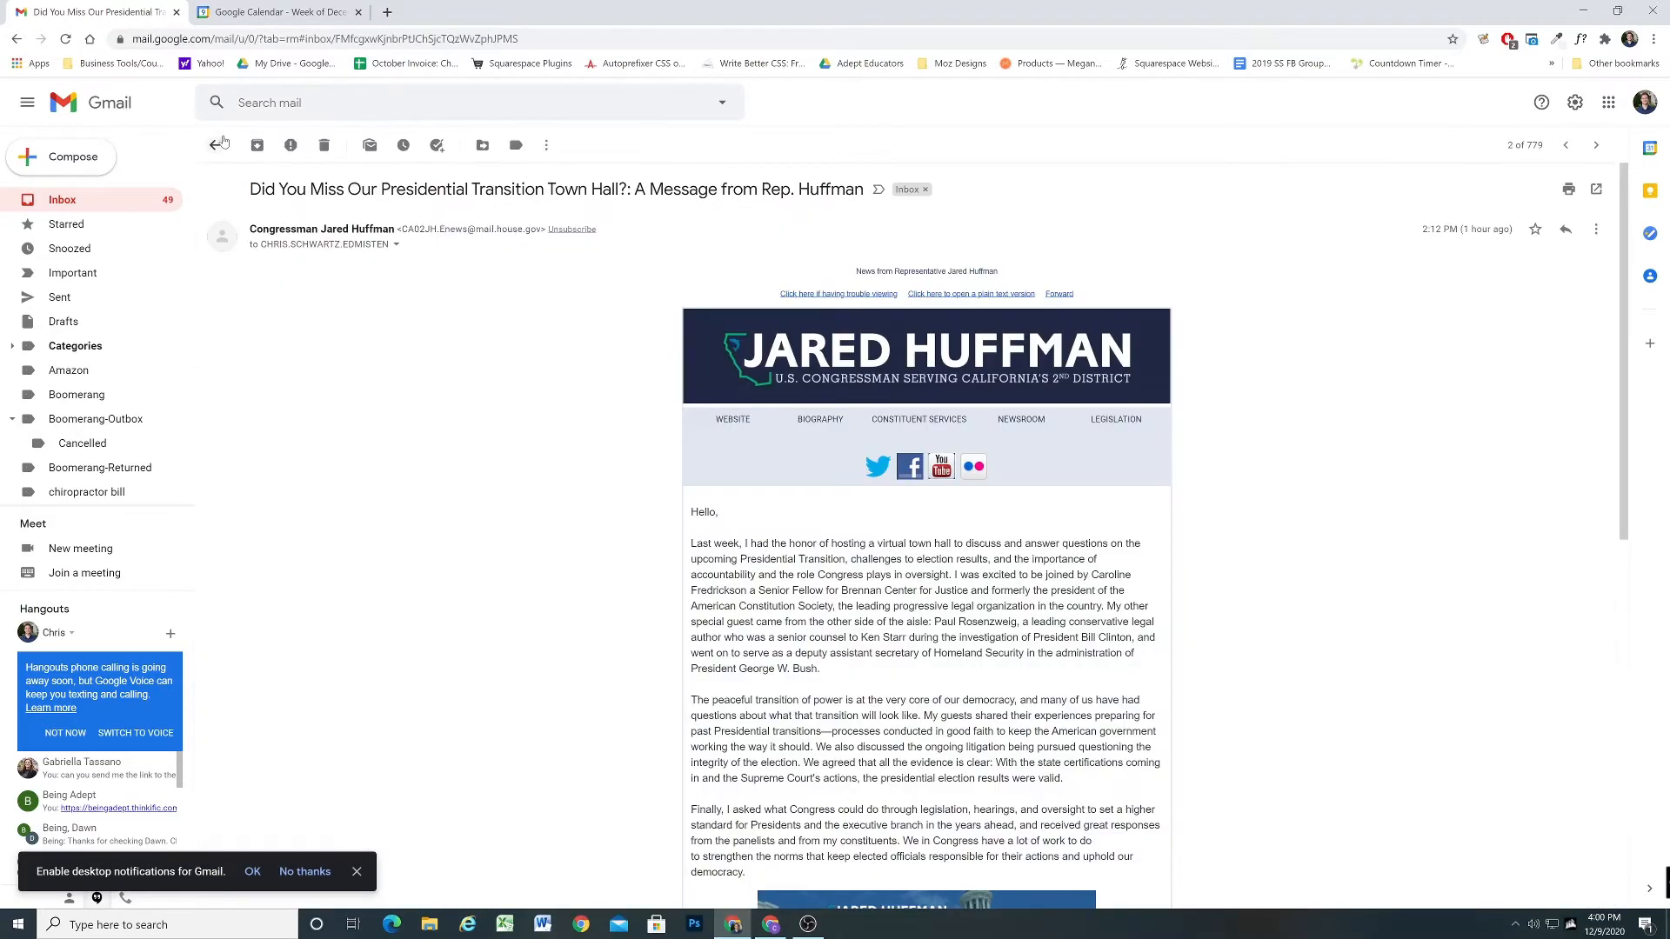
pyautogui.click(214, 145)
pyautogui.click(237, 209)
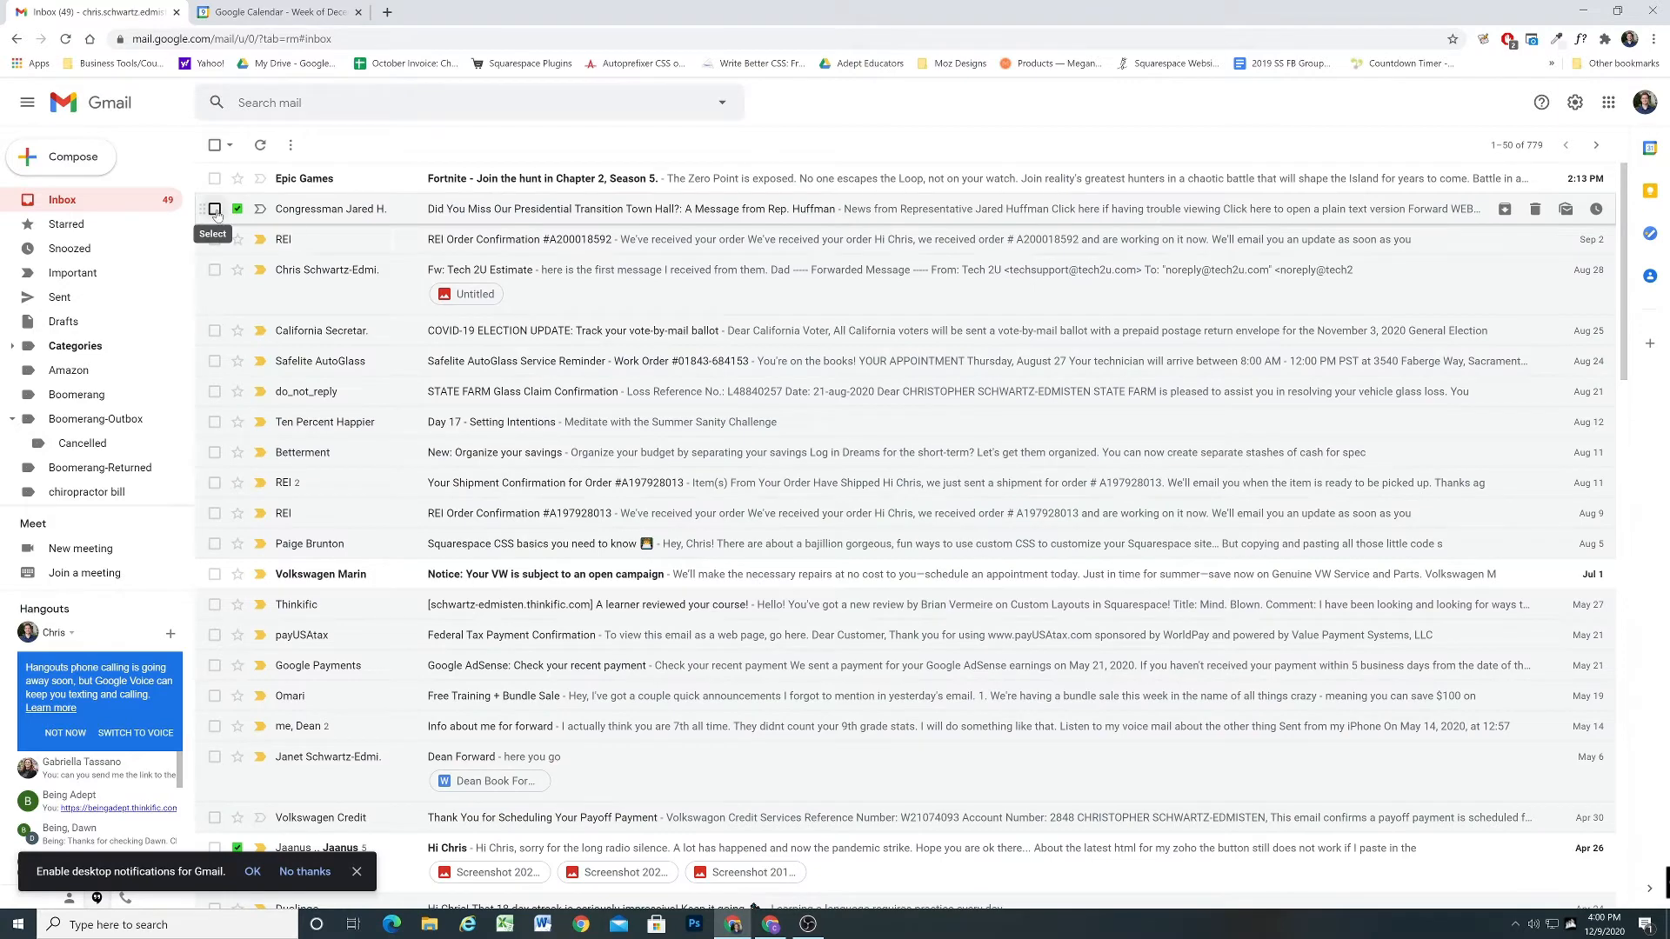
pyautogui.click(215, 209)
pyautogui.click(261, 145)
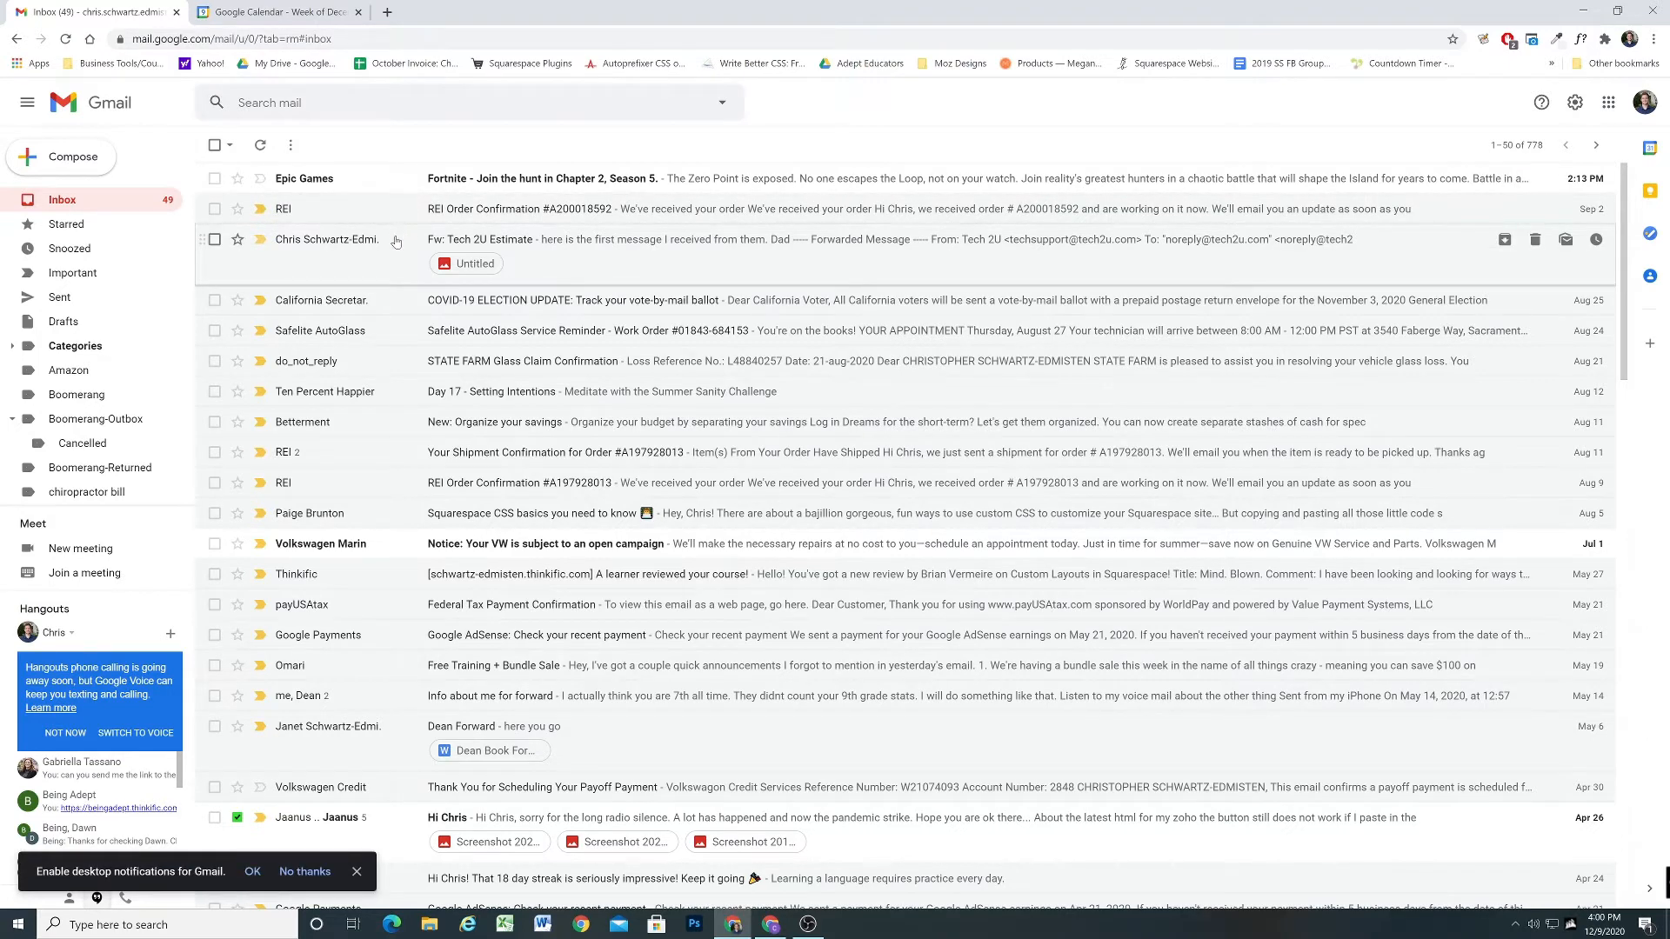
# Step: View Thursday's client work event in Google Calendar and switch back to the Gmail inbox
pyautogui.click(279, 12)
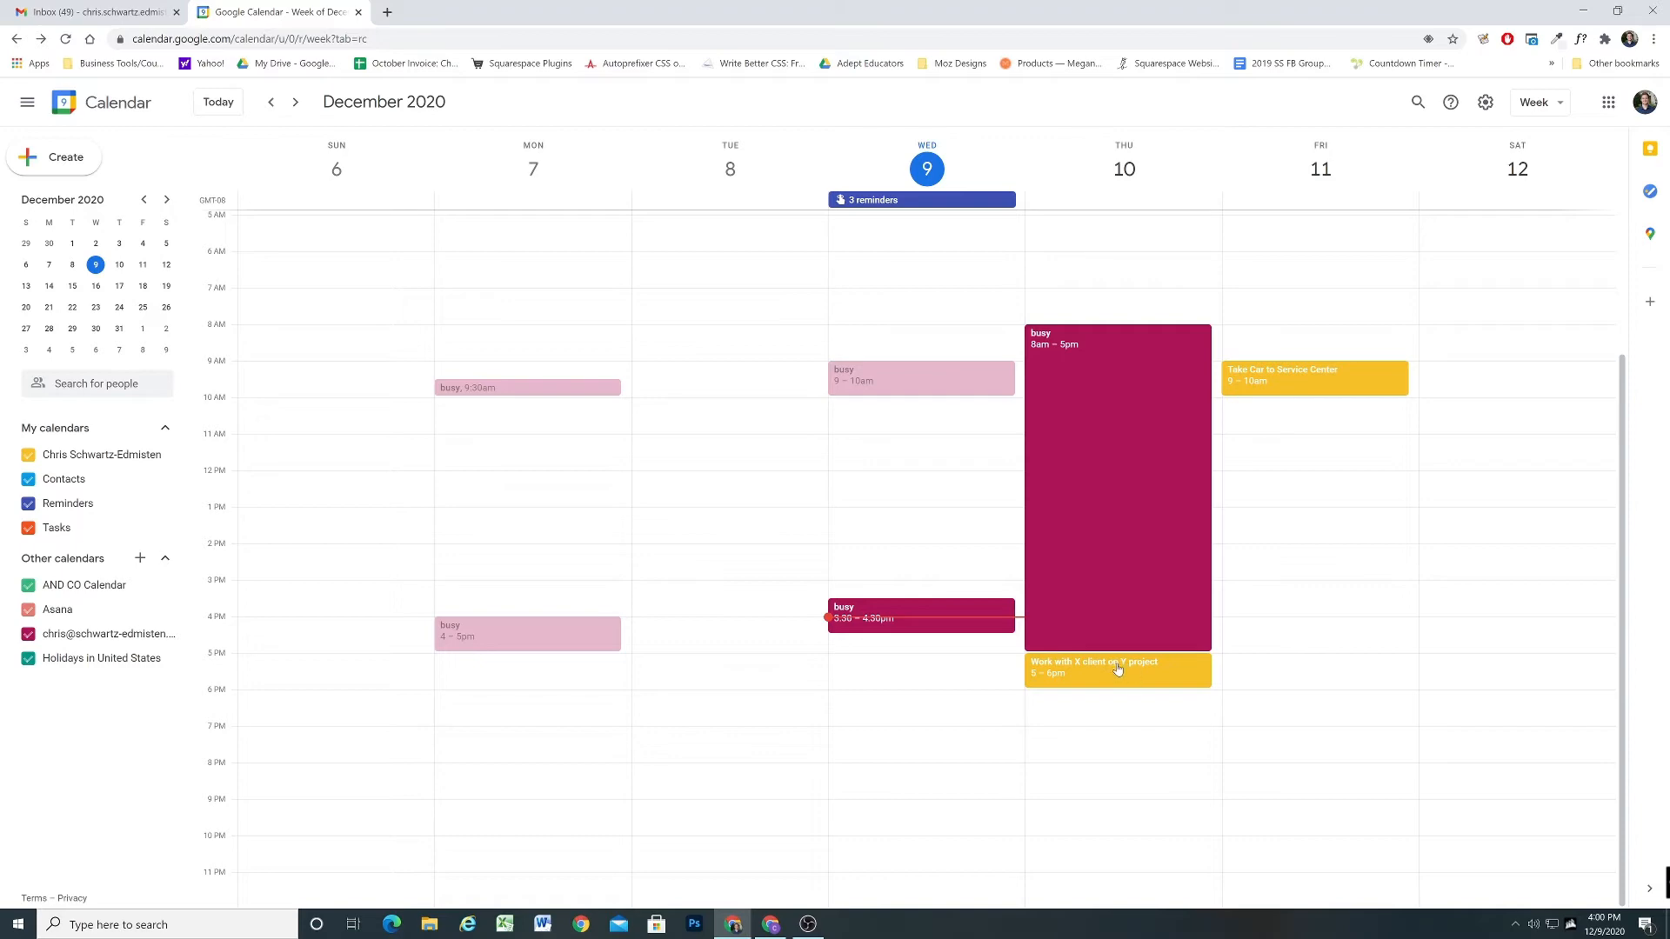
pyautogui.click(108, 15)
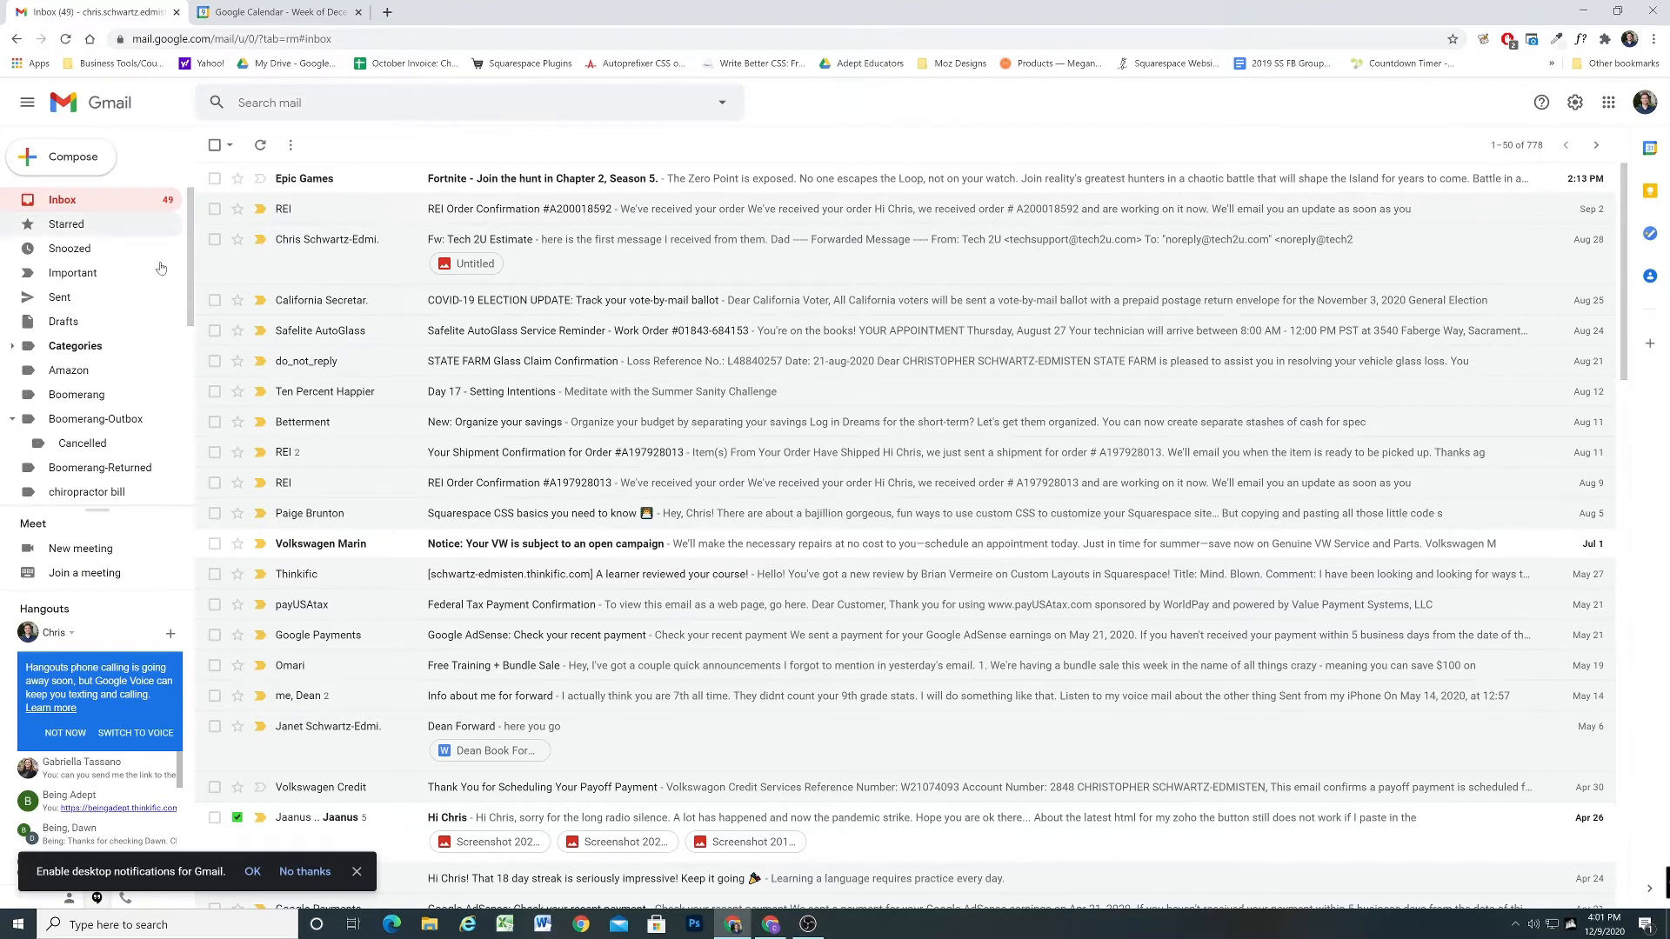
# Step: Expand the full list of labels and mail folders, examine it, and look over the remaining inbox emails
pyautogui.scroll(-8, 89, 392)
pyautogui.click(89, 485)
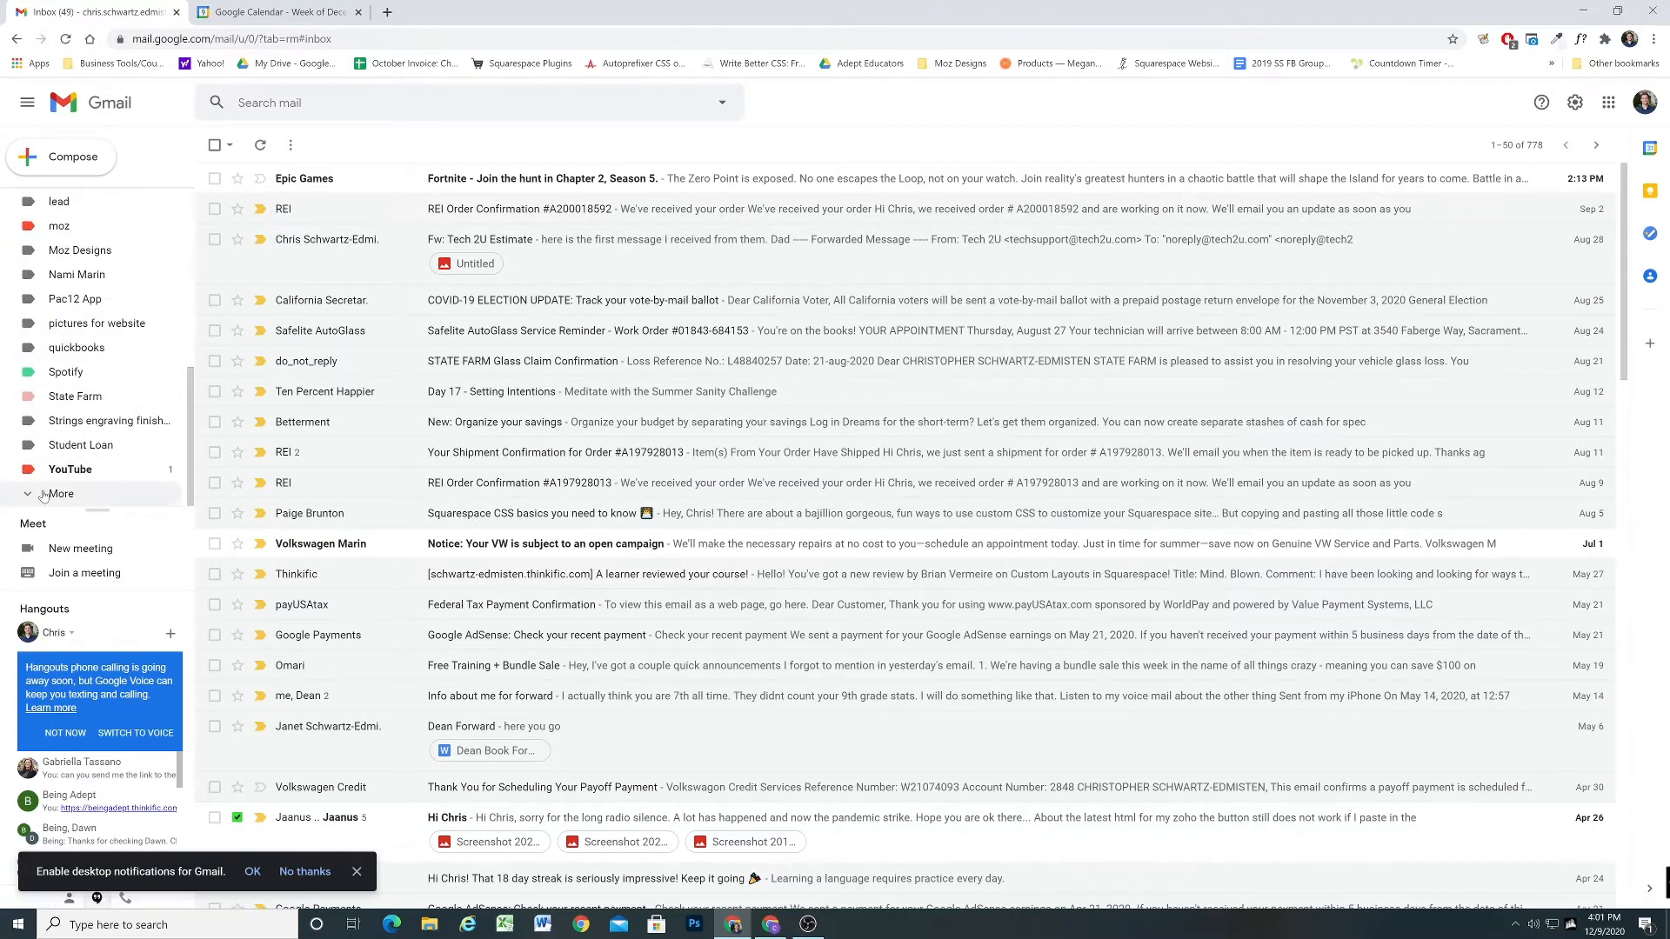
pyautogui.scroll(-3, 87, 483)
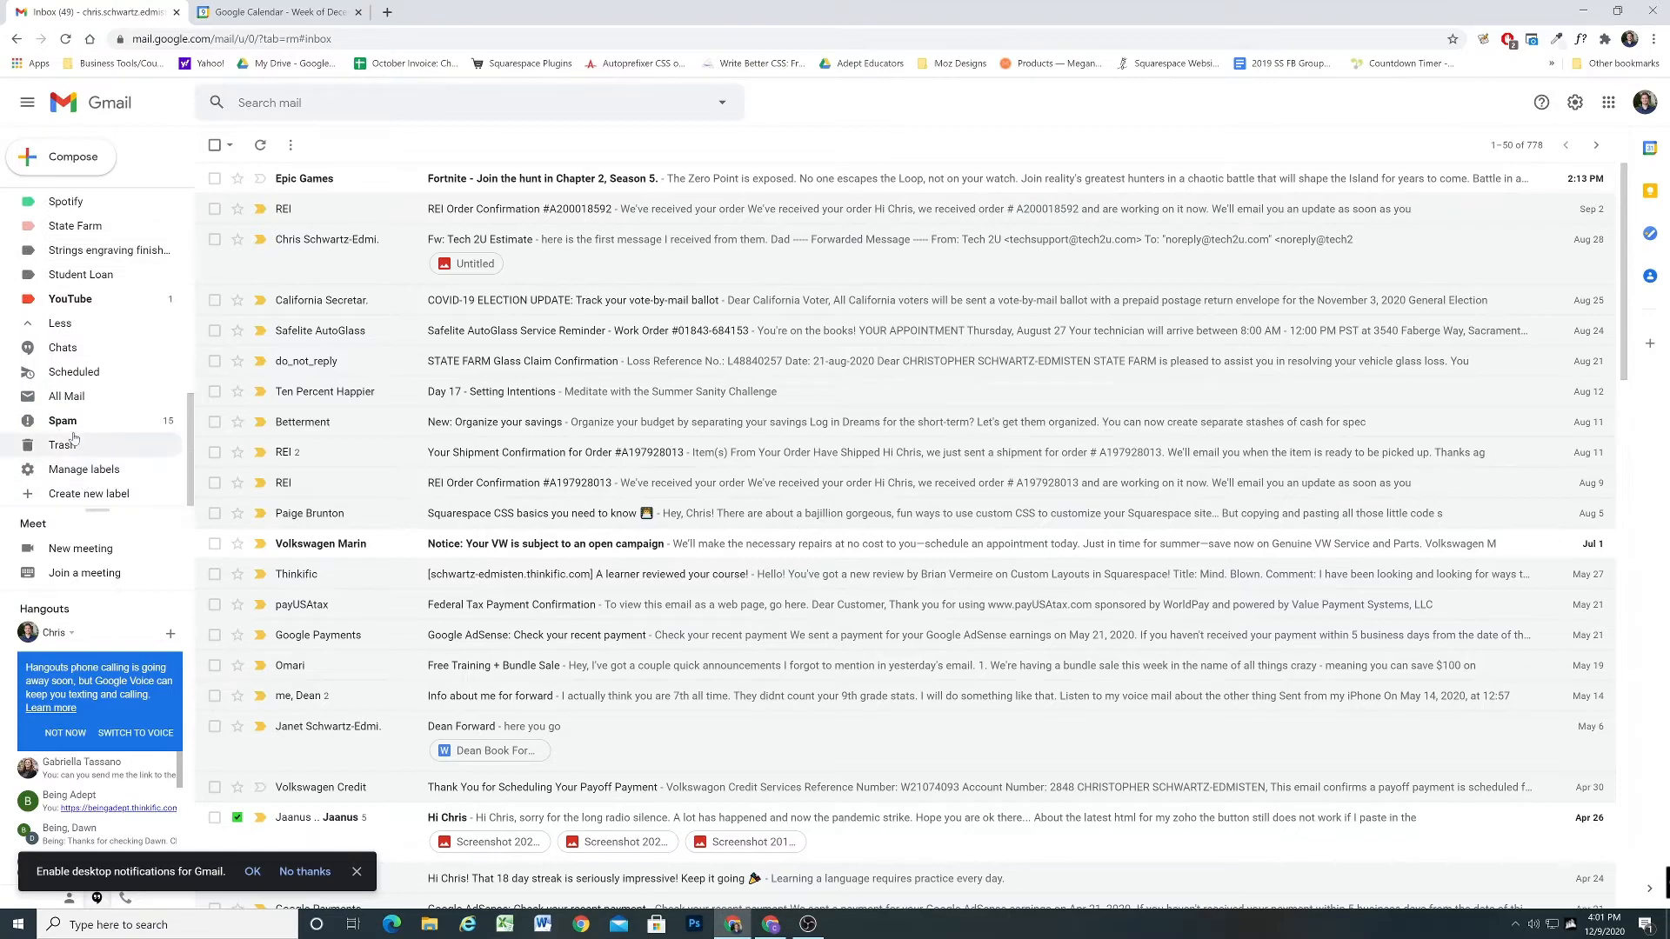
pyautogui.scroll(10, 87, 435)
pyautogui.scroll(-10, 731, 299)
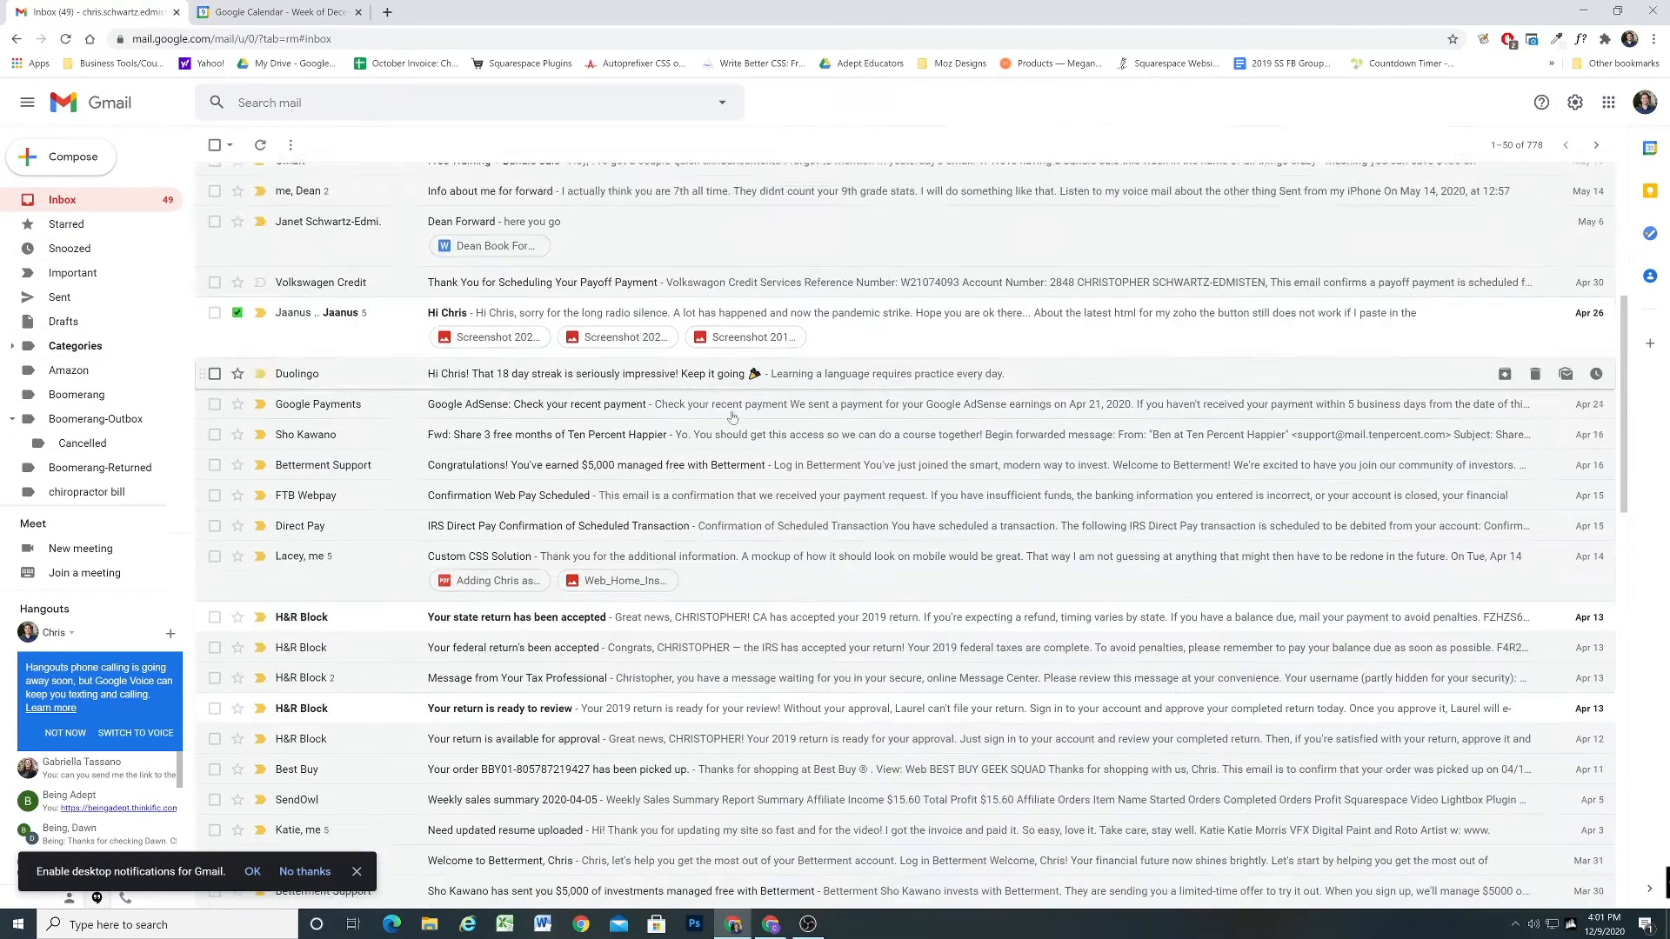
pyautogui.scroll(10, 630, 645)
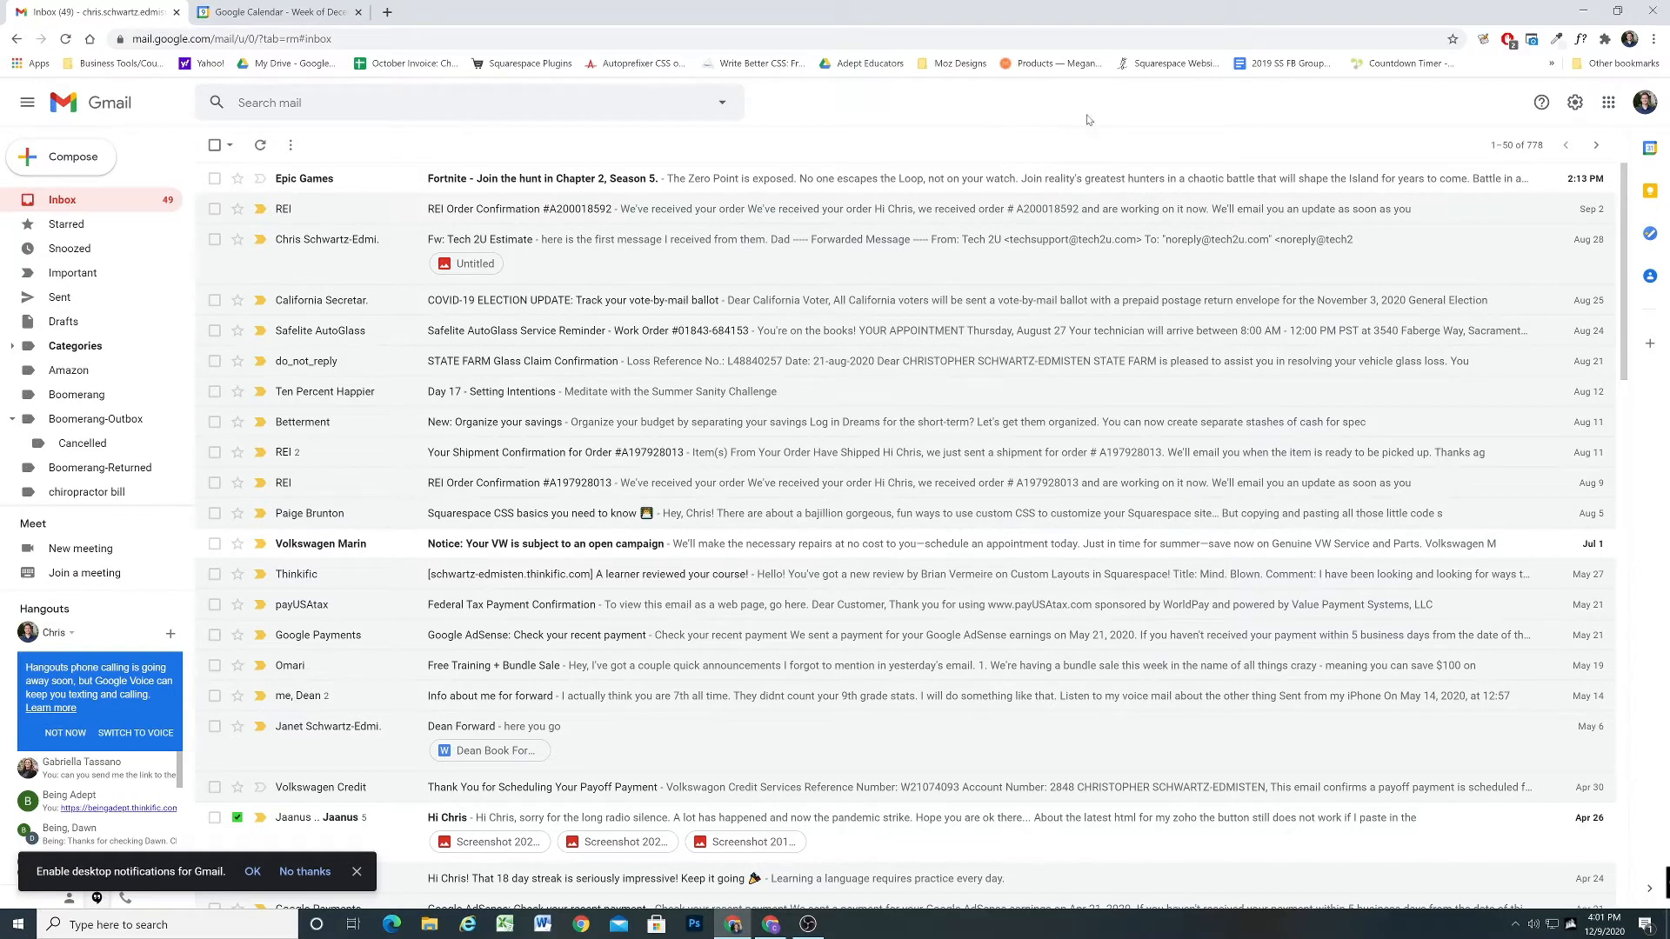
# Step: Open the full Gmail settings and bring up the Stars options in the general settings
pyautogui.click(1575, 104)
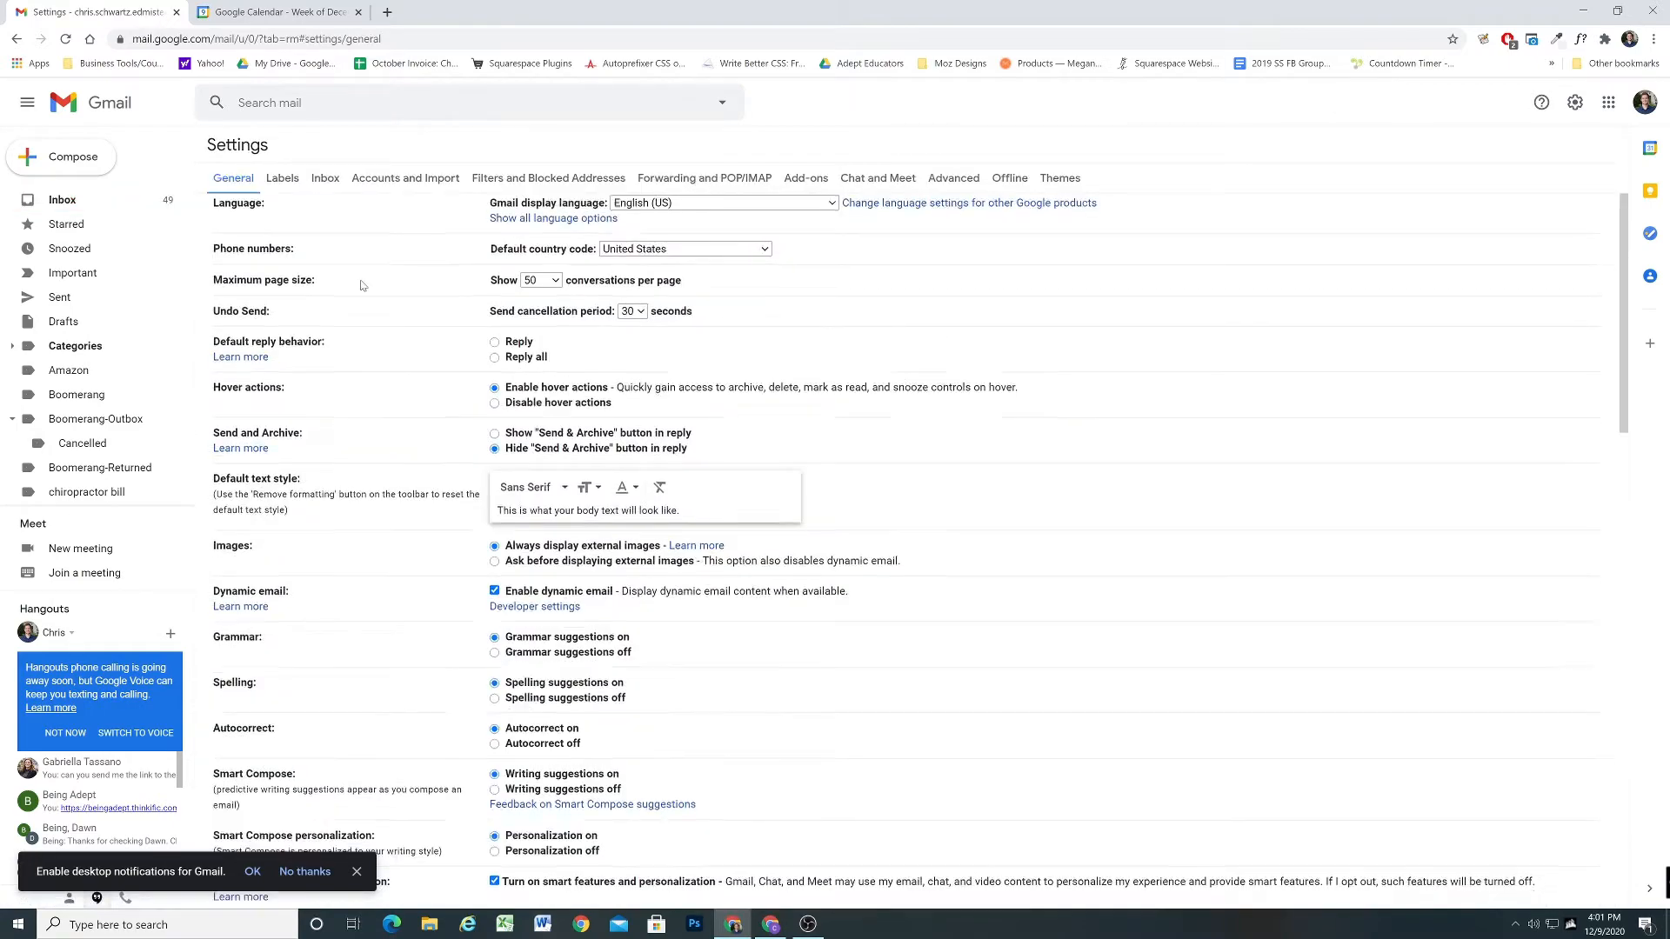
pyautogui.scroll(-6, 356, 285)
pyautogui.scroll(-4, 357, 285)
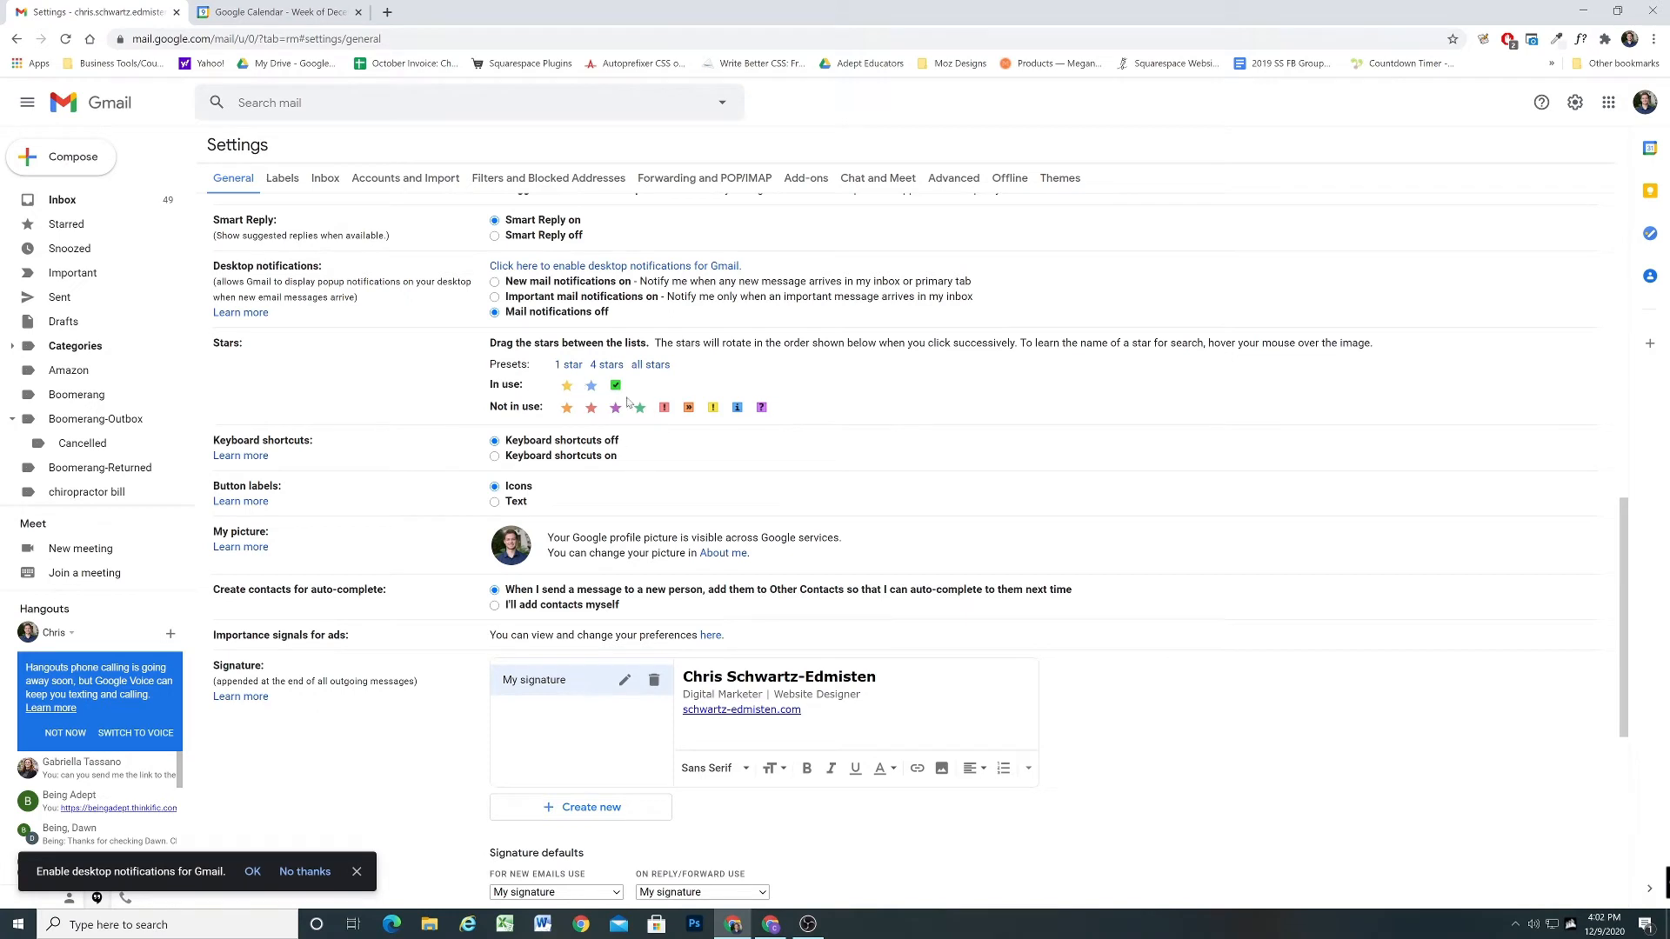
# Step: Take the green check out of the stars in use and put it back
pyautogui.moveTo(618, 386); pyautogui.dragTo(748, 409)
pyautogui.moveTo(490, 406); pyautogui.dragTo(535, 406)
pyautogui.click(548, 407)
pyautogui.moveTo(736, 407); pyautogui.dragTo(617, 386)
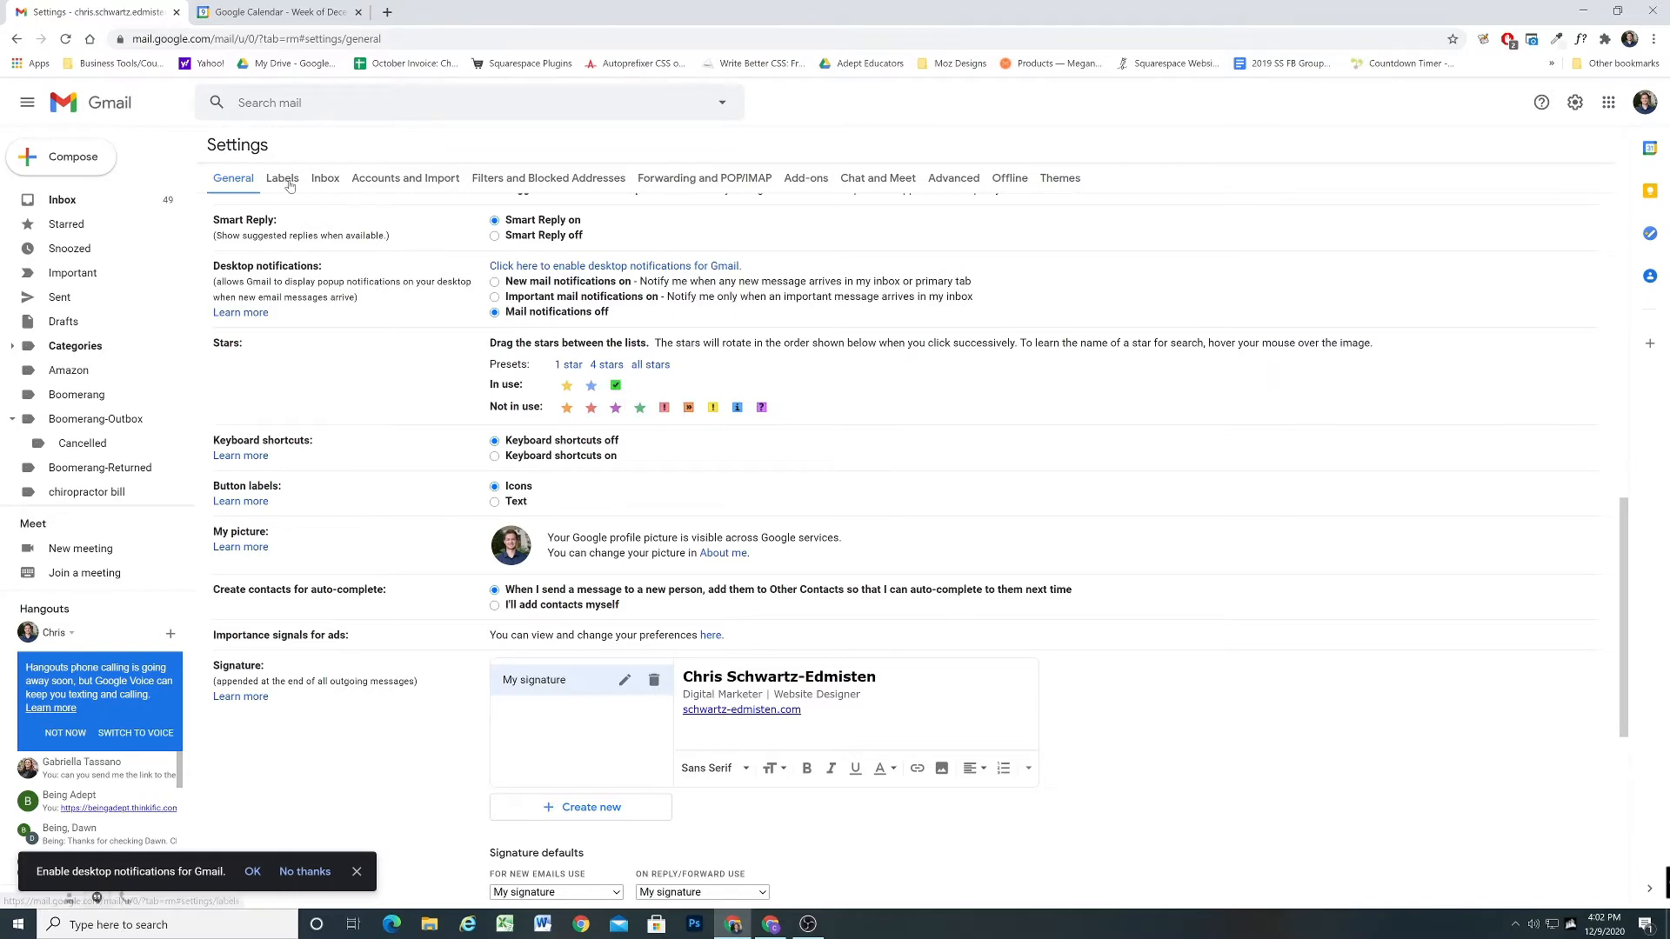
# Step: In the inbox settings, switch the inbox type to Default and back to Multiple Inboxes
pyautogui.click(324, 178)
pyautogui.click(520, 209)
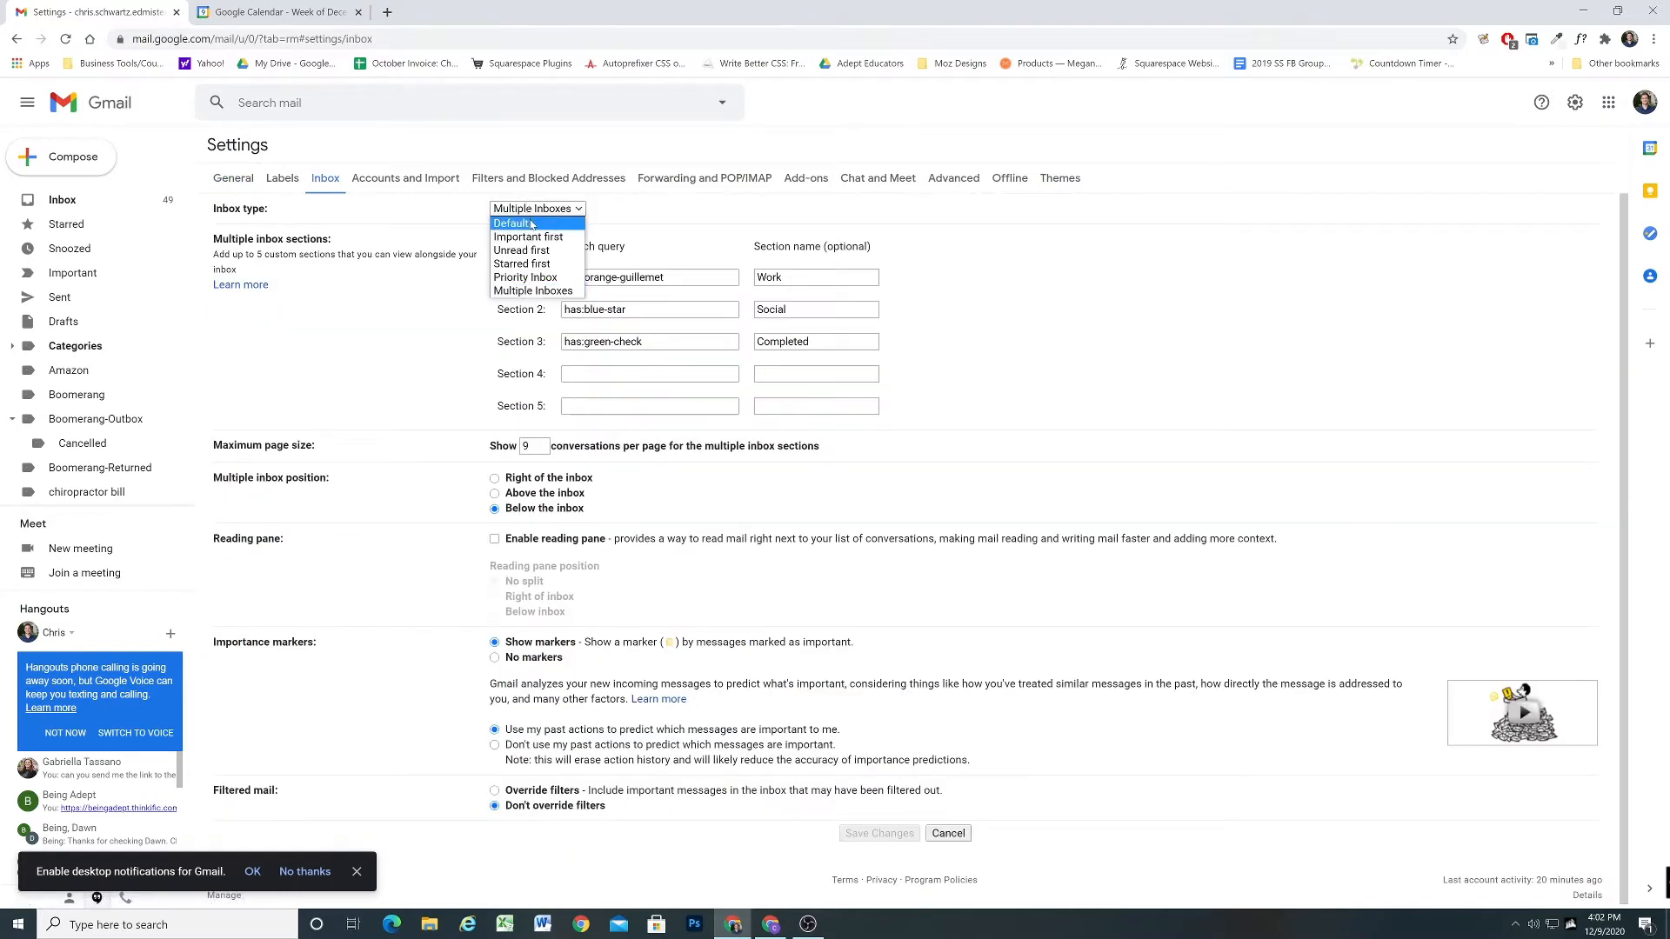
pyautogui.click(532, 224)
pyautogui.click(558, 211)
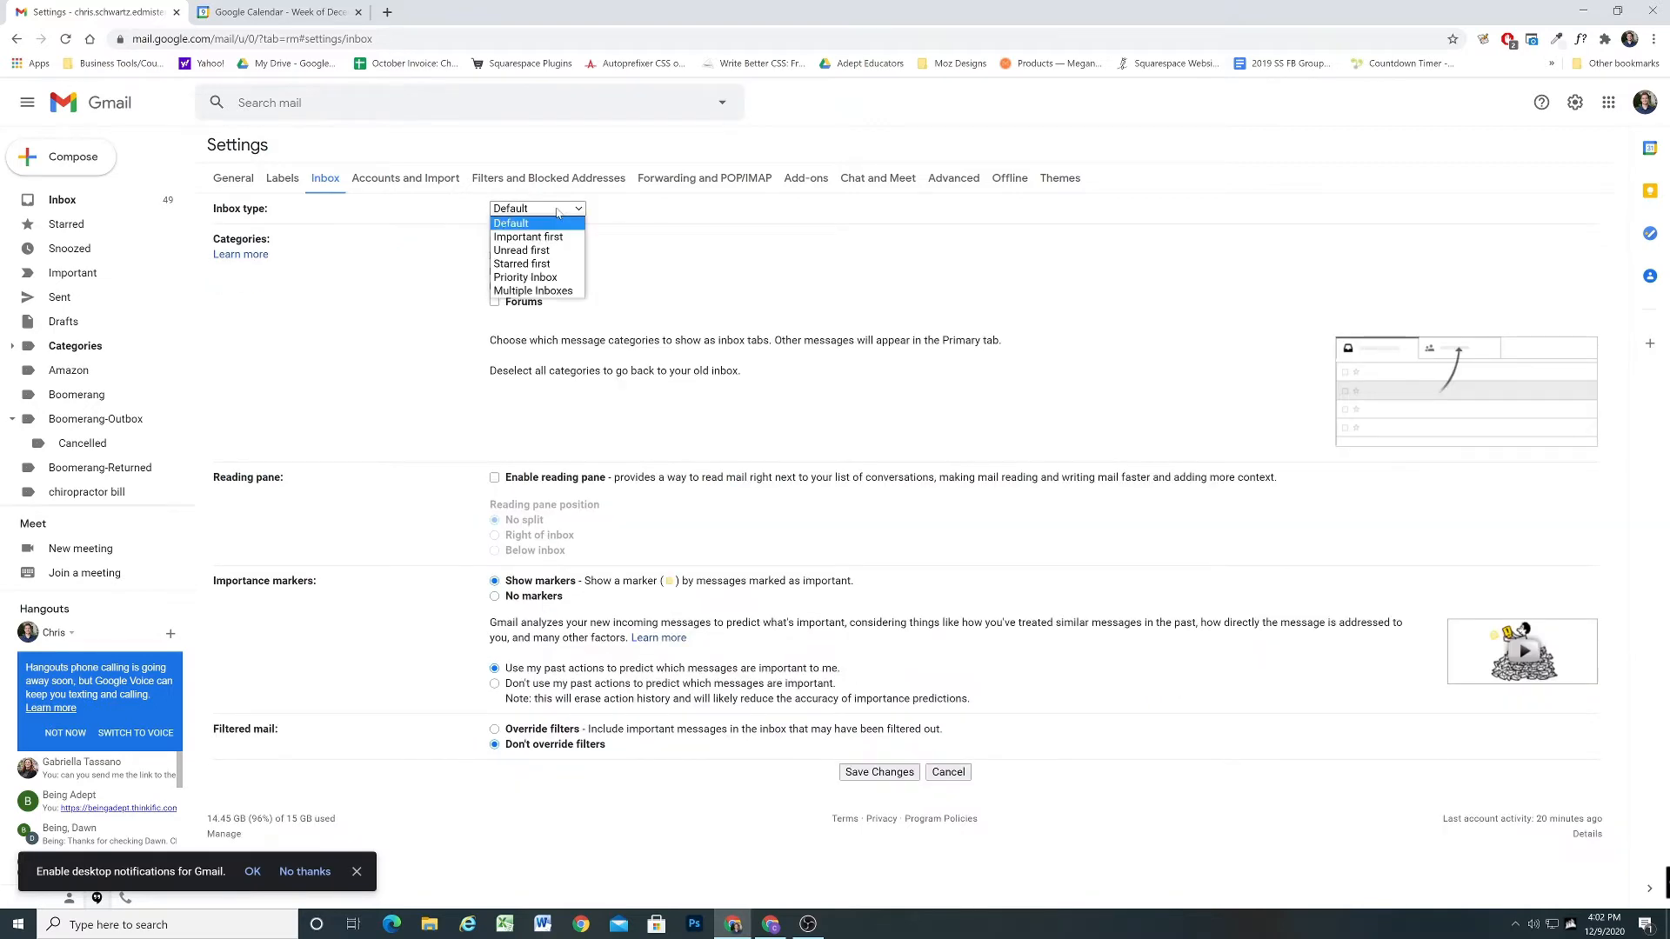
pyautogui.click(545, 292)
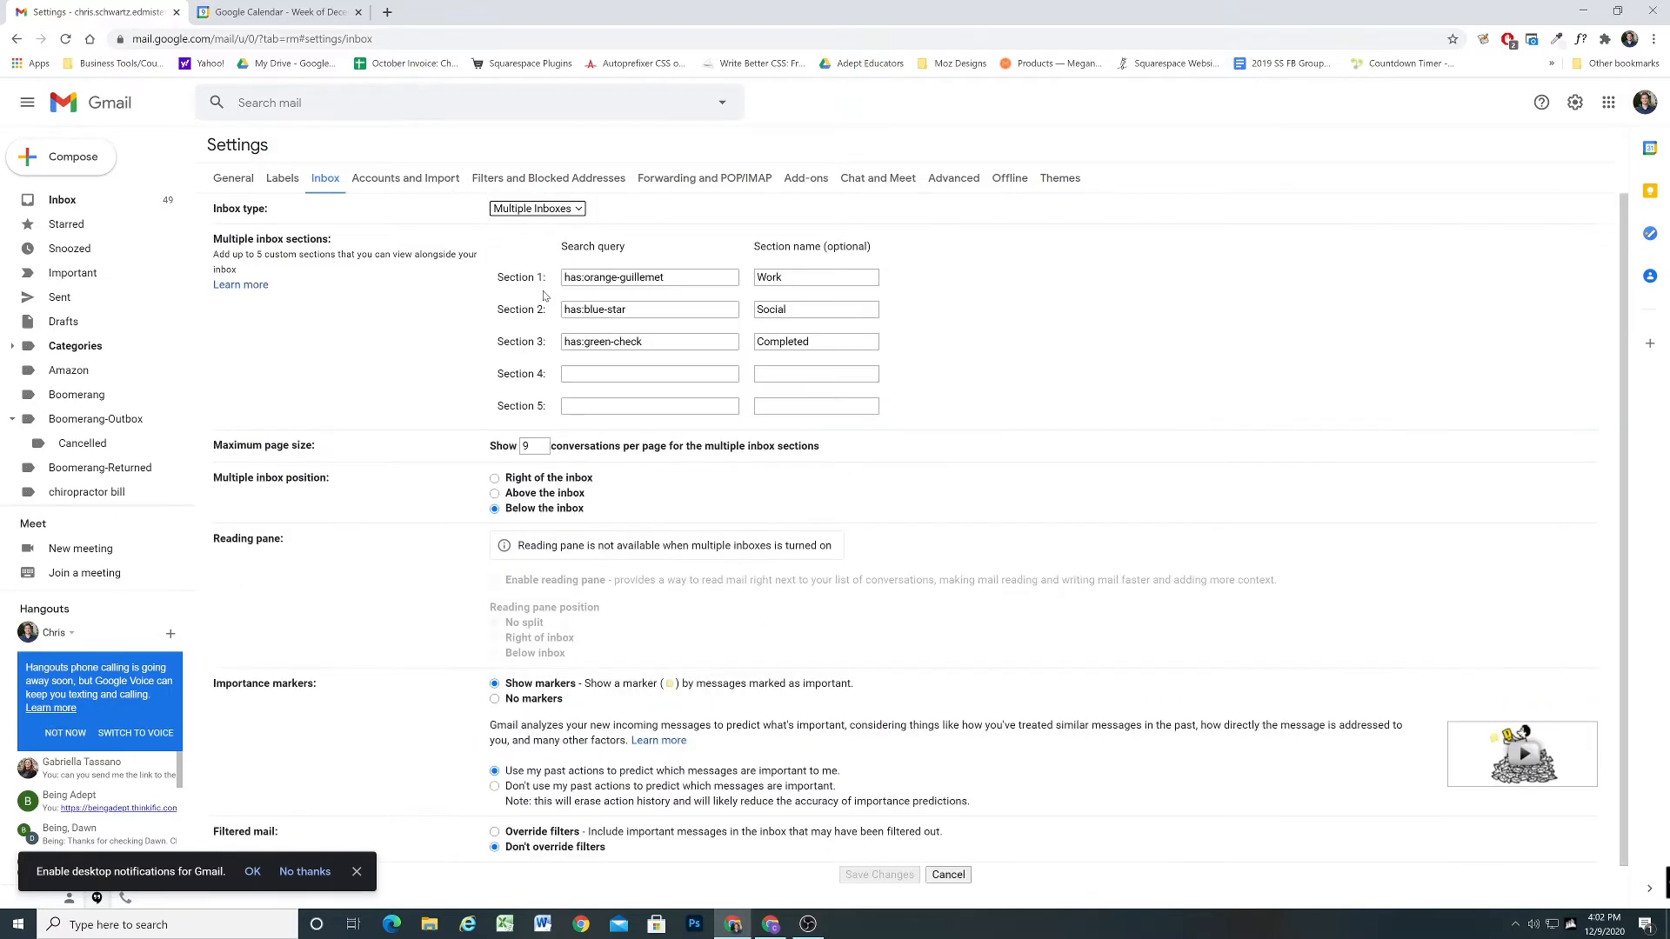
# Step: Examine the names and search queries of the multiple inbox sections, especially Section 3 for completed emails
pyautogui.click(940, 275)
pyautogui.moveTo(763, 342); pyautogui.dragTo(810, 342)
pyautogui.click(957, 333)
pyautogui.click(809, 374)
pyautogui.doubleClick(787, 342)
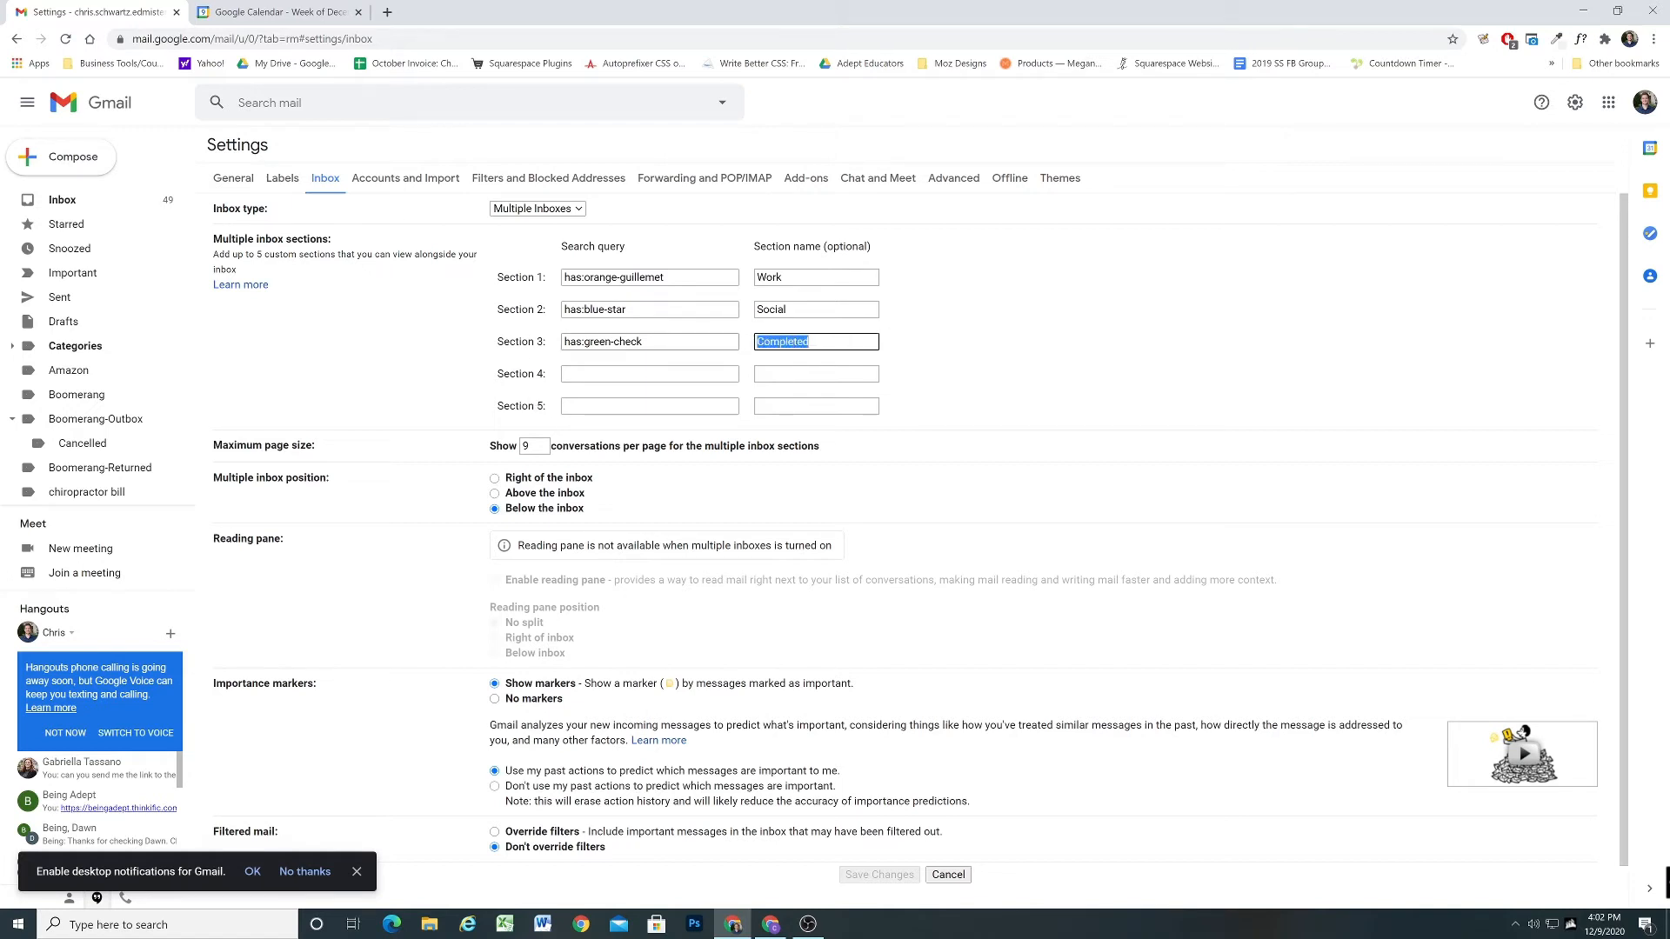
pyautogui.click(960, 343)
pyautogui.moveTo(644, 342); pyautogui.dragTo(549, 348)
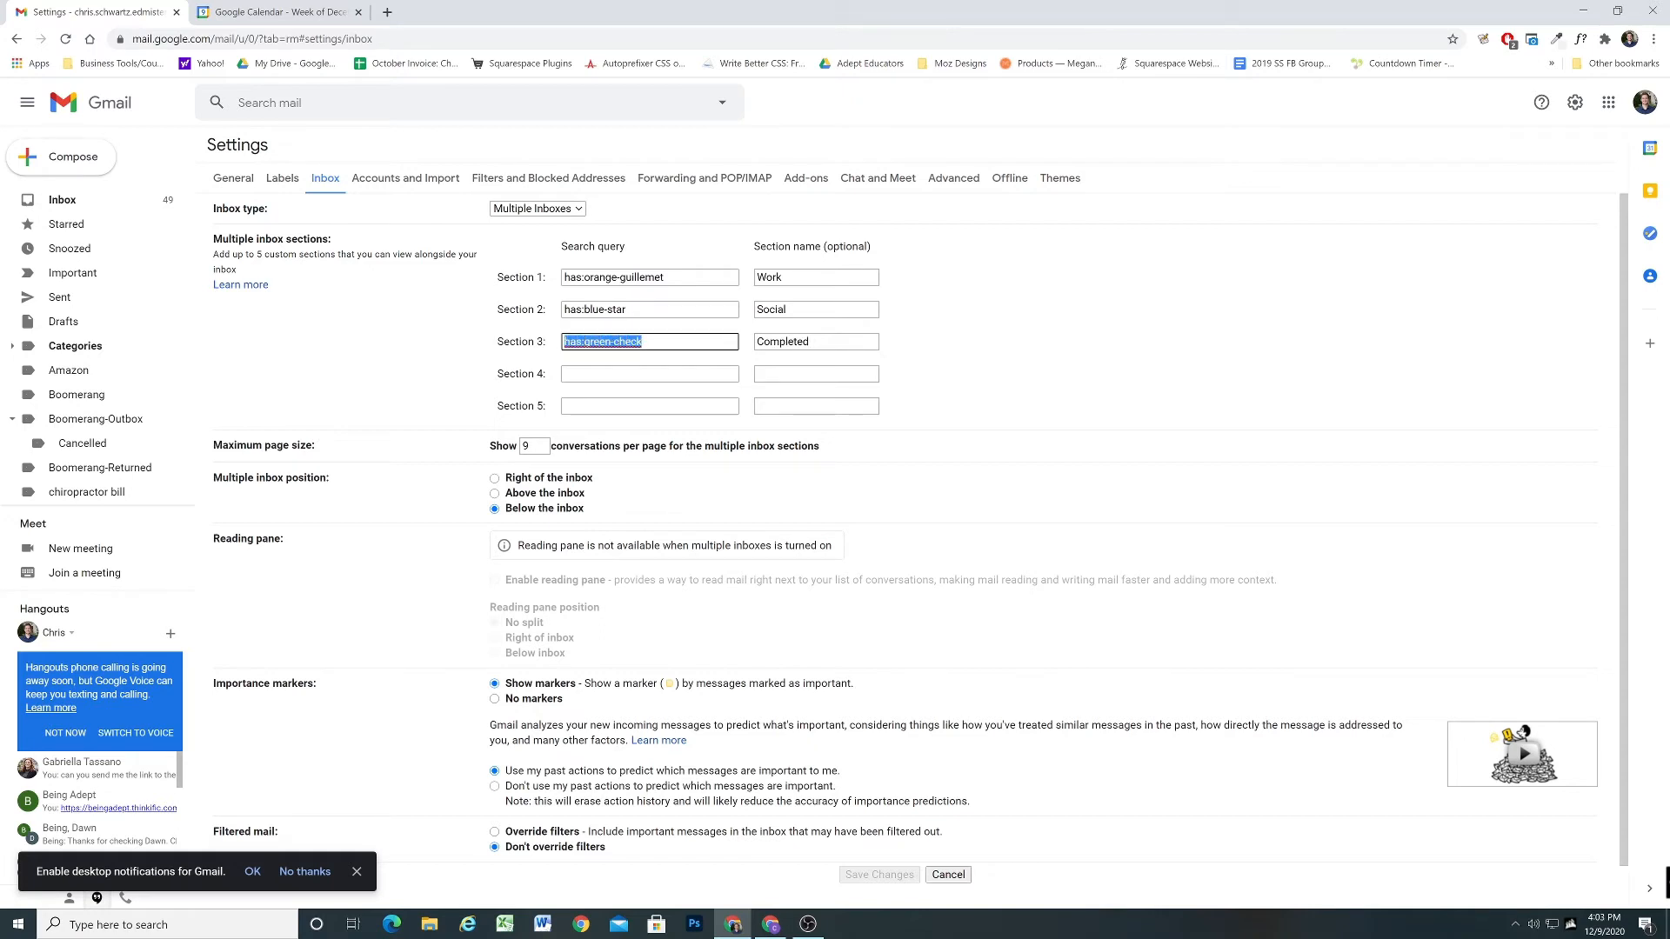
pyautogui.click(646, 342)
pyautogui.moveTo(644, 342); pyautogui.dragTo(551, 347)
pyautogui.click(645, 342)
pyautogui.click(418, 327)
# Step: Look up the search name of the blue information icon among the unused stars in the general settings
pyautogui.click(222, 185)
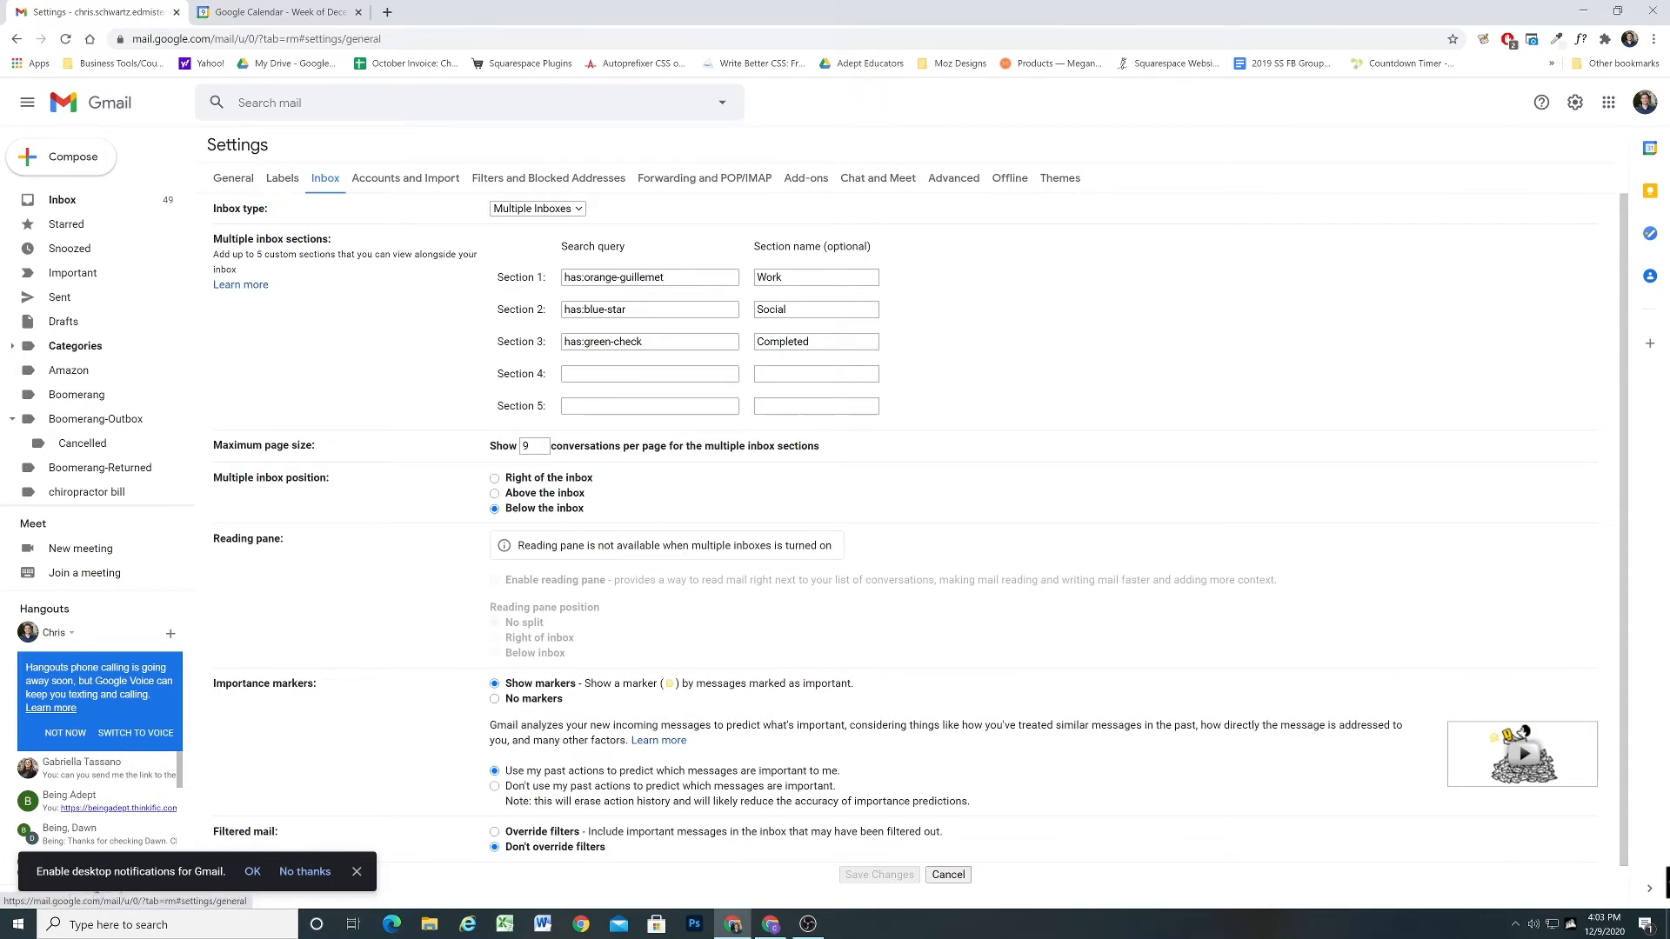
pyautogui.scroll(-15, 637, 537)
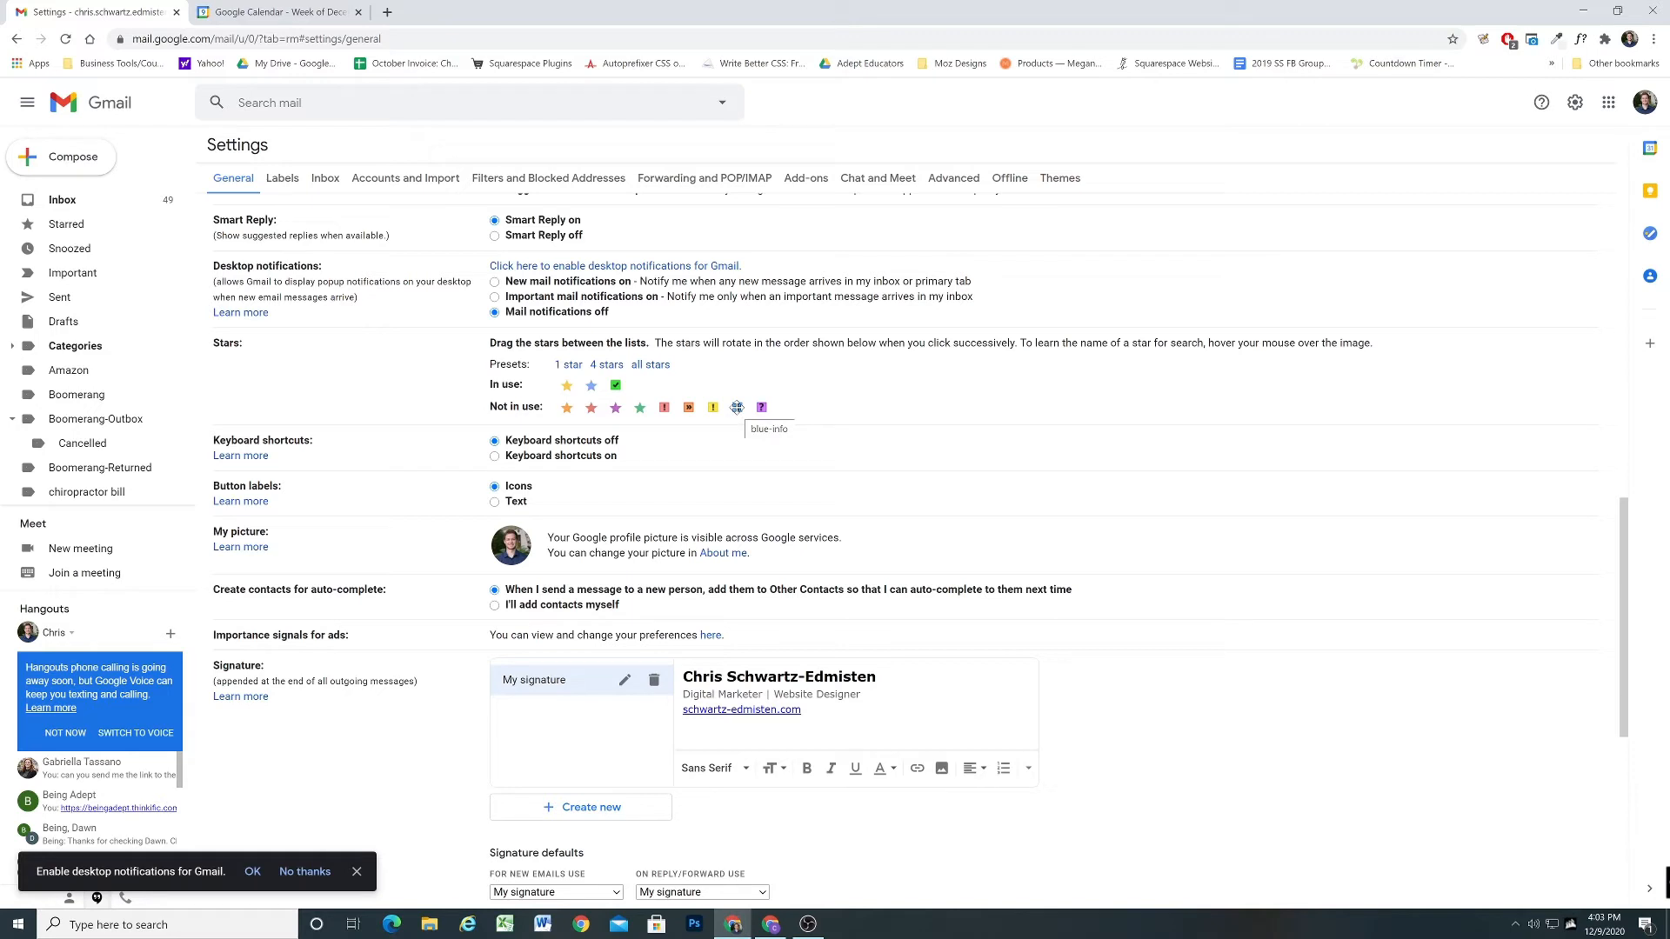
pyautogui.moveTo(736, 407)
pyautogui.mouseDown()
pyautogui.moveTo(634, 386)
pyautogui.moveTo(707, 409)
pyautogui.mouseUp()
pyautogui.scroll(15, 401, 265)
# Step: Define inbox Section 4 with the name Test and the search query has:blue-info
pyautogui.click(317, 178)
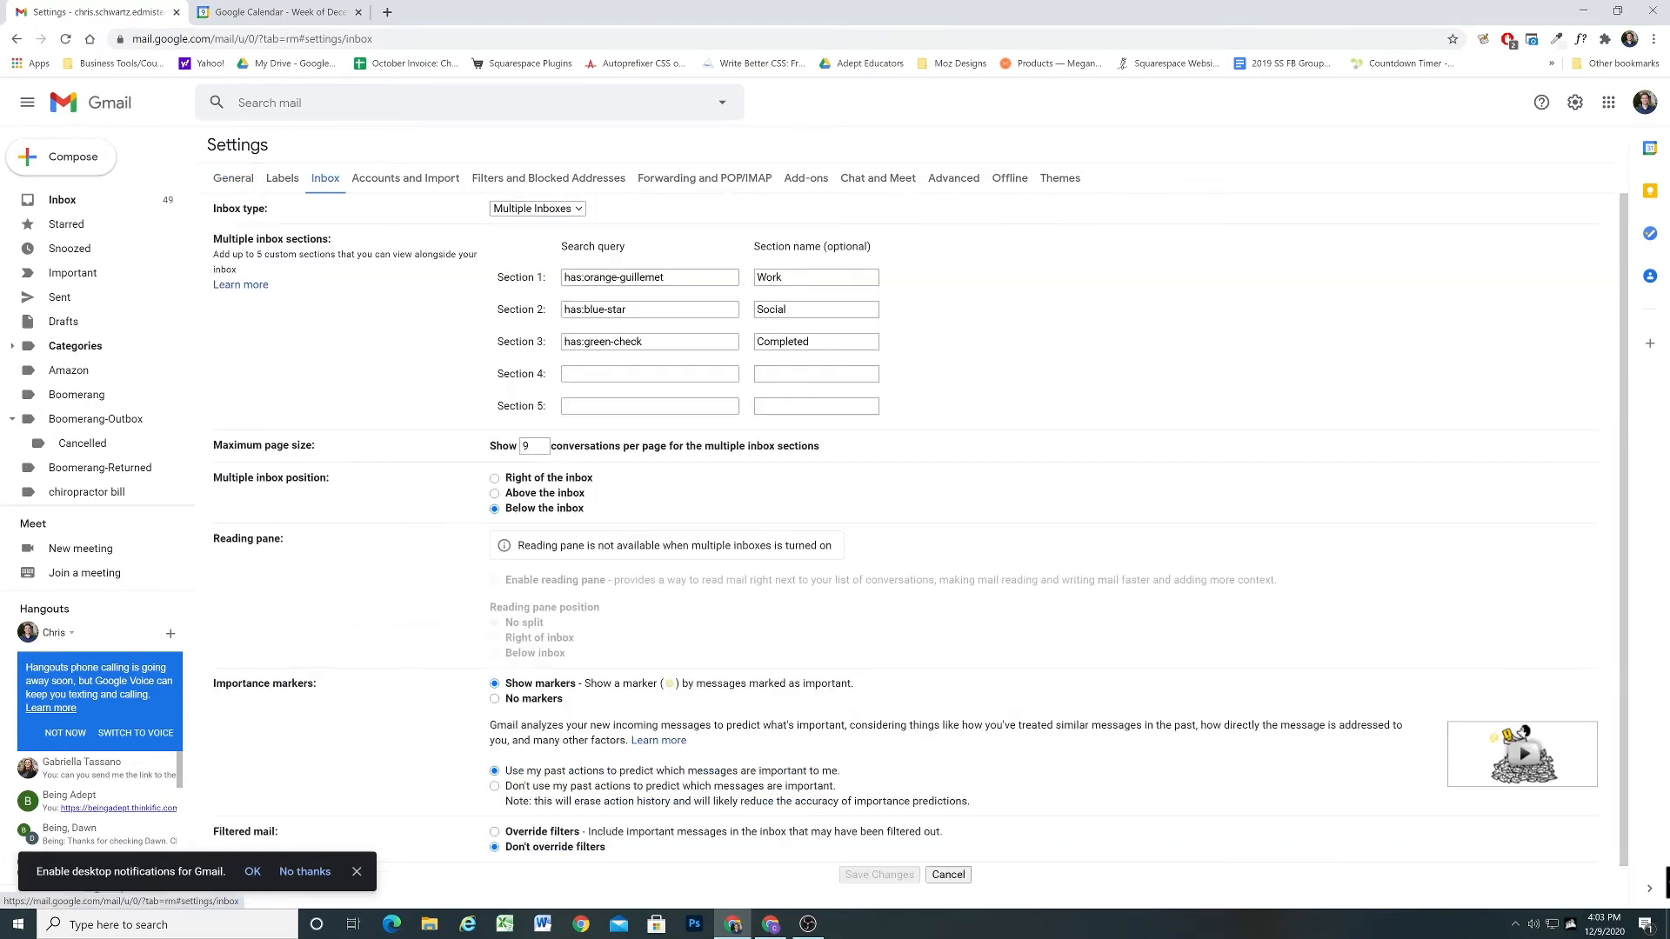
pyautogui.click(816, 374)
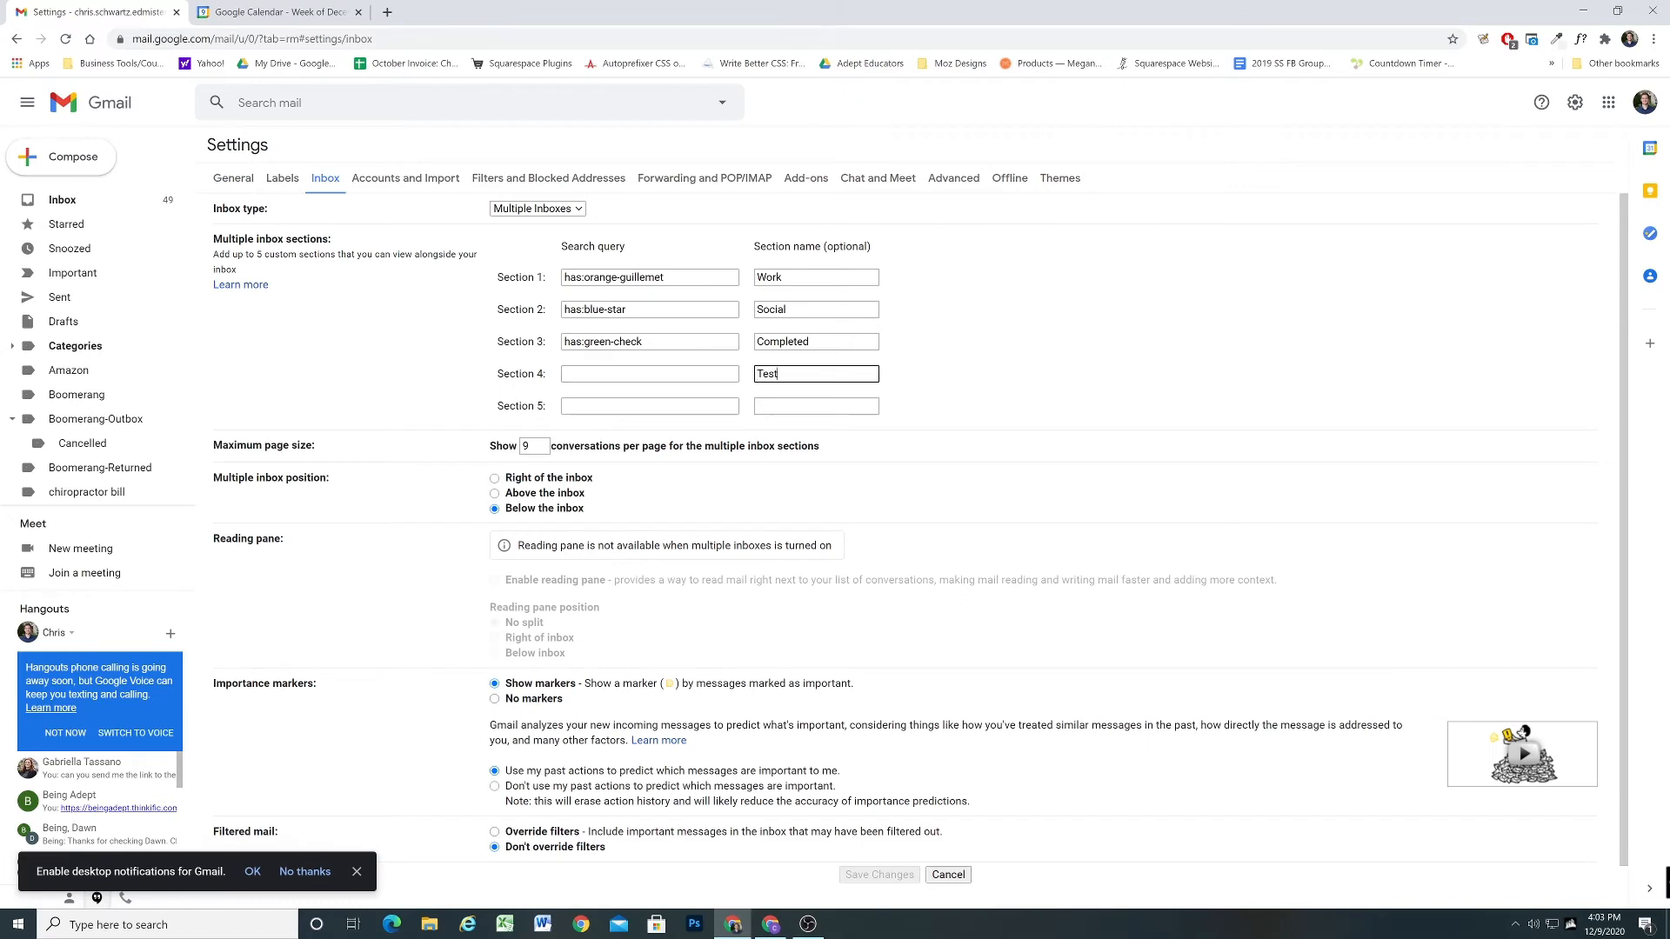
pyautogui.click(650, 374)
pyautogui.write('has:blue-info')
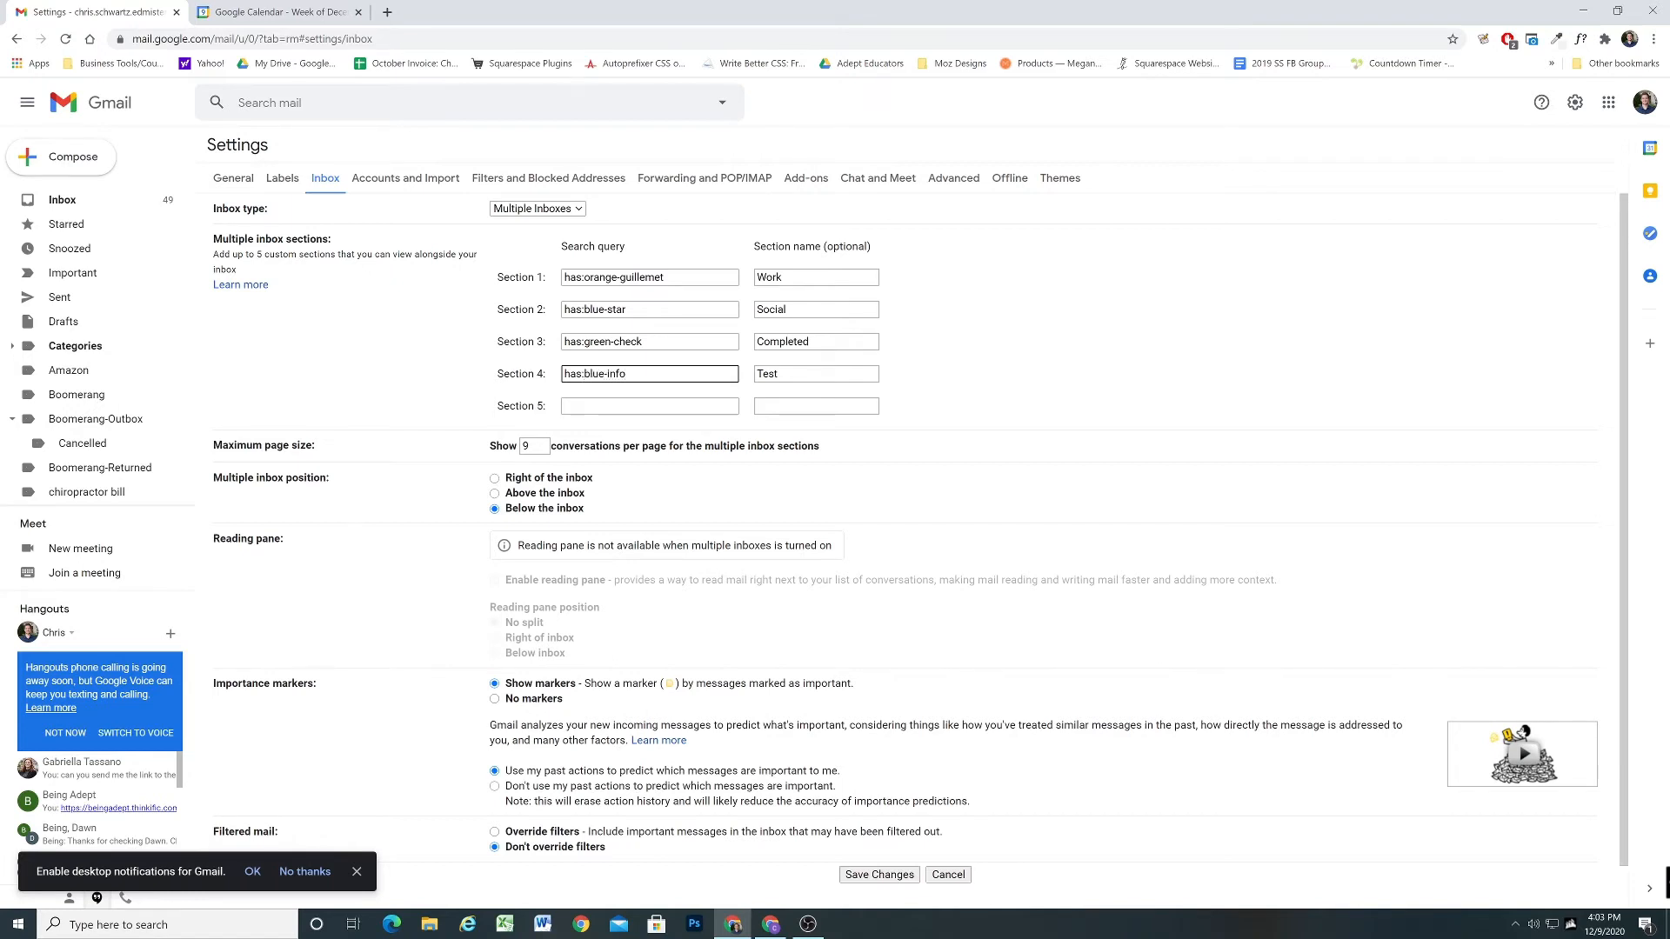
# Step: Add the blue-info icon to the stars in use after the green check and save the settings
pyautogui.click(233, 177)
pyautogui.scroll(-15, 769, 402)
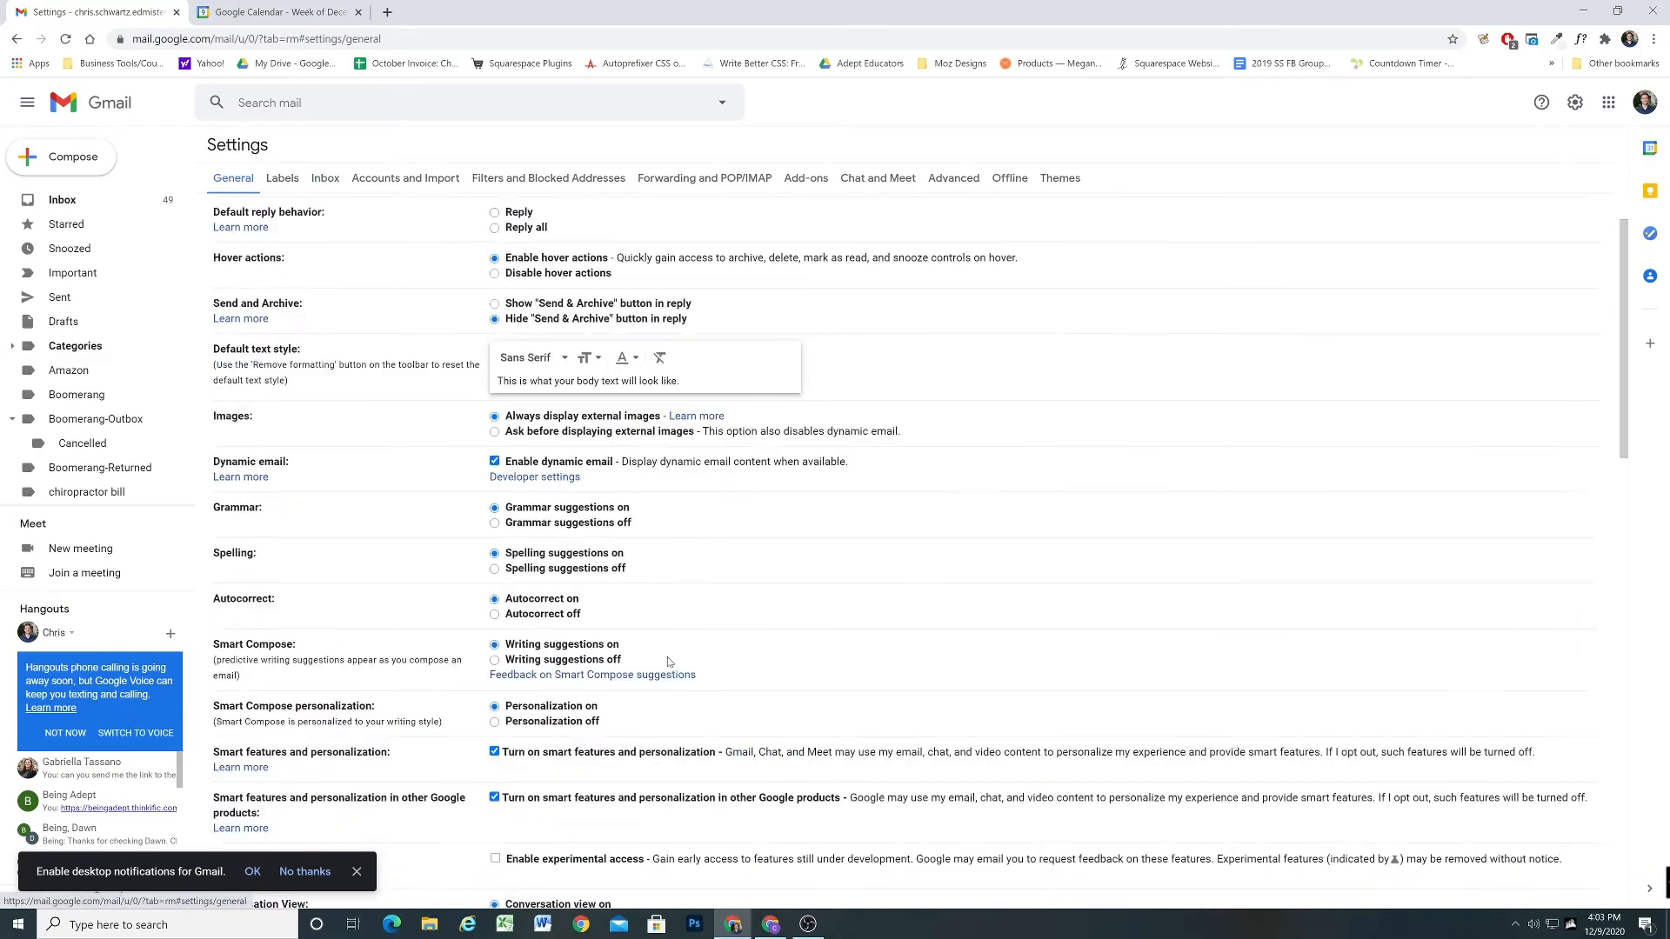
pyautogui.moveTo(737, 407); pyautogui.dragTo(639, 384)
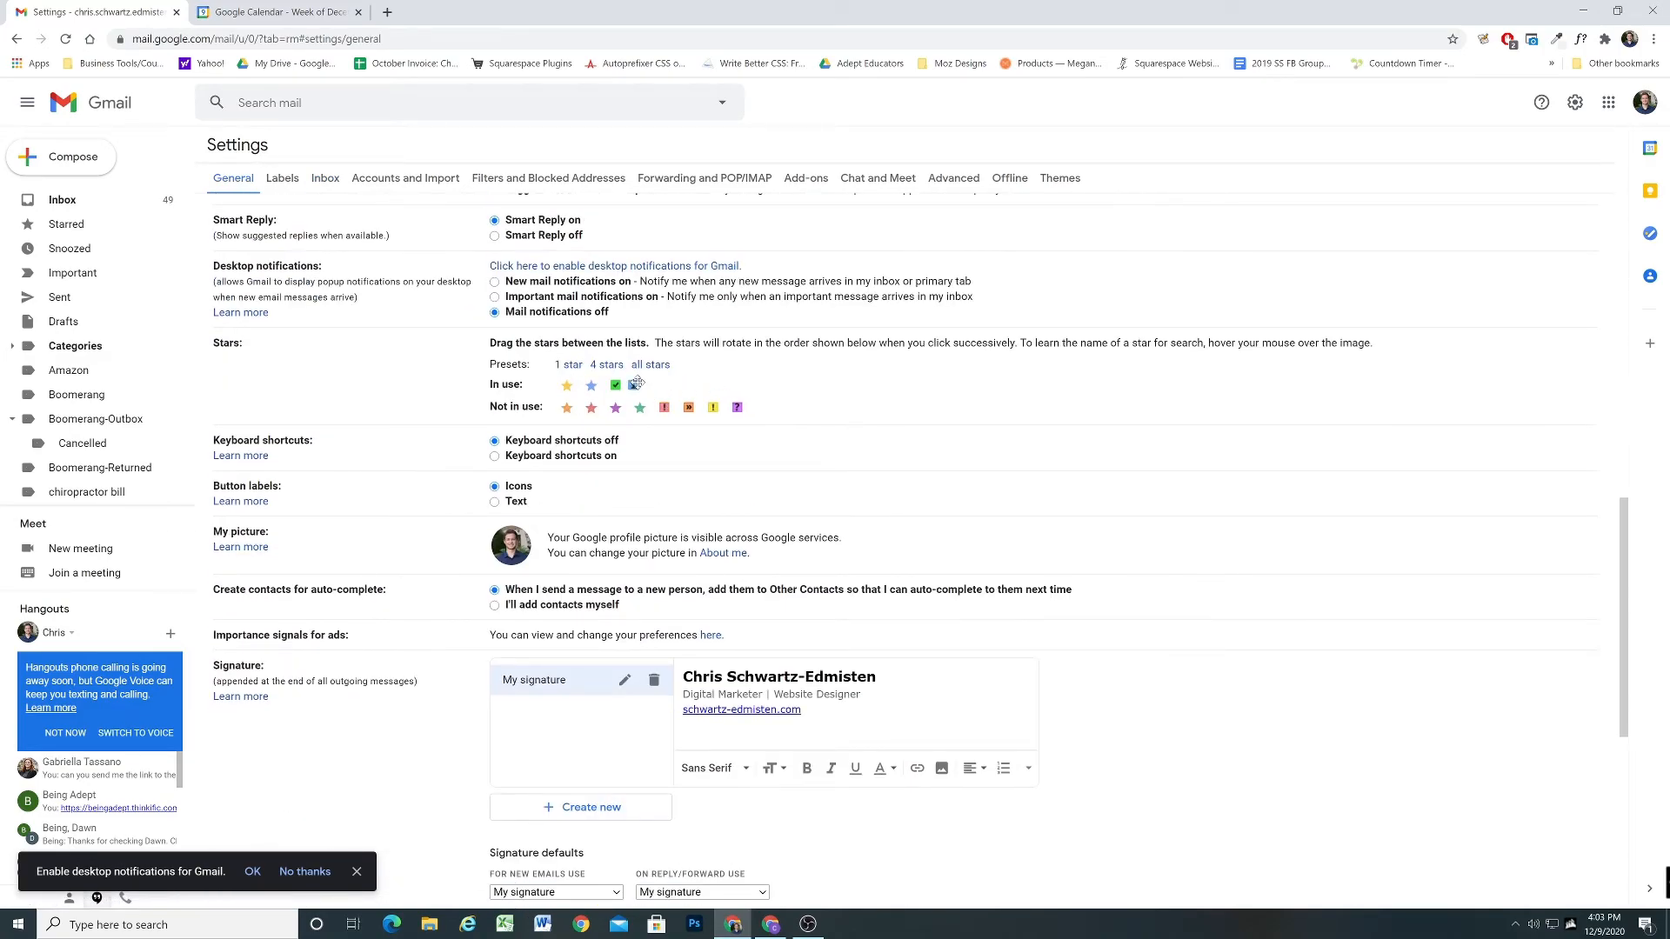
pyautogui.scroll(4, 949, 435)
pyautogui.scroll(-10, 922, 626)
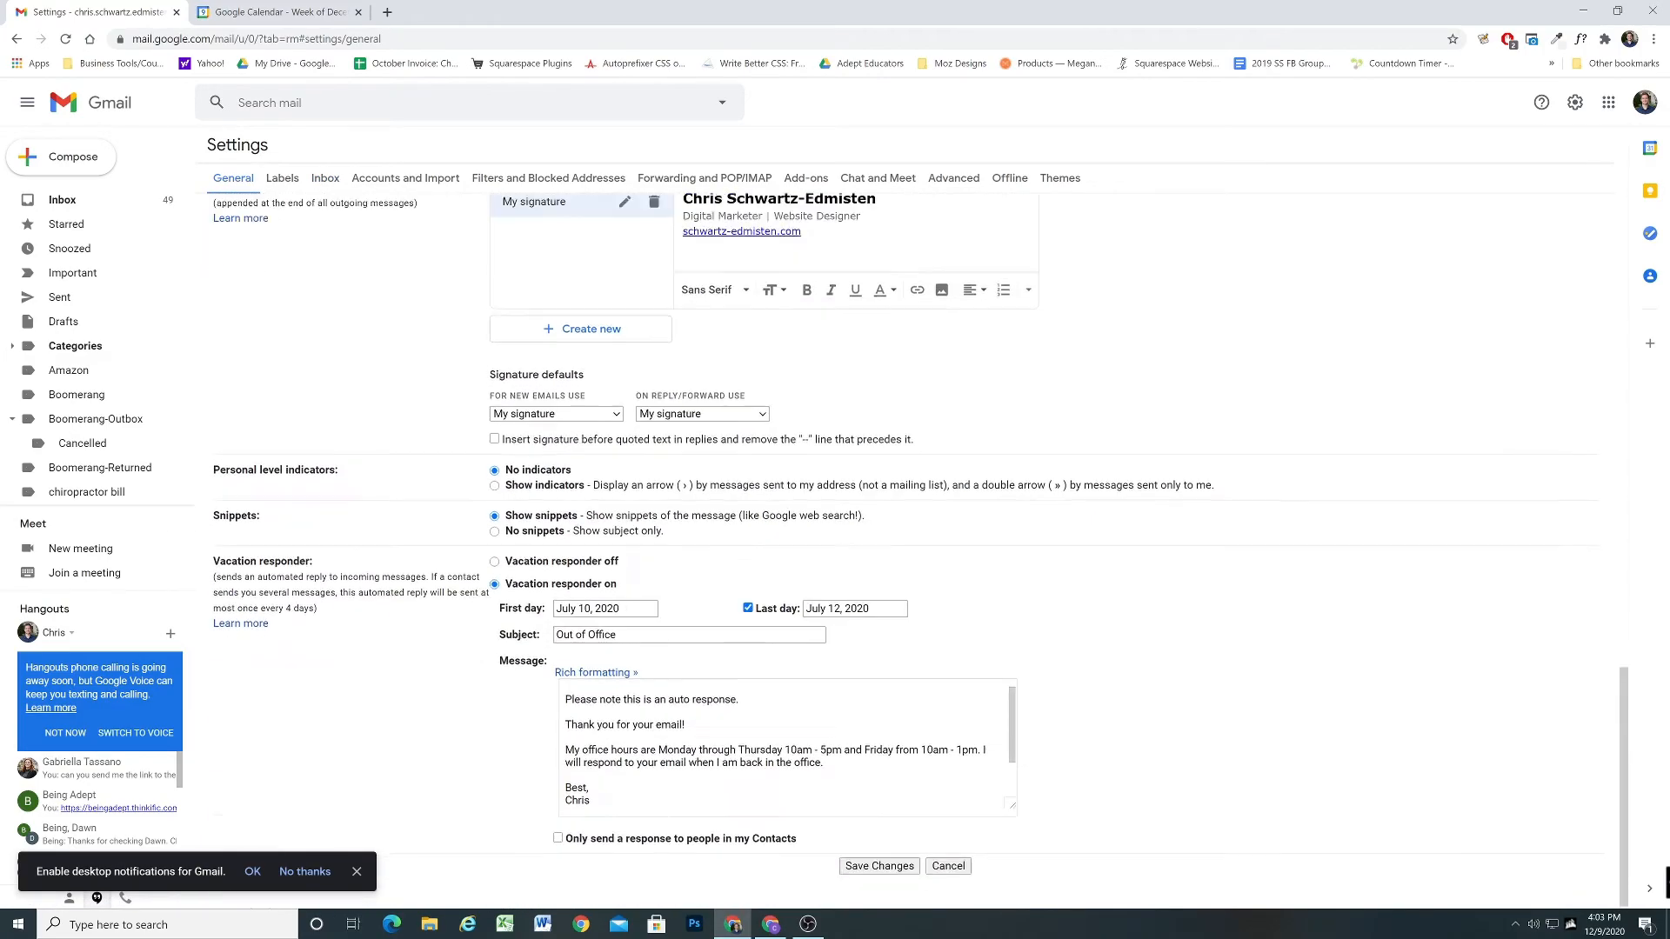
pyautogui.click(880, 828)
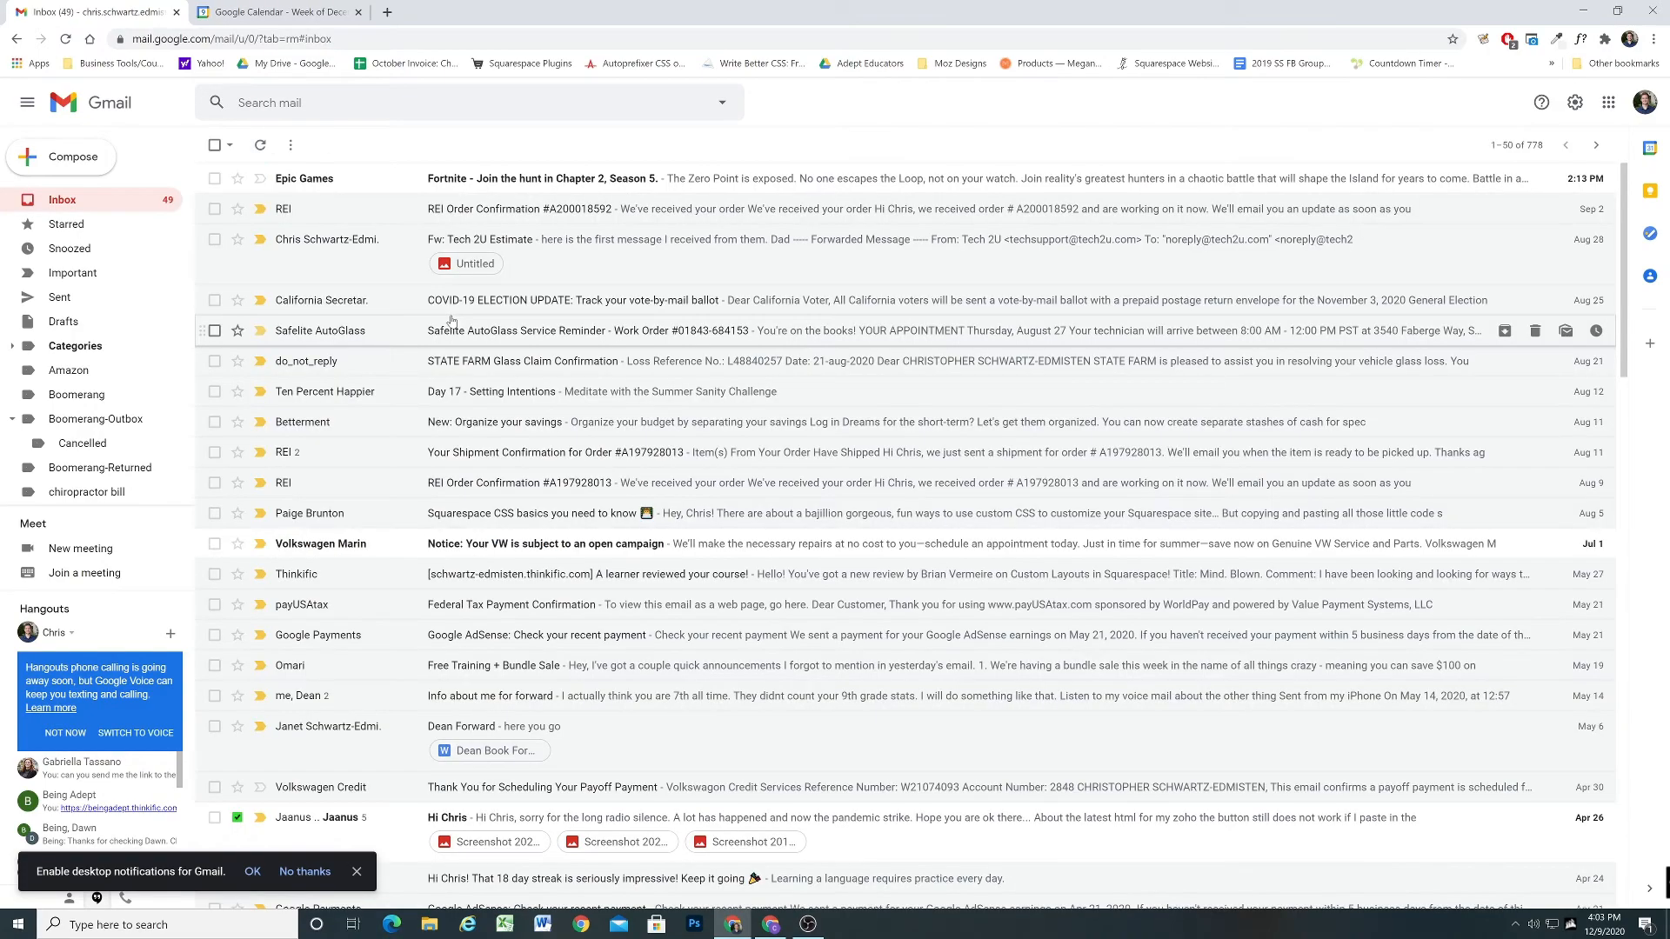
# Step: Mark the Epic Games Fortnite email with the blue-info icon and archive it
pyautogui.scroll(-12, 531, 265)
pyautogui.scroll(-10, 537, 267)
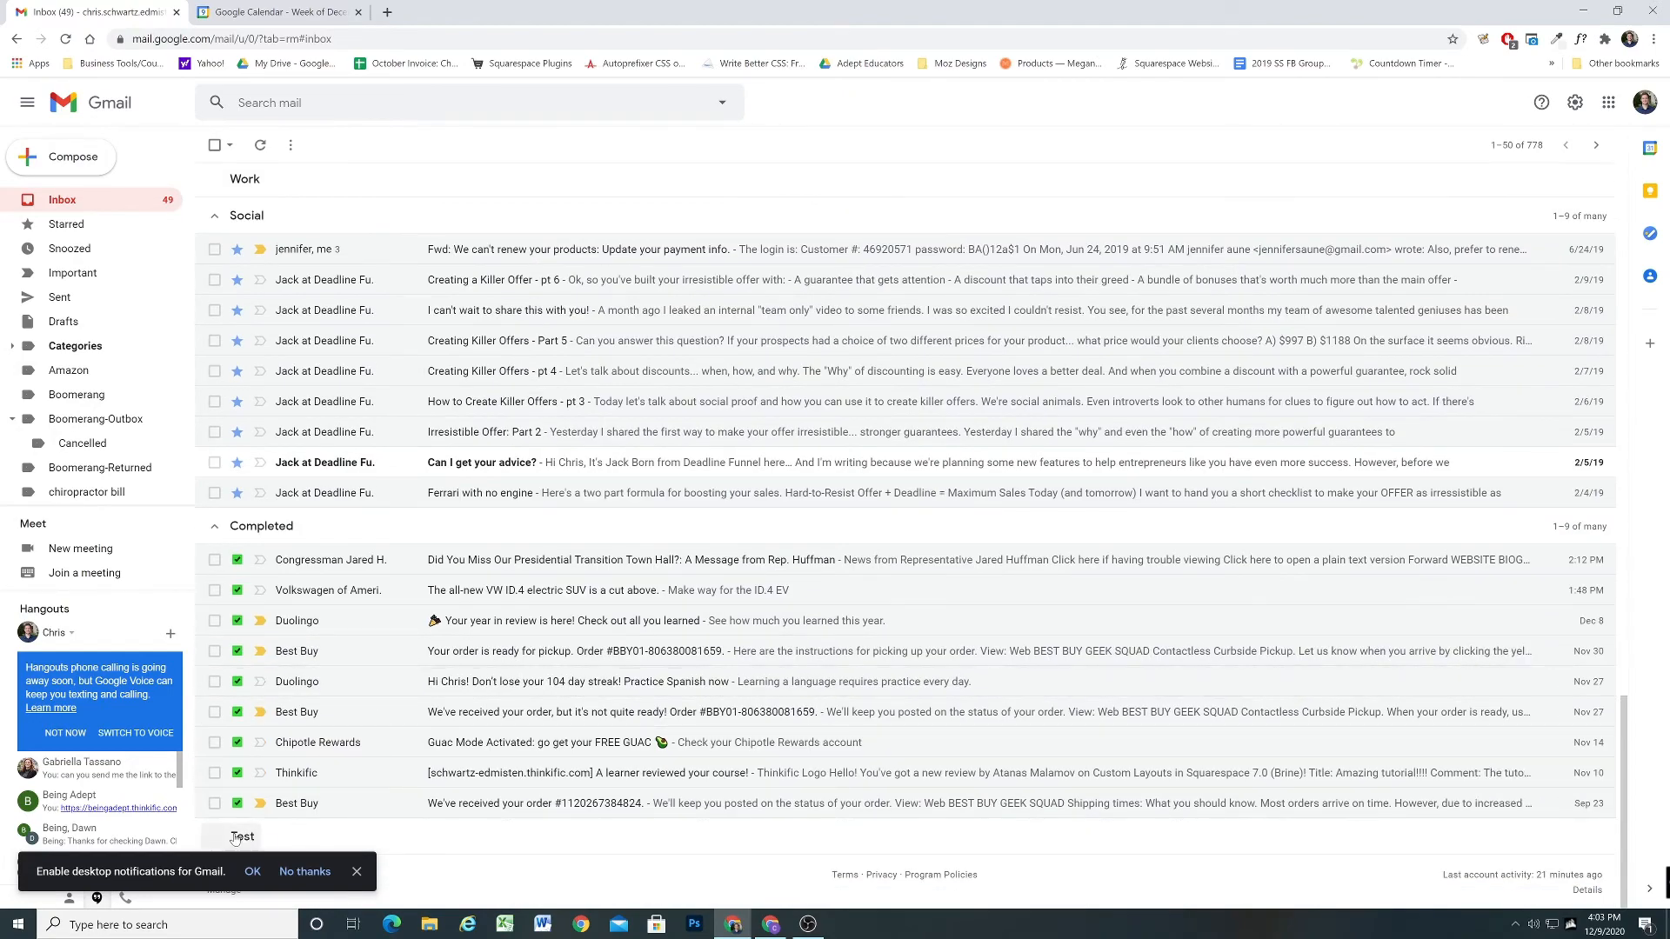
pyautogui.scroll(15, 287, 522)
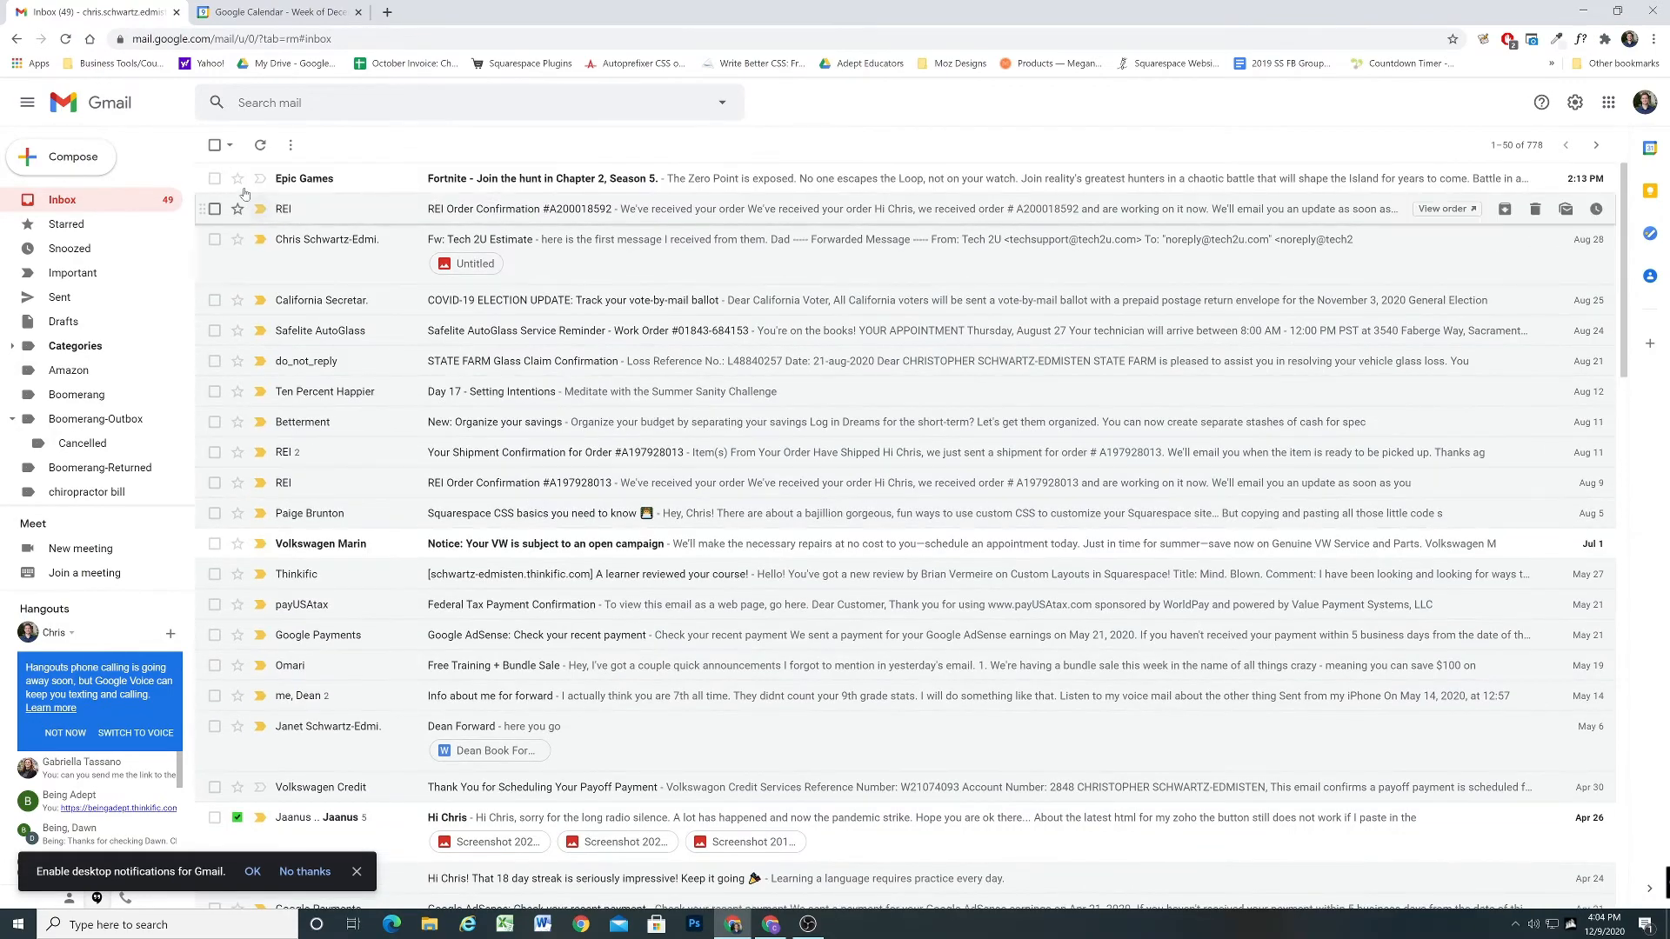
pyautogui.click(237, 179)
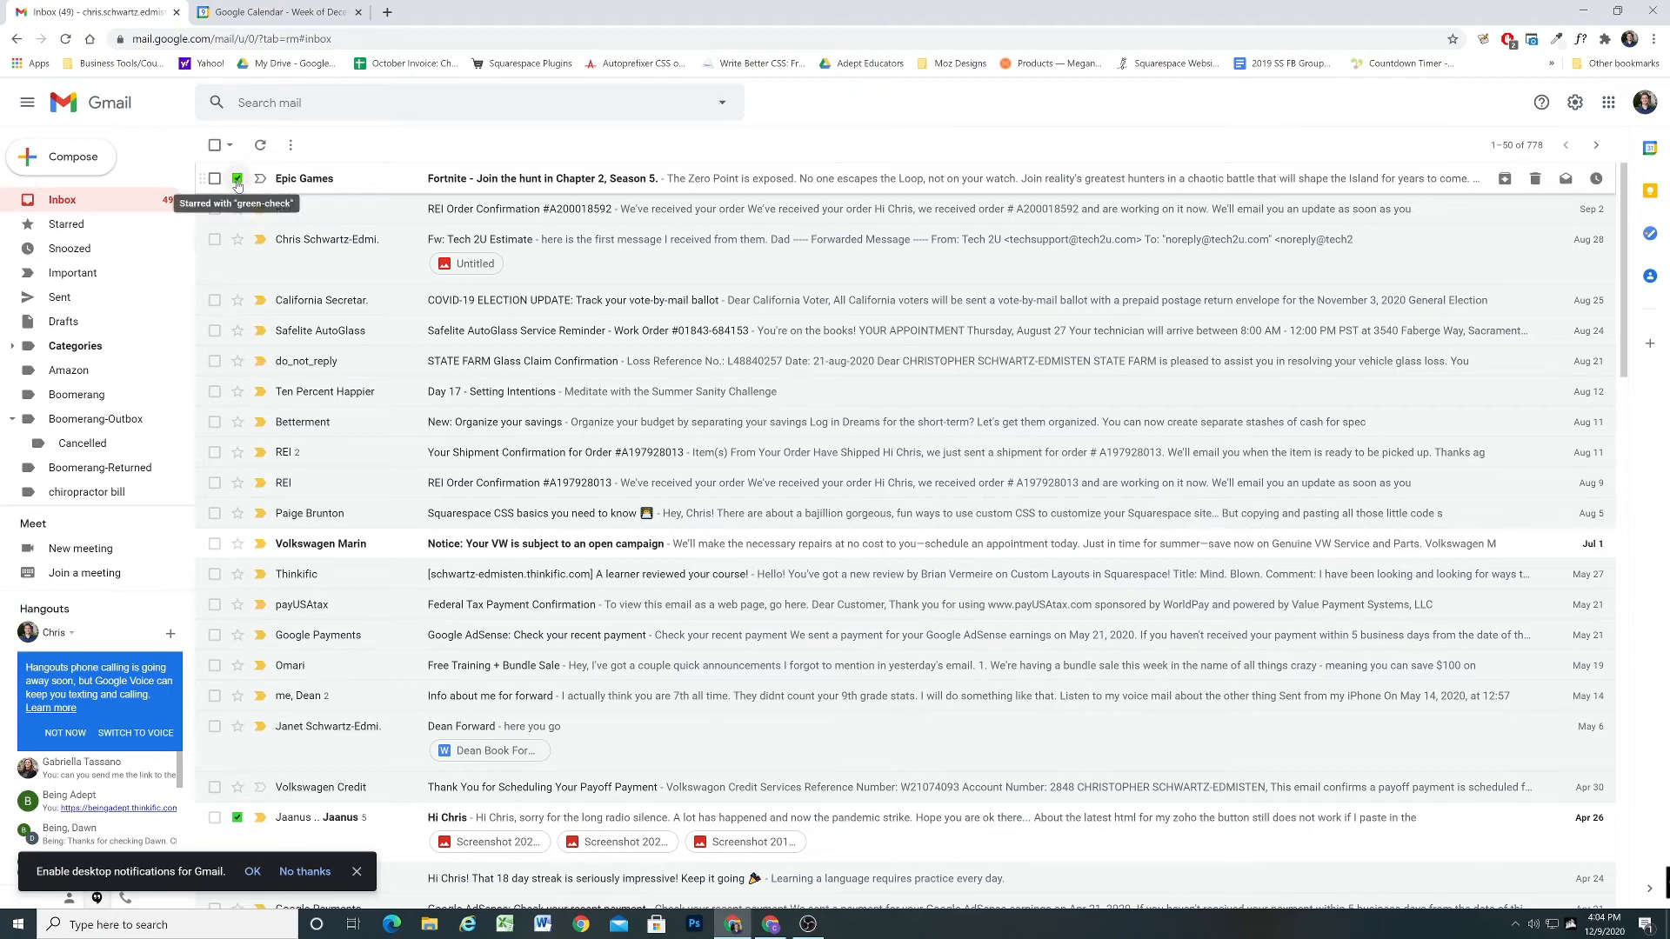
pyautogui.click(236, 179)
pyautogui.click(237, 179)
pyautogui.click(238, 180)
pyautogui.click(215, 179)
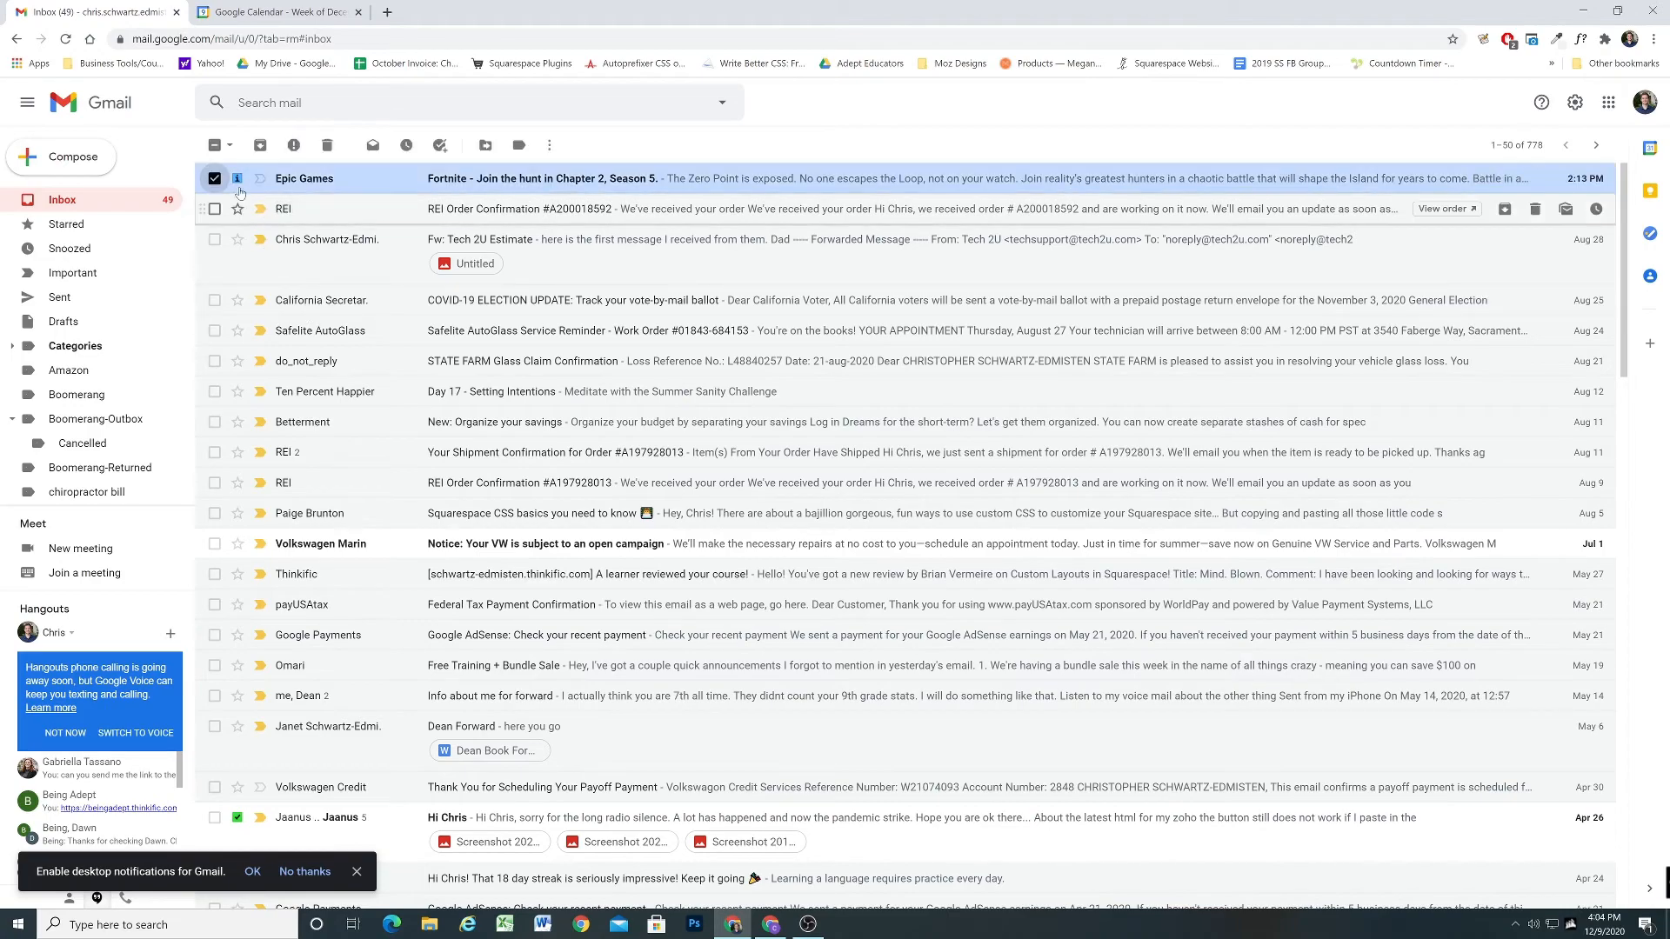
pyautogui.click(259, 144)
# Step: Refresh the inbox and check the Test section for the archived Epic Games email
pyautogui.scroll(-10, 560, 343)
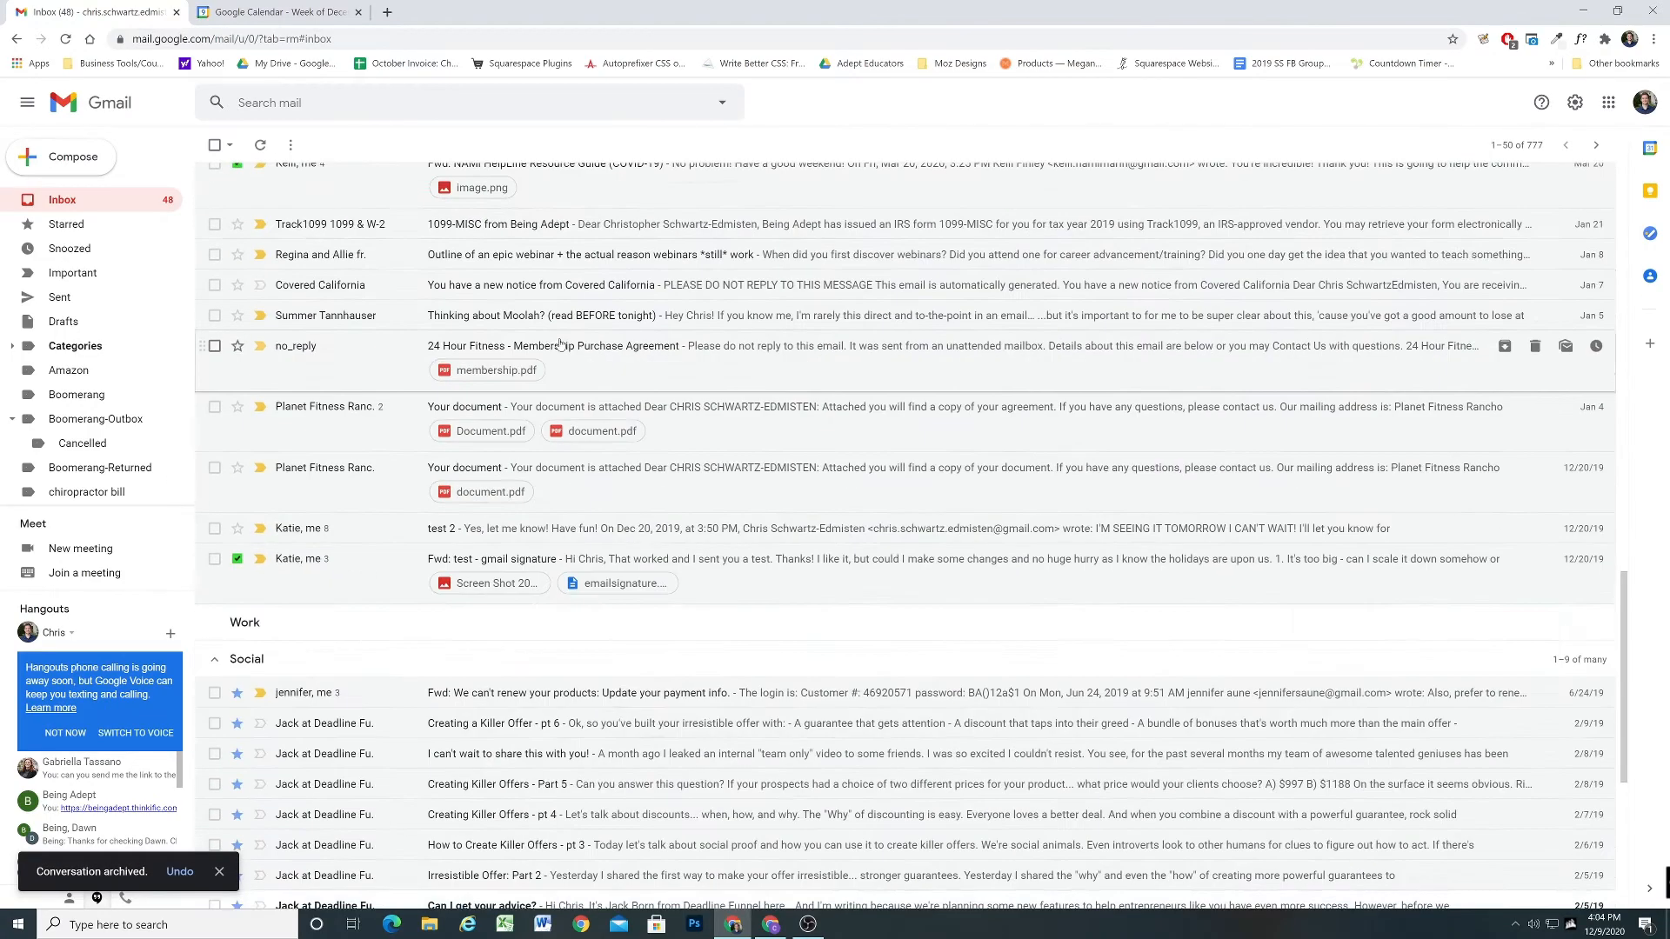
pyautogui.scroll(-5, 561, 344)
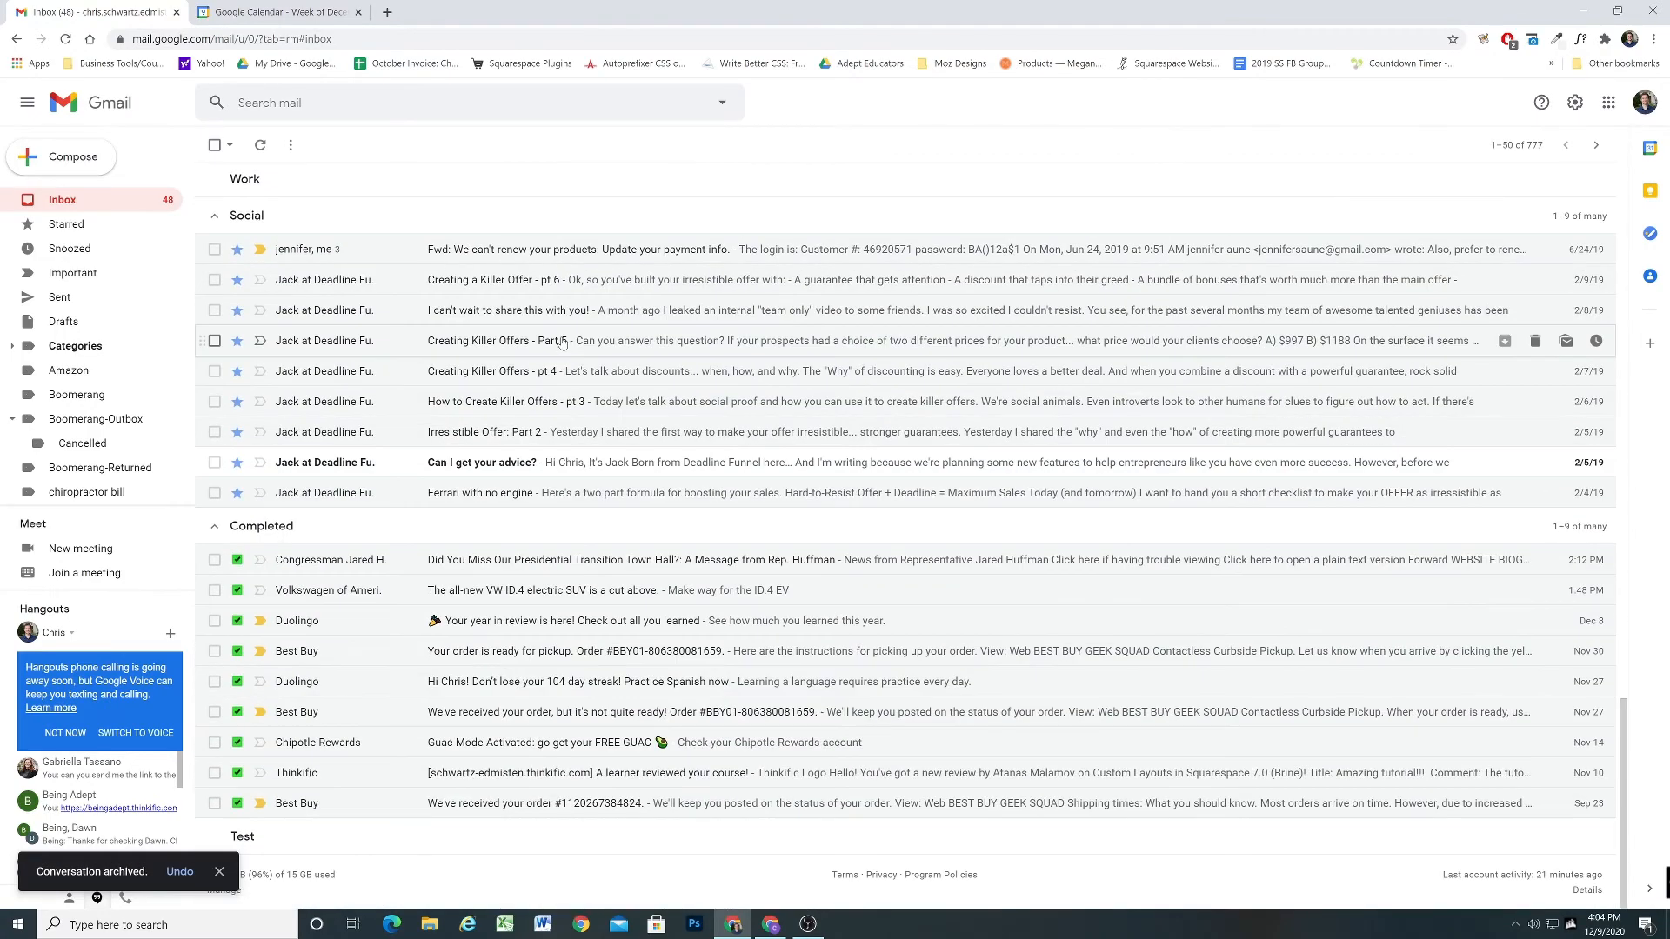
pyautogui.click(261, 145)
pyautogui.scroll(-1, 556, 829)
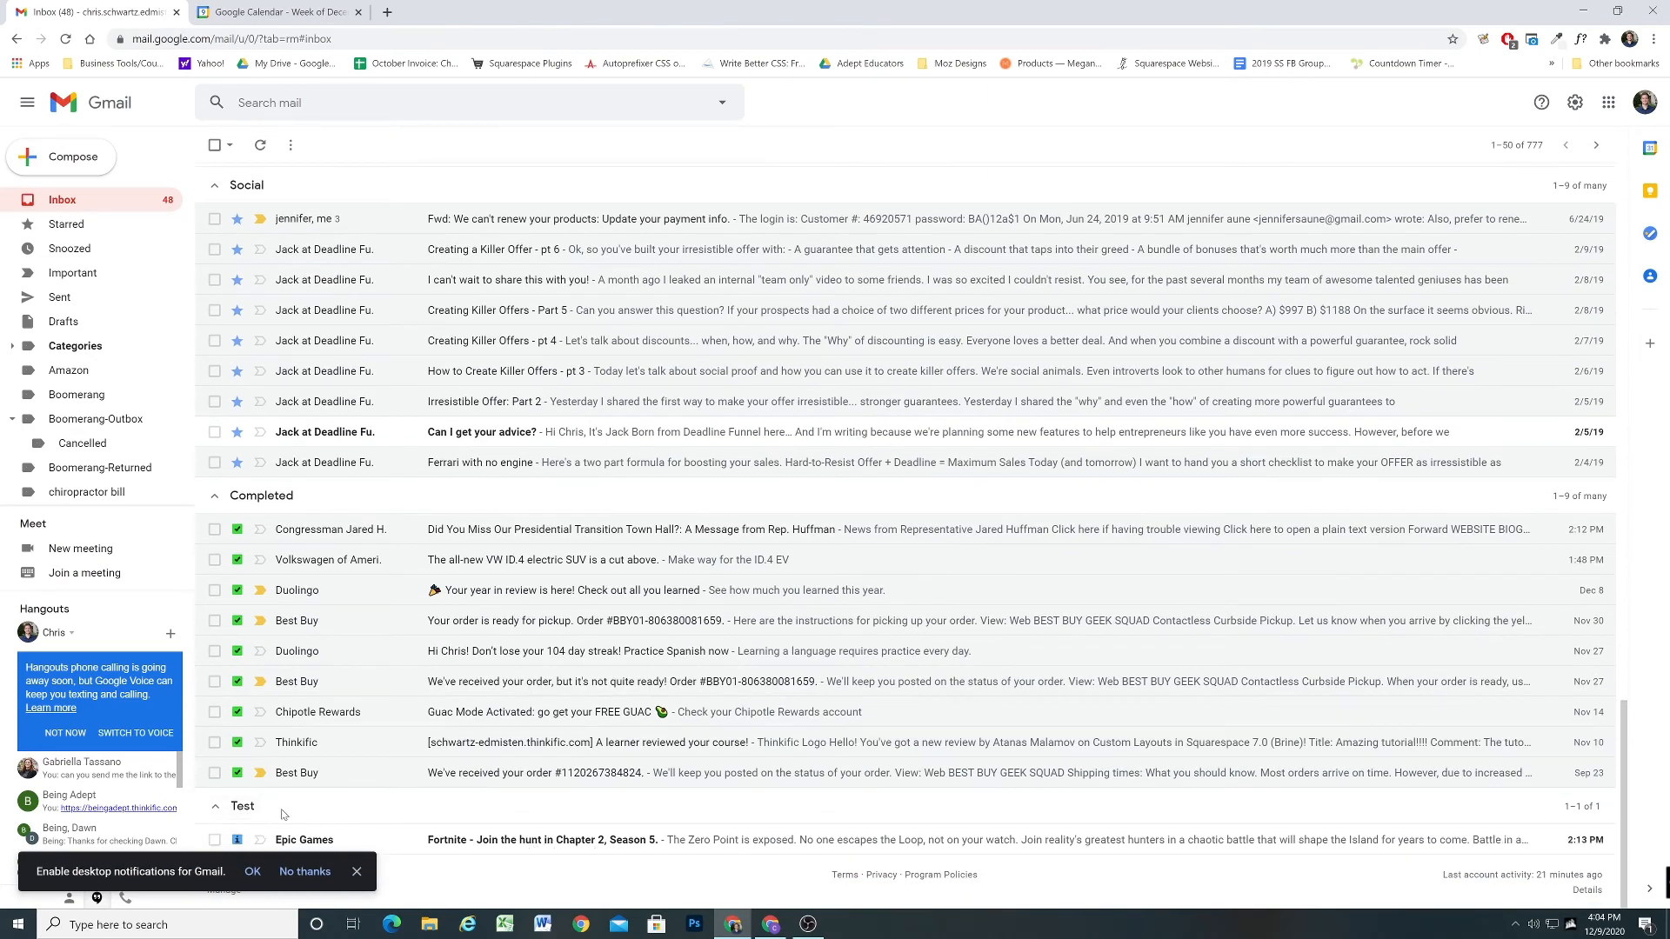
pyautogui.scroll(20, 453, 787)
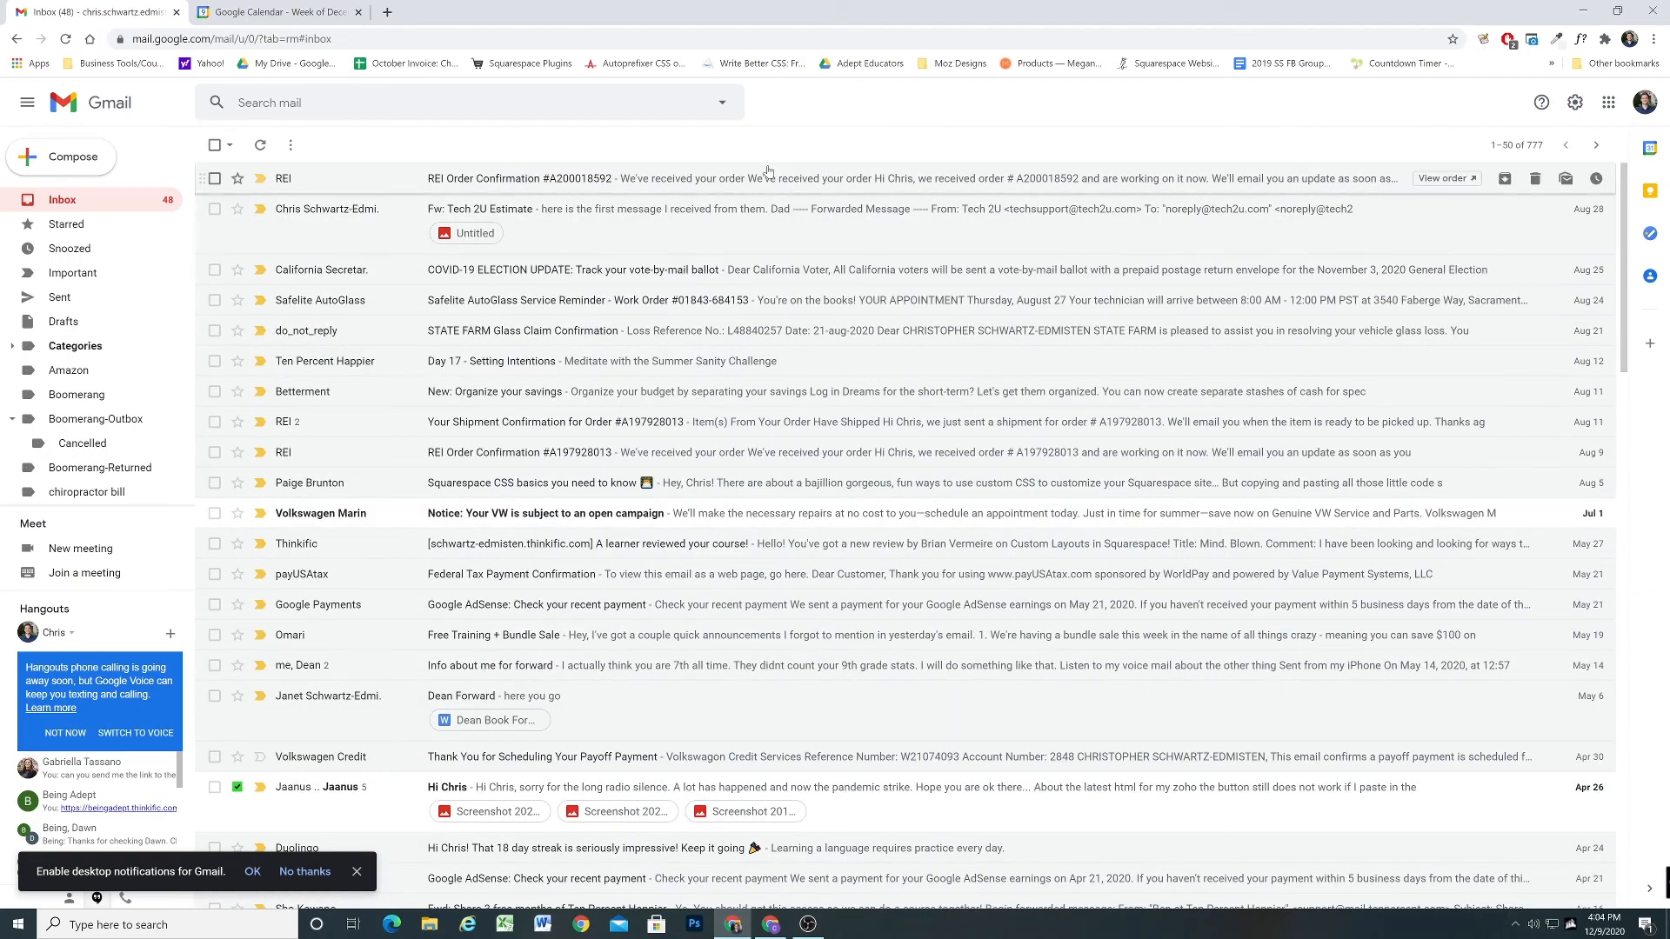
# Step: Mark the Sep 2 REI order confirmation email as unread and deselect it
pyautogui.scroll(-5, 870, 174)
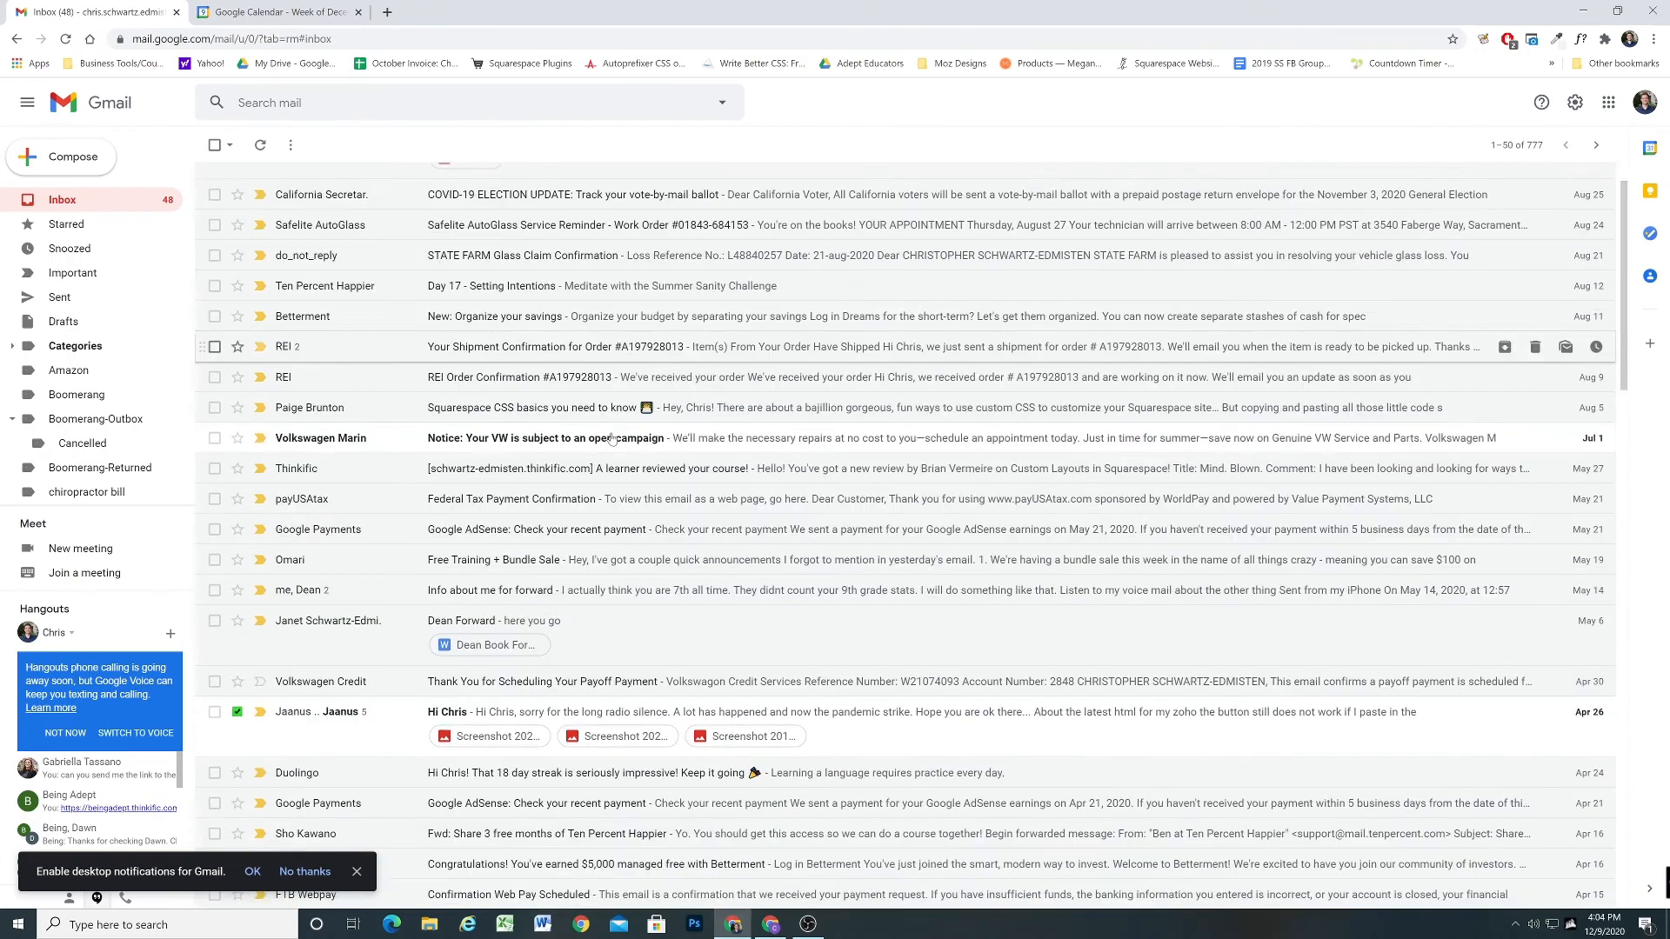
pyautogui.scroll(5, 913, 174)
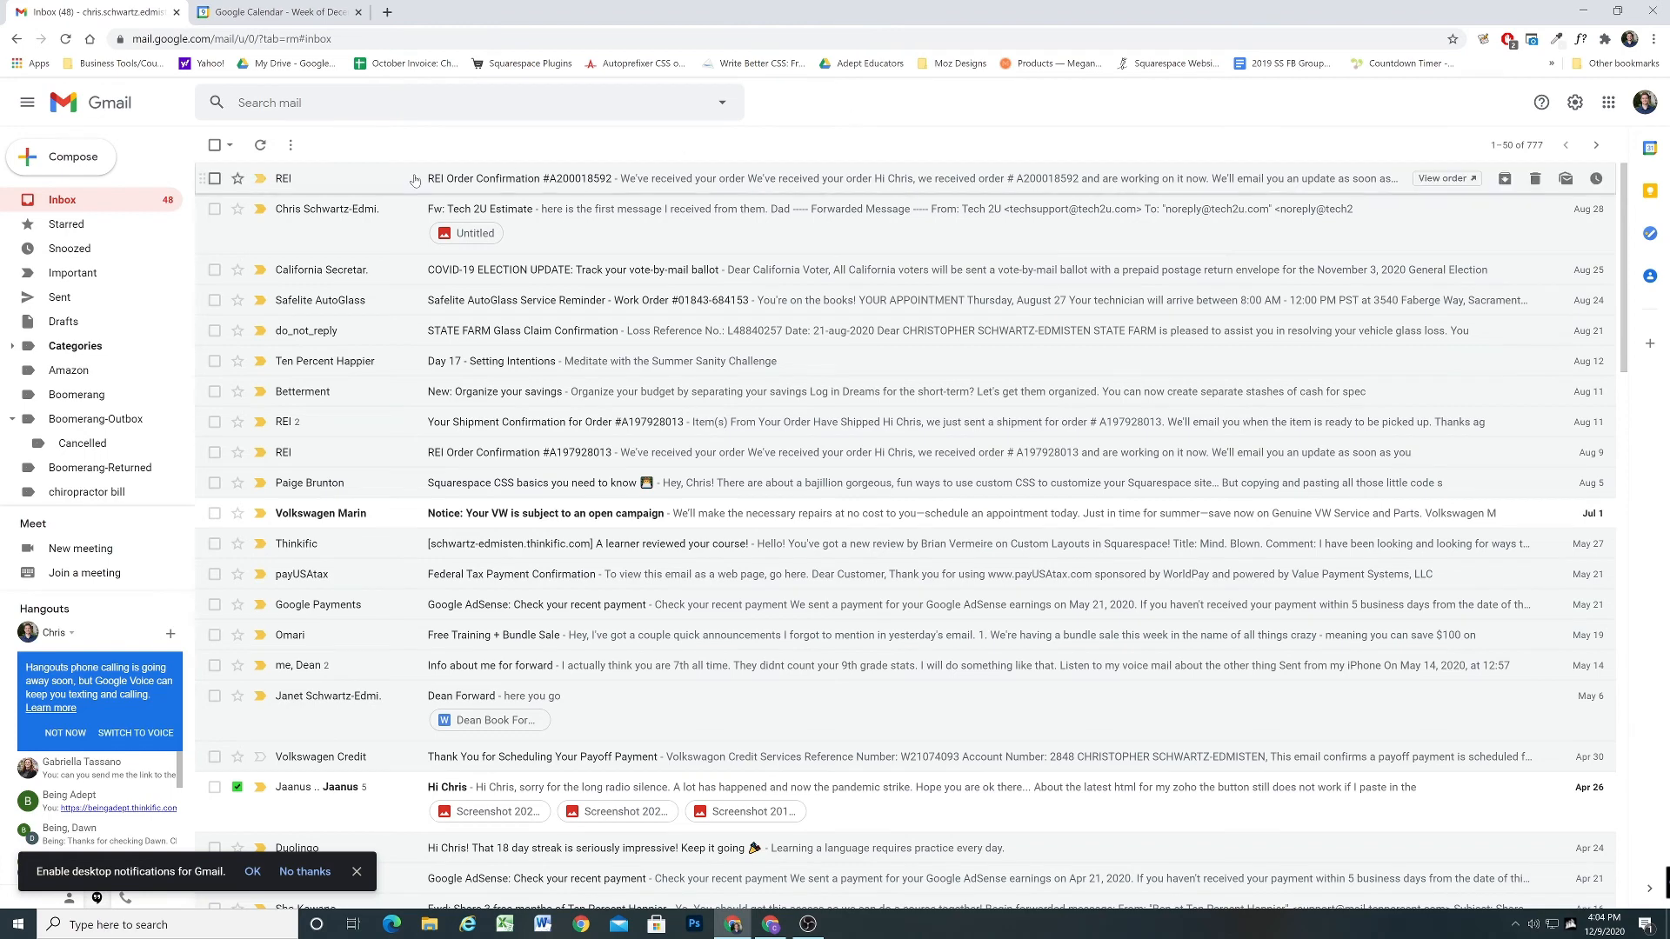
pyautogui.rightClick(729, 179)
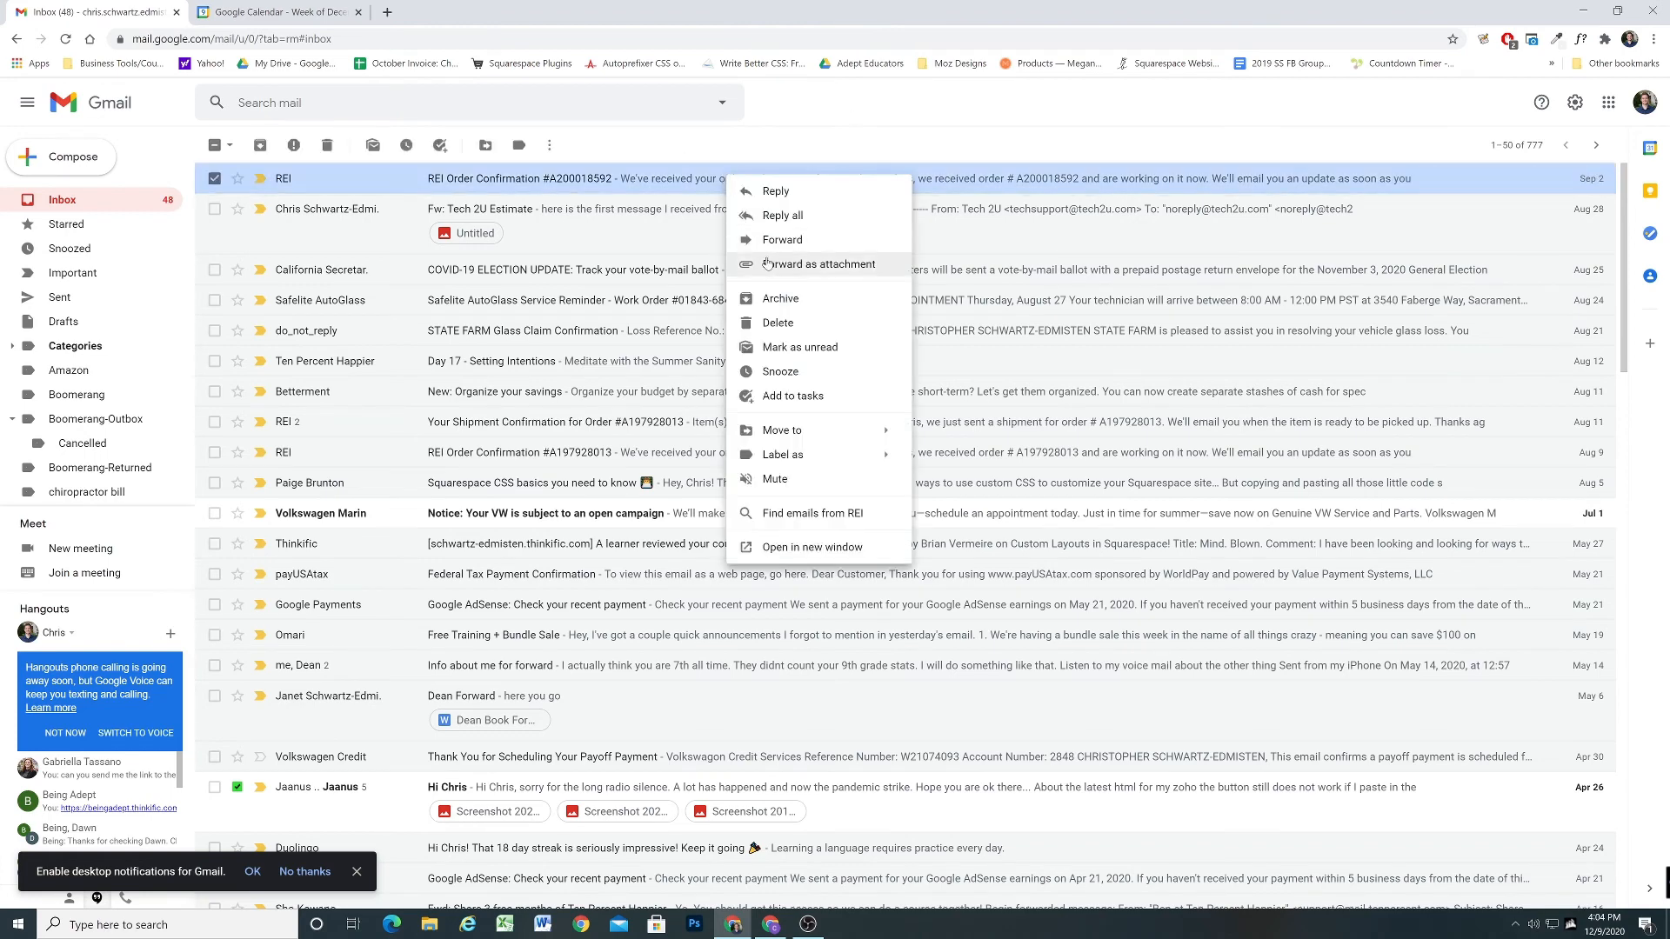
pyautogui.click(787, 350)
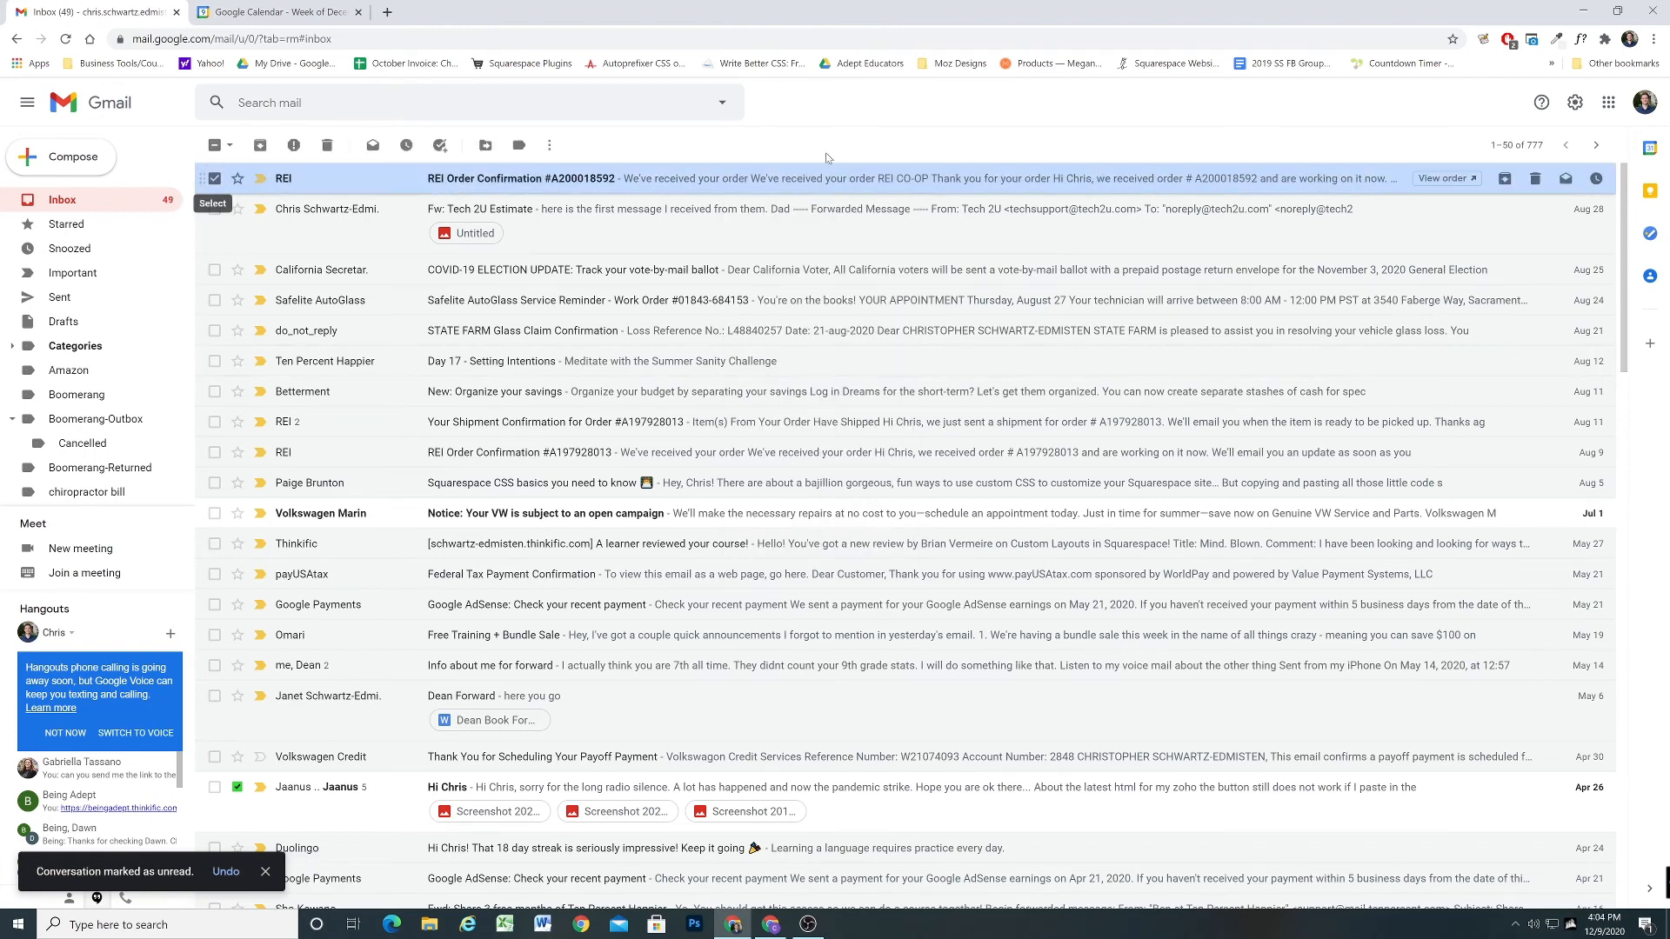
pyautogui.click(214, 178)
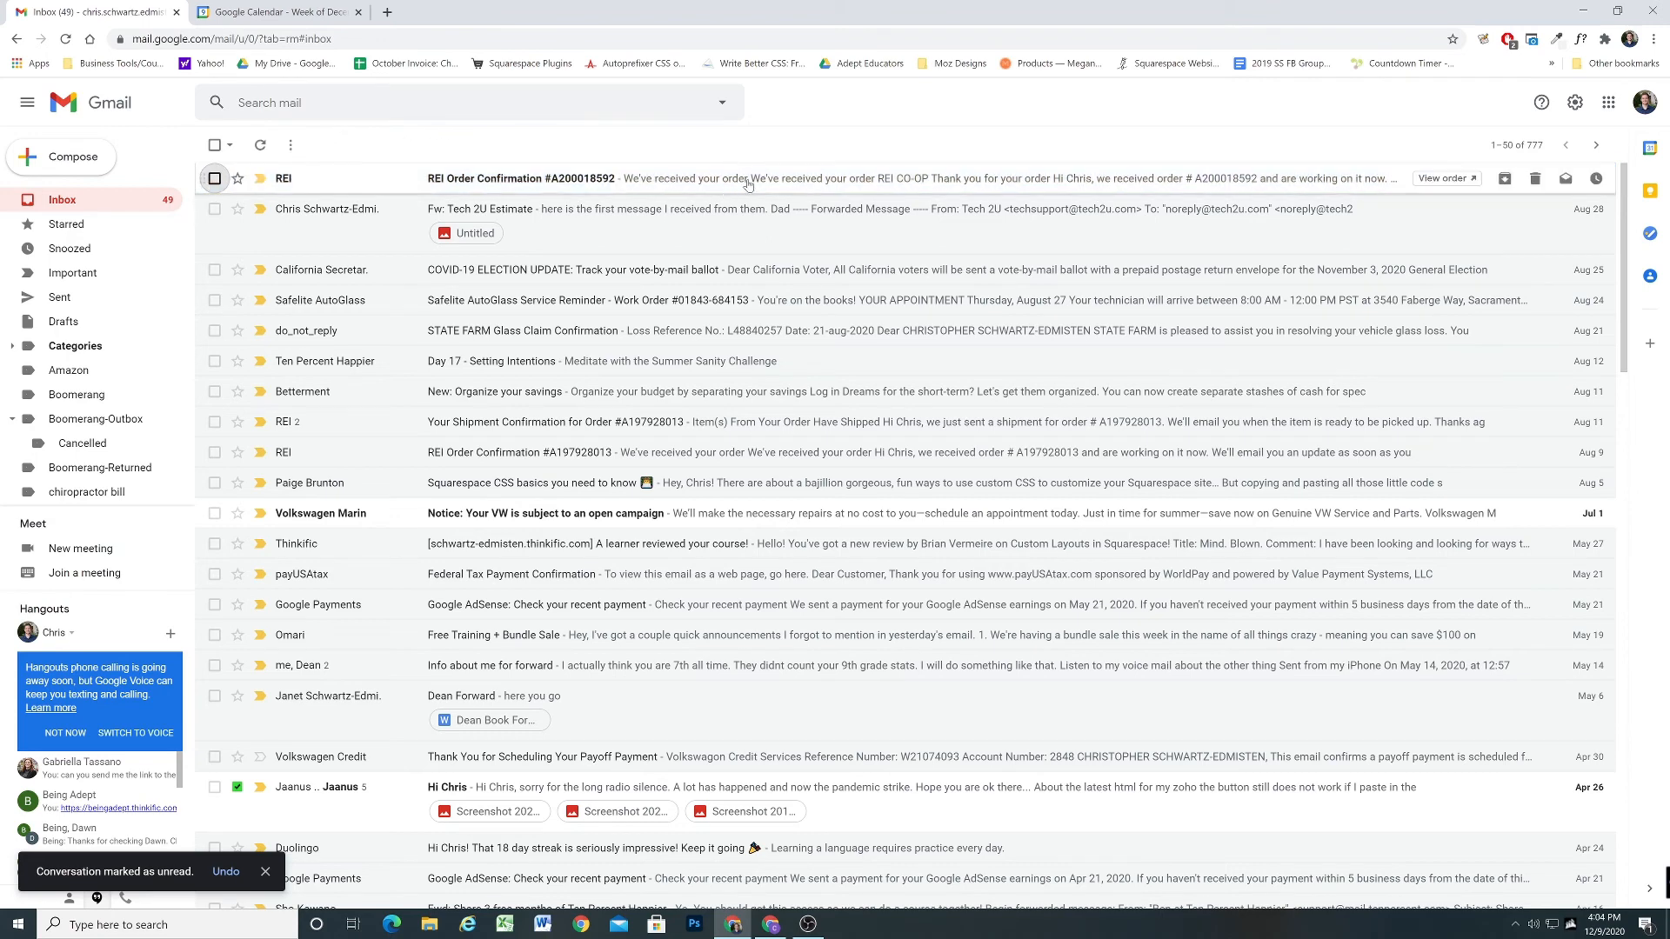
# Step: Mark the Sep 2 REI order confirmation email with a green check and leave it unselected
pyautogui.click(229, 180)
pyautogui.click(228, 180)
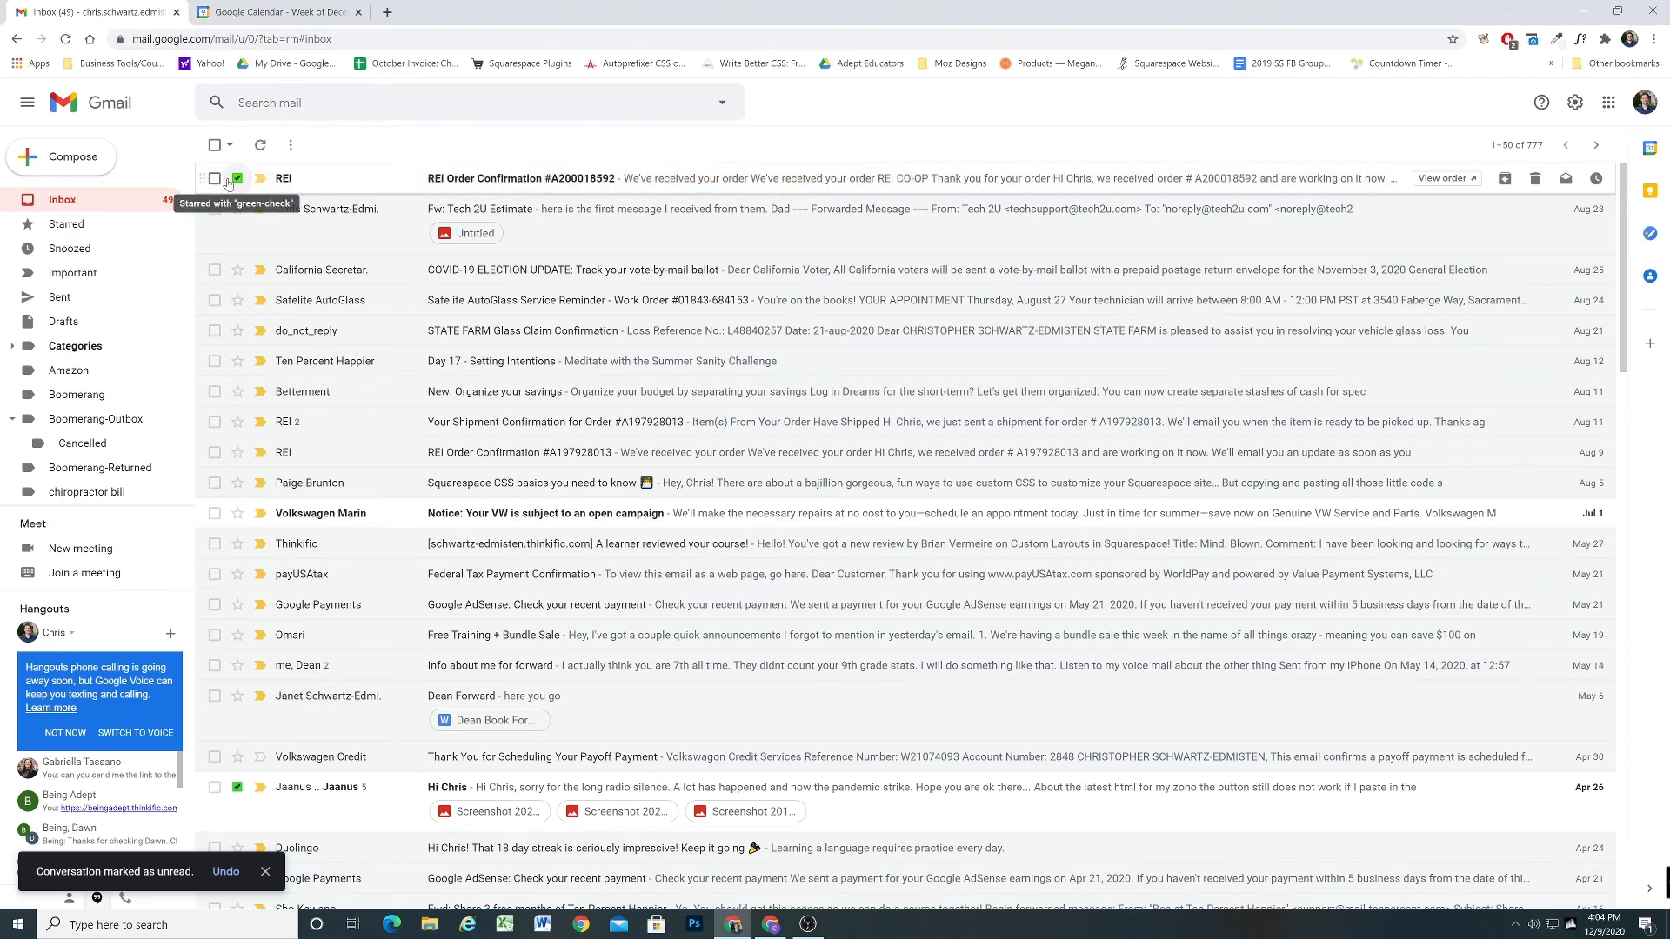
pyautogui.click(214, 178)
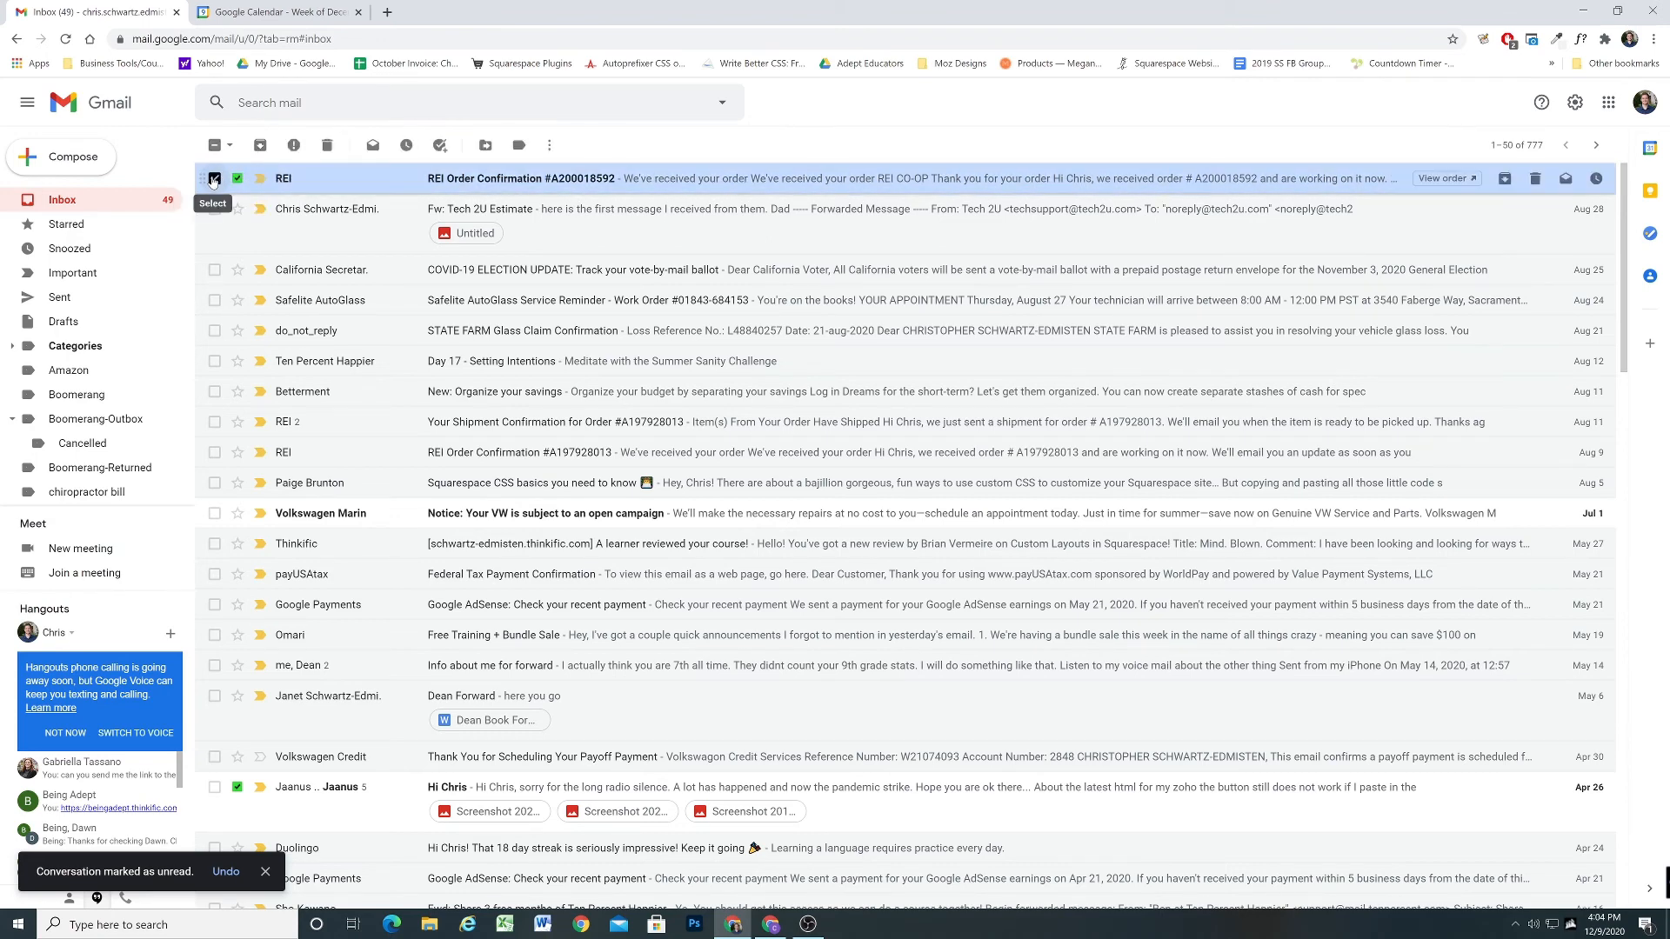
pyautogui.click(214, 178)
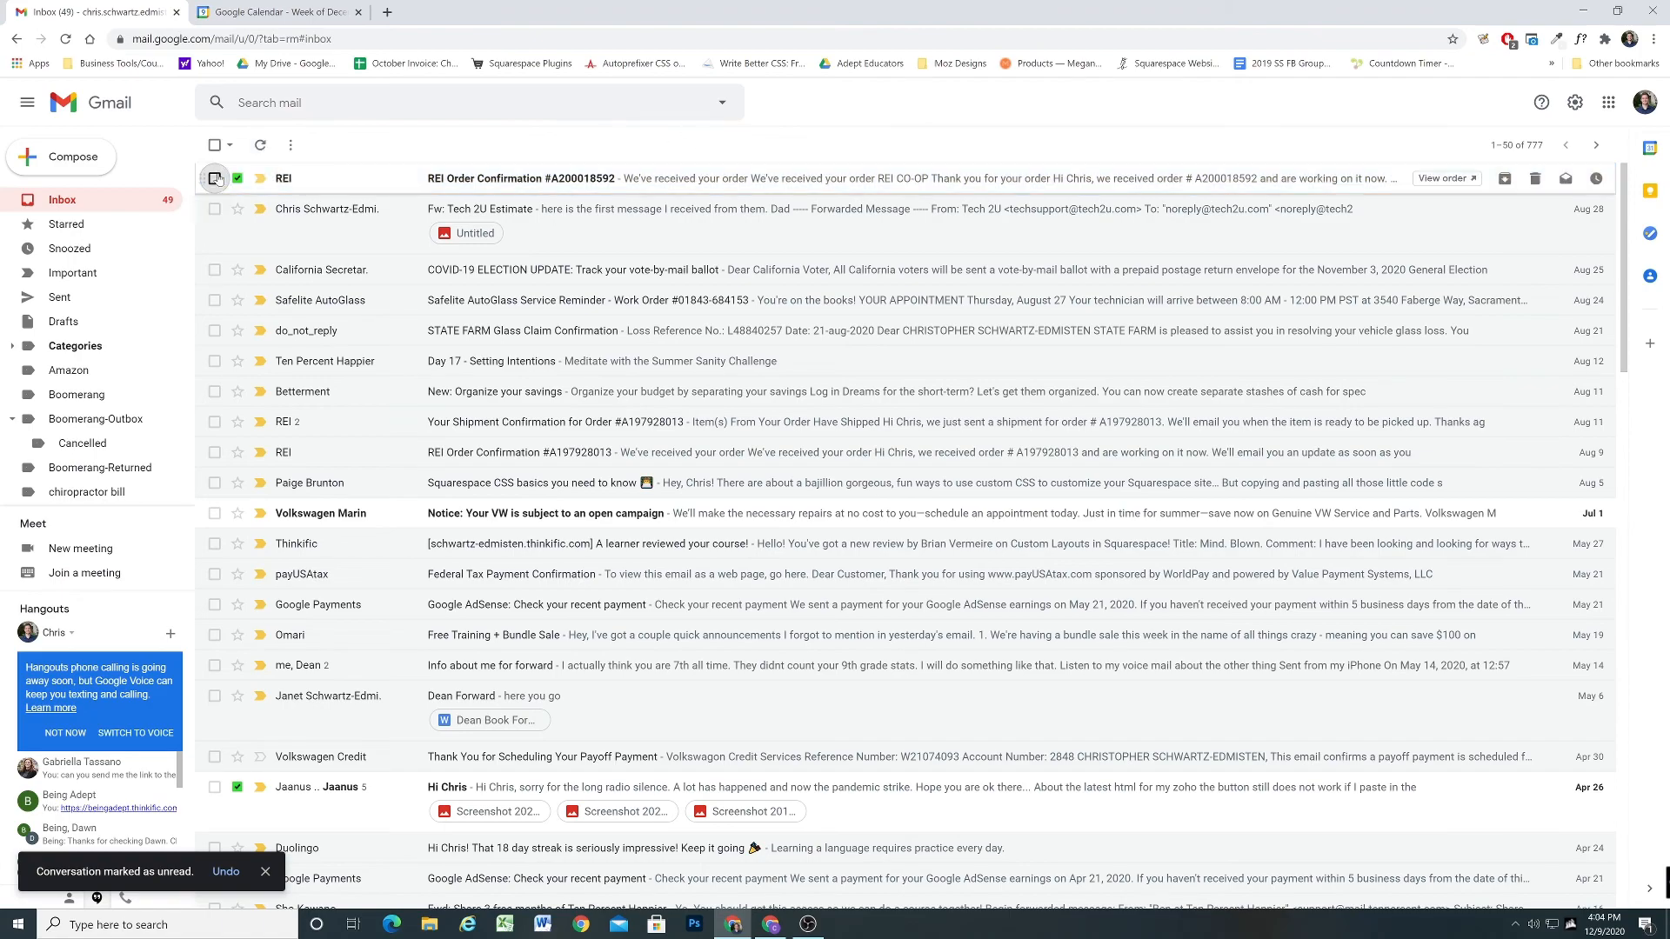